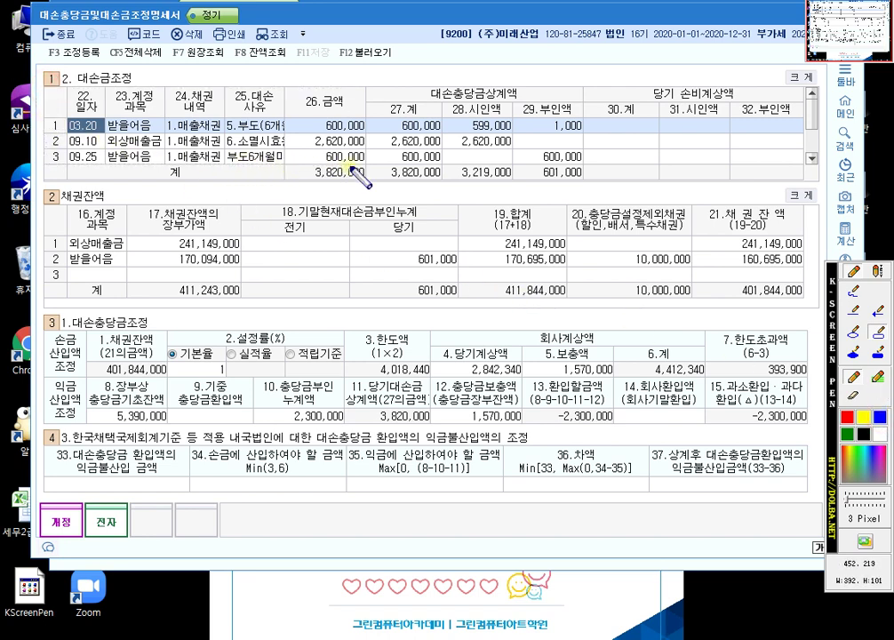
Draw blue boxes in the 대손금조정 table around columns 22–26, the 대손충당금상계액 and 당기 손비계상액 headings, and their 시인액 and 부인액 labels.
left_click_drag(361, 169, 364, 178)
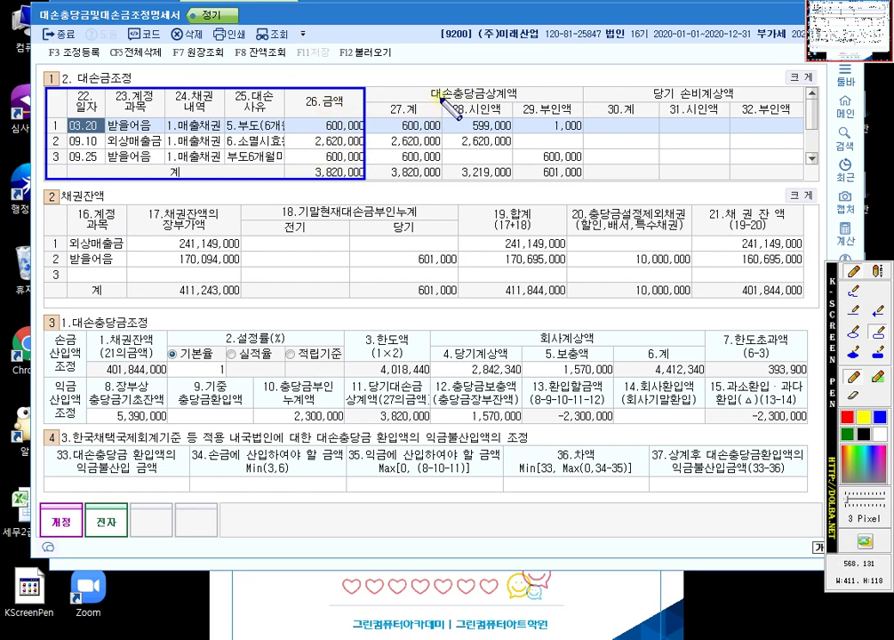
left_click_drag(421, 86, 522, 103)
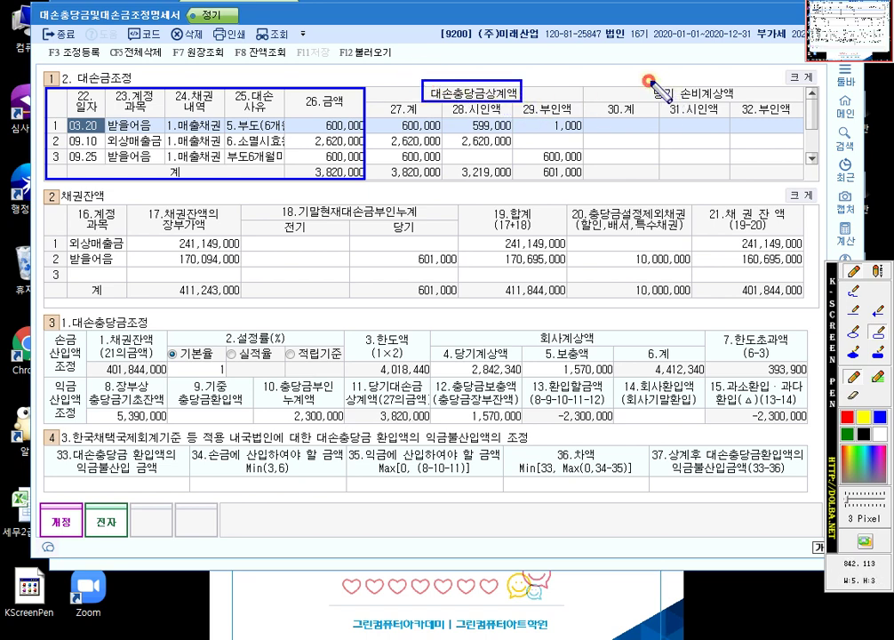
left_click_drag(653, 84, 738, 101)
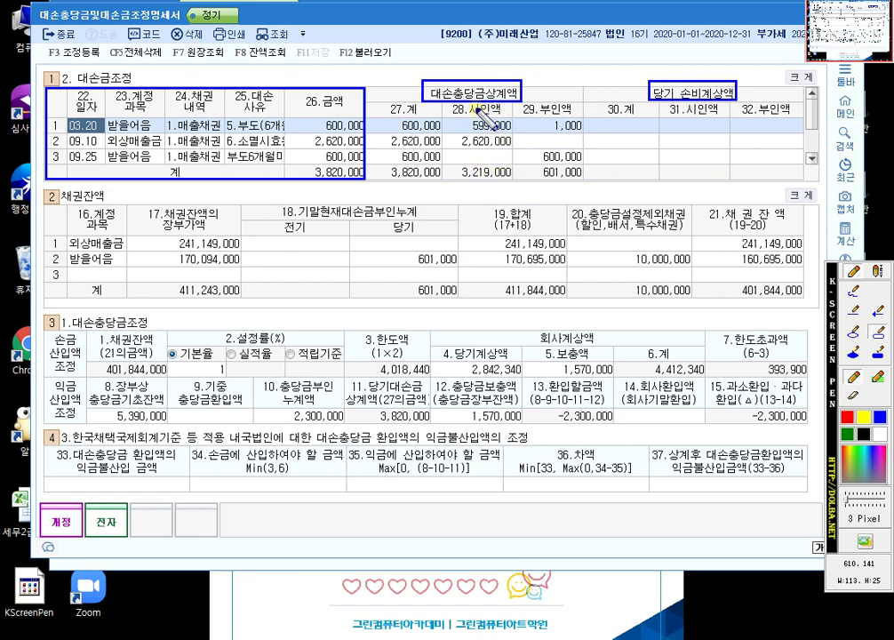
left_click_drag(500, 112, 458, 104)
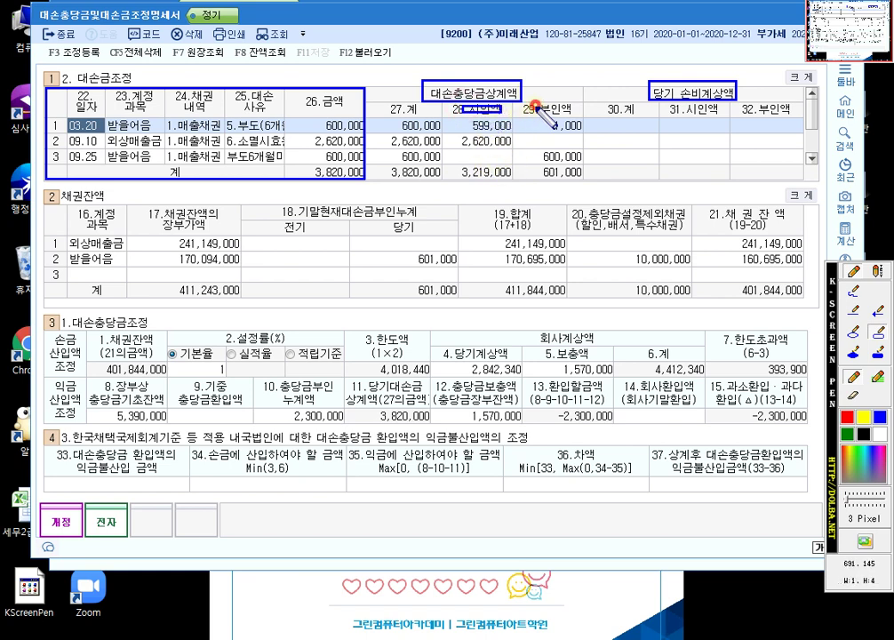
left_click_drag(537, 109, 569, 116)
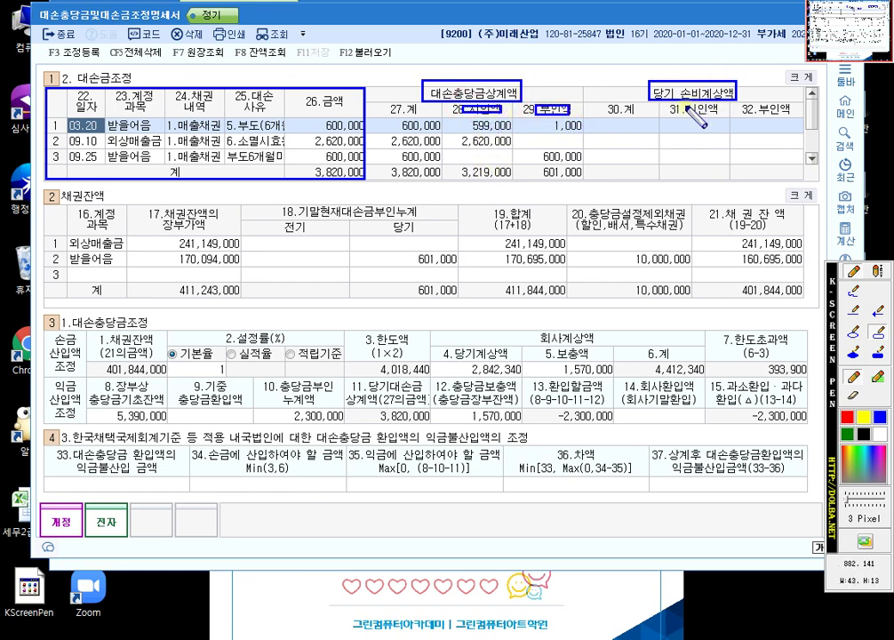
left_click_drag(680, 105, 792, 114)
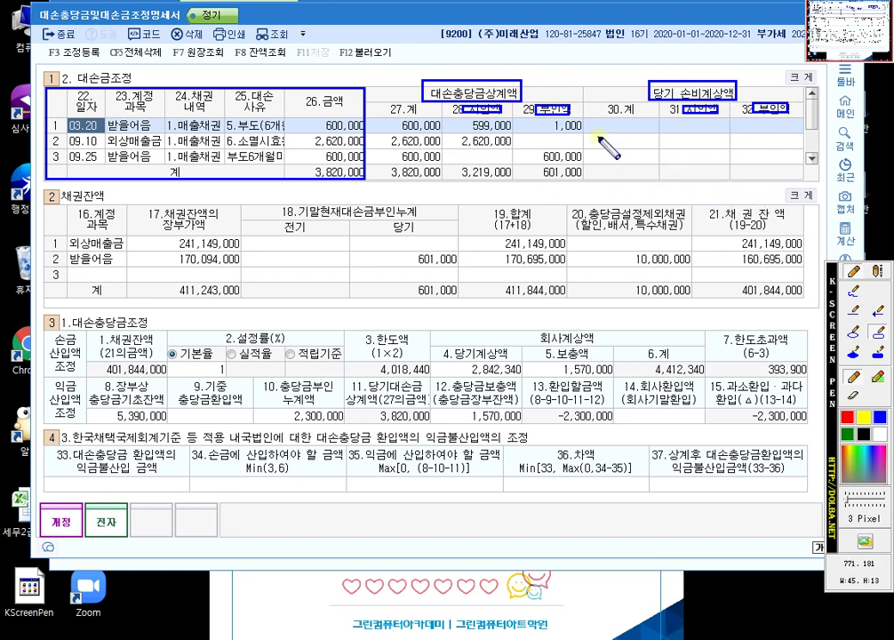
Draw green boxes around the values of 부인액 columns 29 and 32 and the 당기 column of the 채권잔액 table.
left_click(847, 434)
left_click_drag(514, 116, 583, 180)
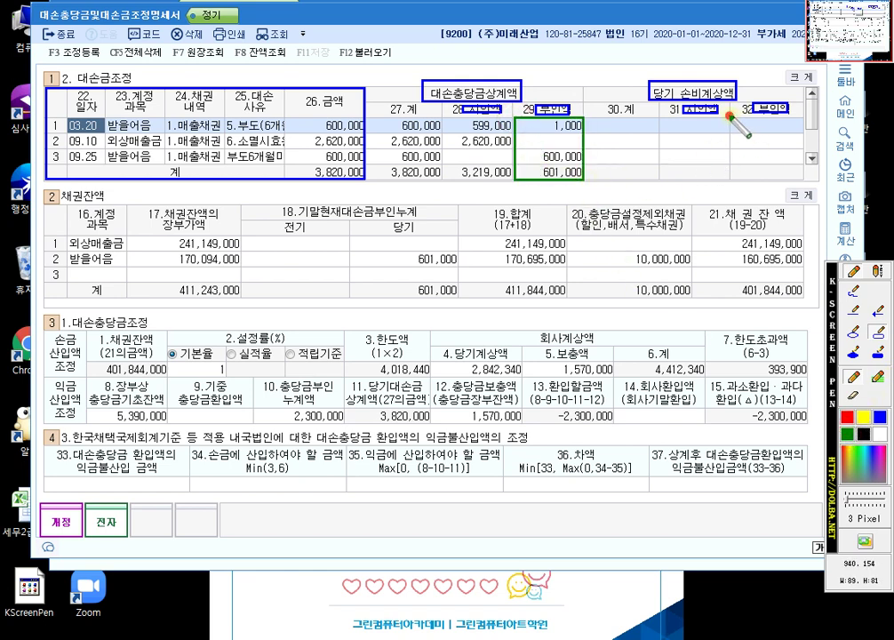
mouse_move(730, 117)
left_mouse_down()
mouse_move(758, 165)
mouse_move(807, 180)
left_mouse_up()
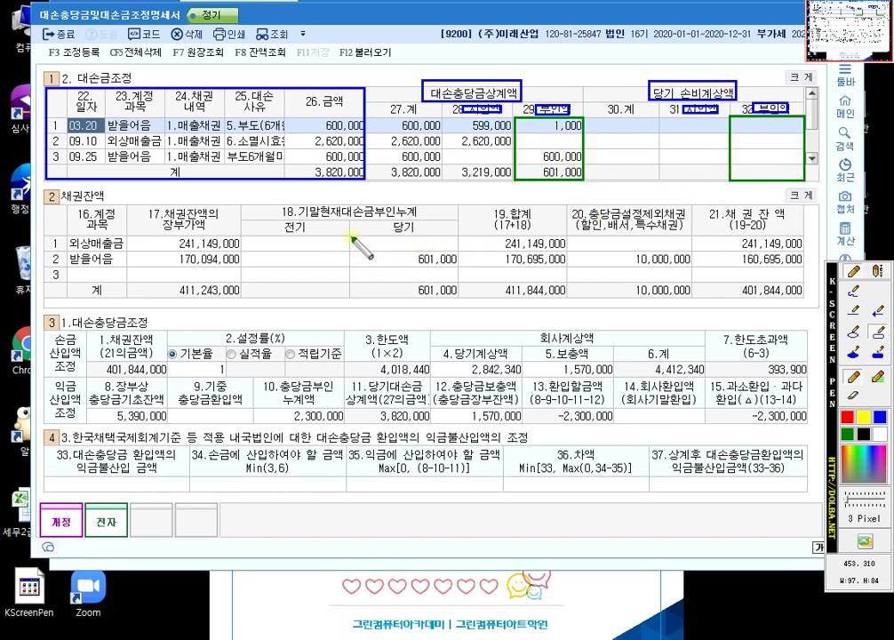
left_click_drag(352, 237, 455, 286)
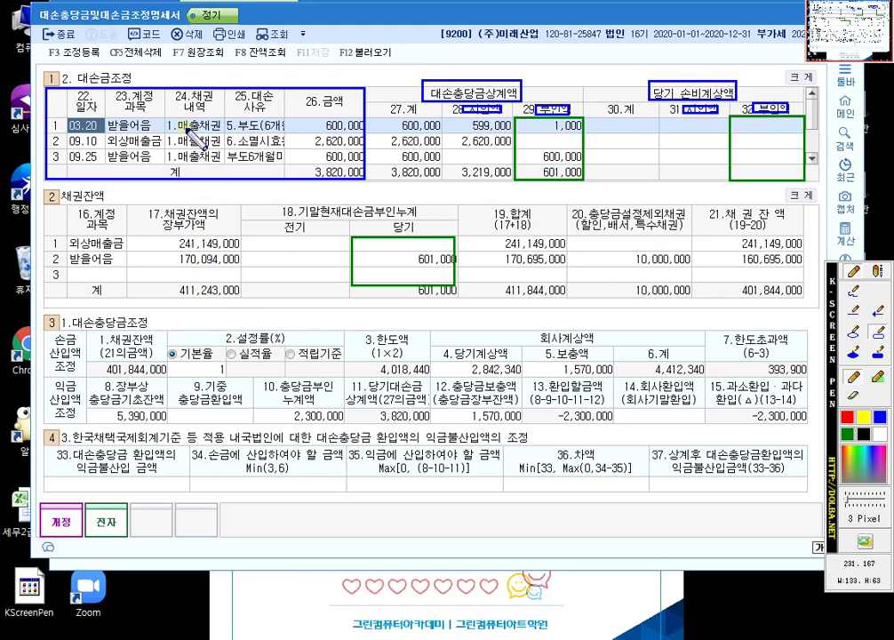
In the 대손충당금조정 table, box items 8, 4, 10, 12 and 15 in blue and items 7 and 15 in green.
left_click(188, 273)
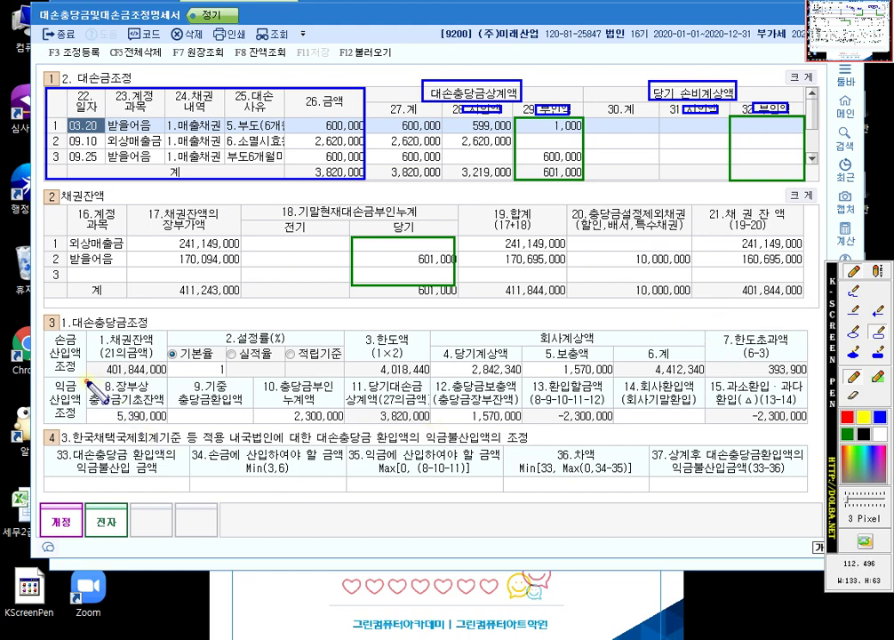
left_click_drag(86, 380, 166, 421)
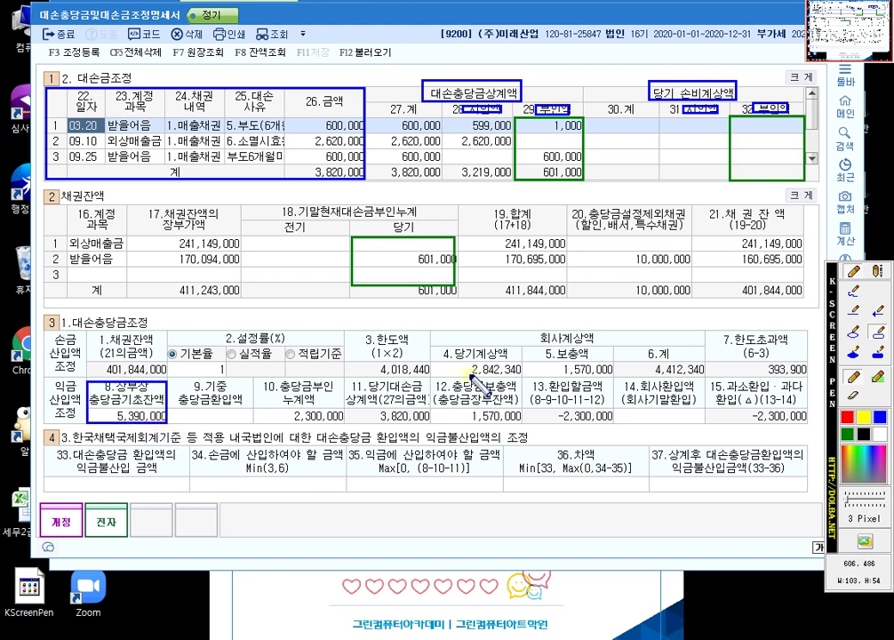
left_click_drag(432, 345, 522, 377)
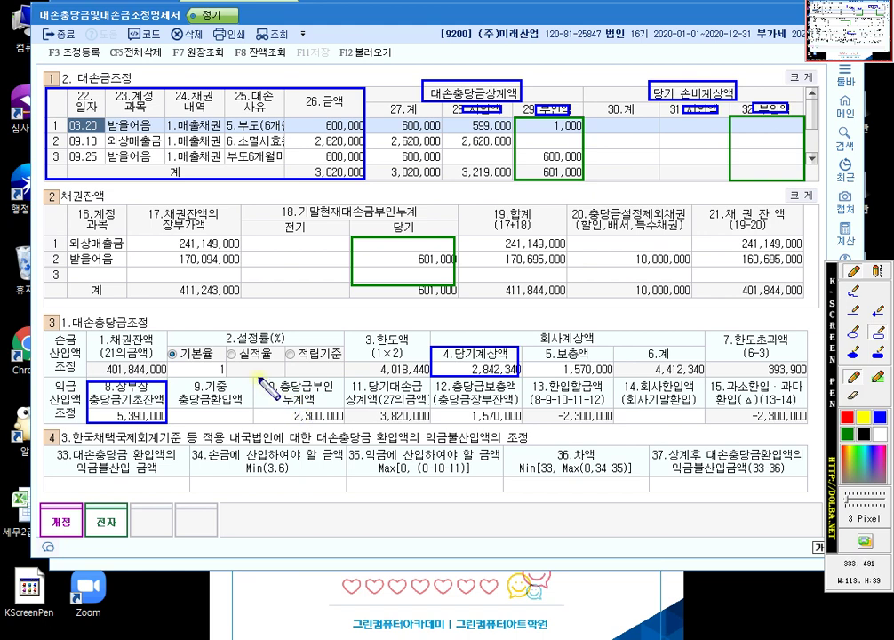
left_click_drag(258, 380, 345, 423)
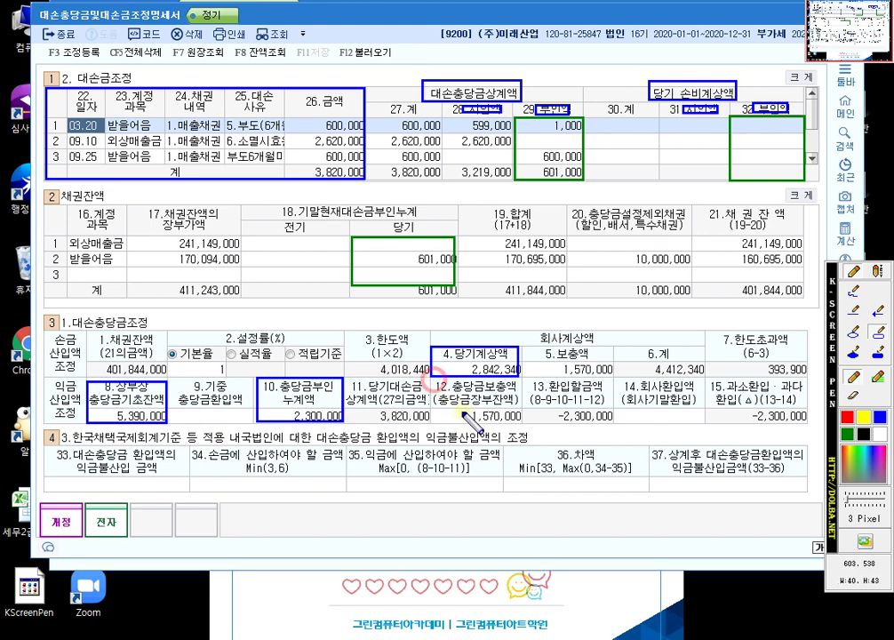
left_click_drag(519, 425, 524, 427)
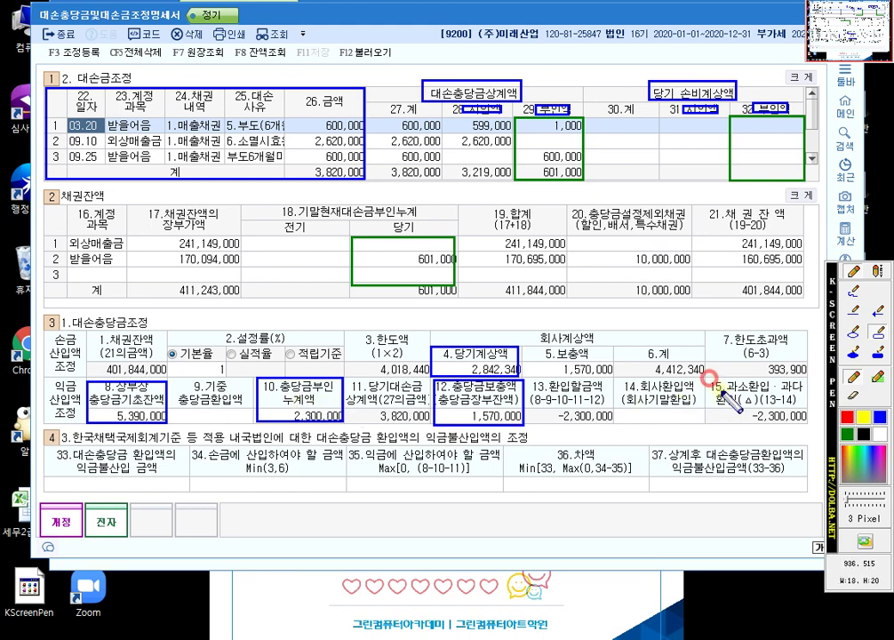
left_click_drag(711, 380, 810, 426)
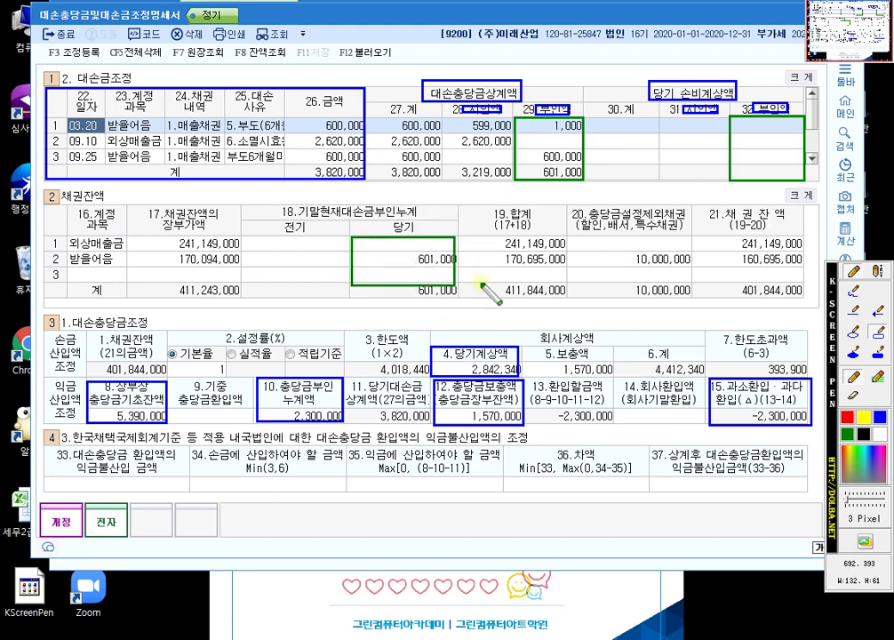
left_click_drag(711, 331, 805, 377)
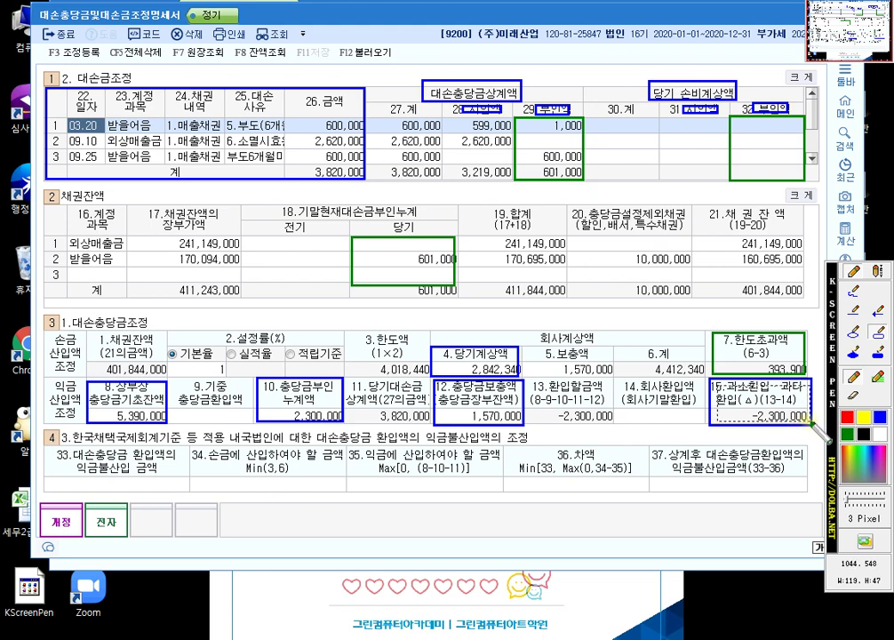
left_click_drag(716, 388, 807, 419)
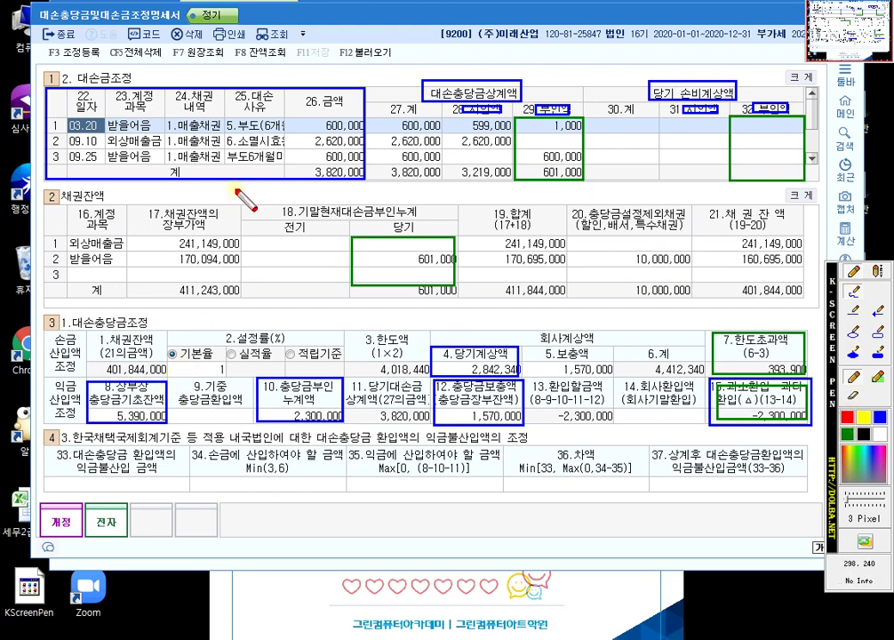
Draw red freehand check marks on 부인액 columns 29 and 32, and an arc linking the 대손충당금상계액 and 당기 손비계상액 headings.
left_click_drag(559, 118, 578, 112)
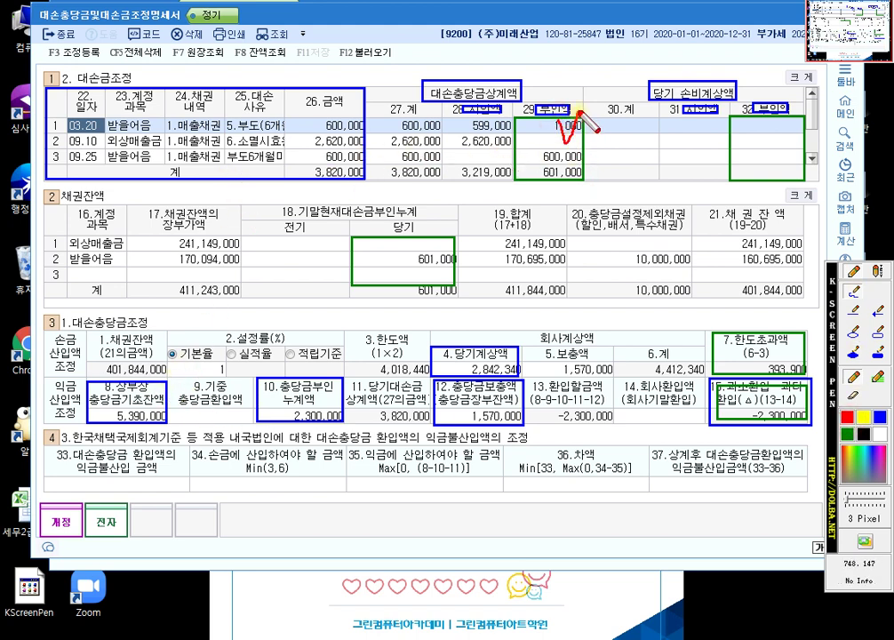
left_click_drag(757, 129, 775, 108)
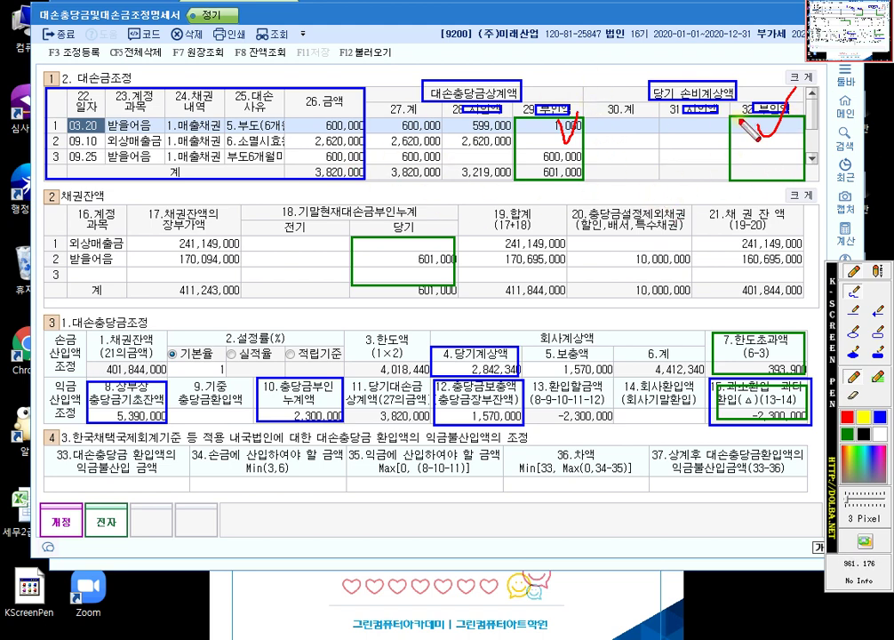
mouse_move(480, 79)
left_mouse_down()
mouse_move(569, 62)
mouse_move(622, 74)
mouse_move(647, 96)
left_mouse_up()
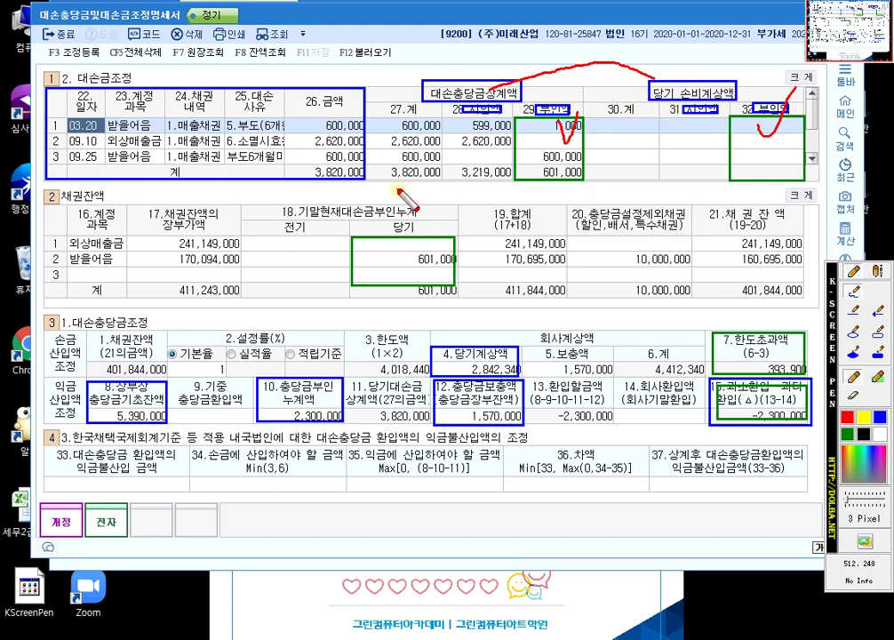
Circle the 전기 and 당기 columns of 채권잔액 and the 실적율 option in red, and exit the screen annotation.
mouse_move(276, 203)
left_mouse_down()
mouse_move(254, 236)
mouse_move(267, 302)
mouse_move(311, 197)
left_mouse_up()
mouse_move(384, 298)
left_mouse_down()
mouse_move(392, 238)
mouse_move(455, 257)
mouse_move(418, 304)
mouse_move(365, 281)
left_mouse_up()
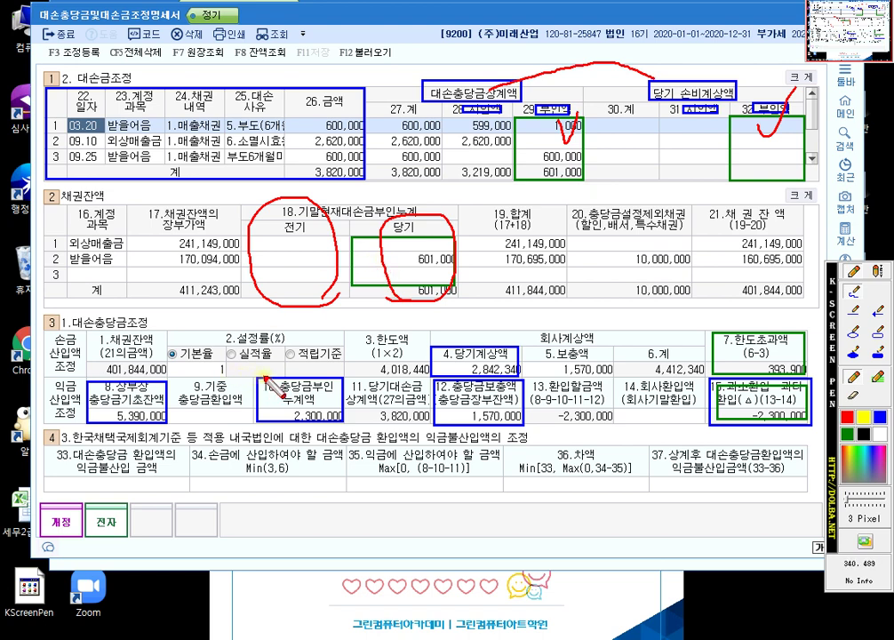
mouse_move(277, 383)
left_mouse_down()
mouse_move(221, 373)
mouse_move(249, 410)
left_mouse_up()
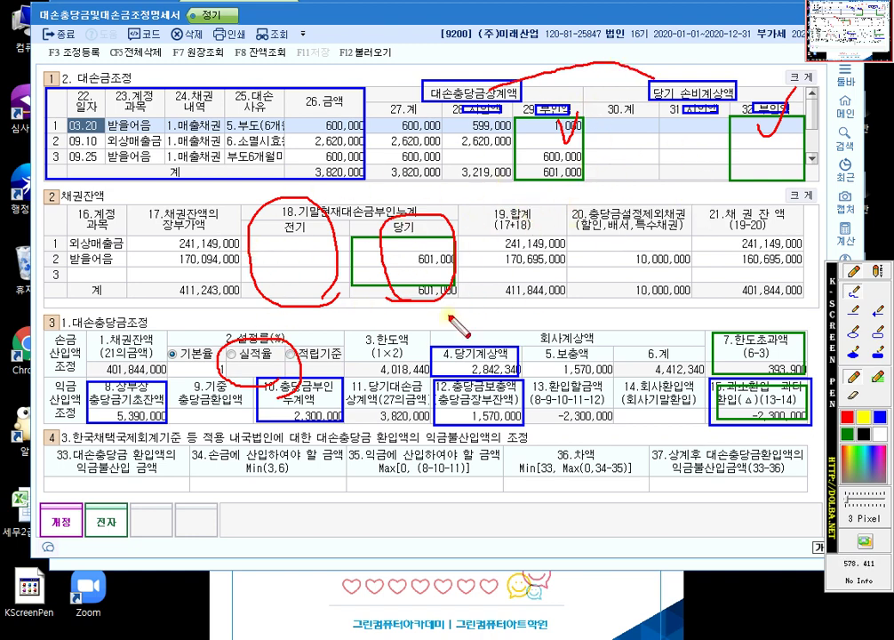
key("Escape")
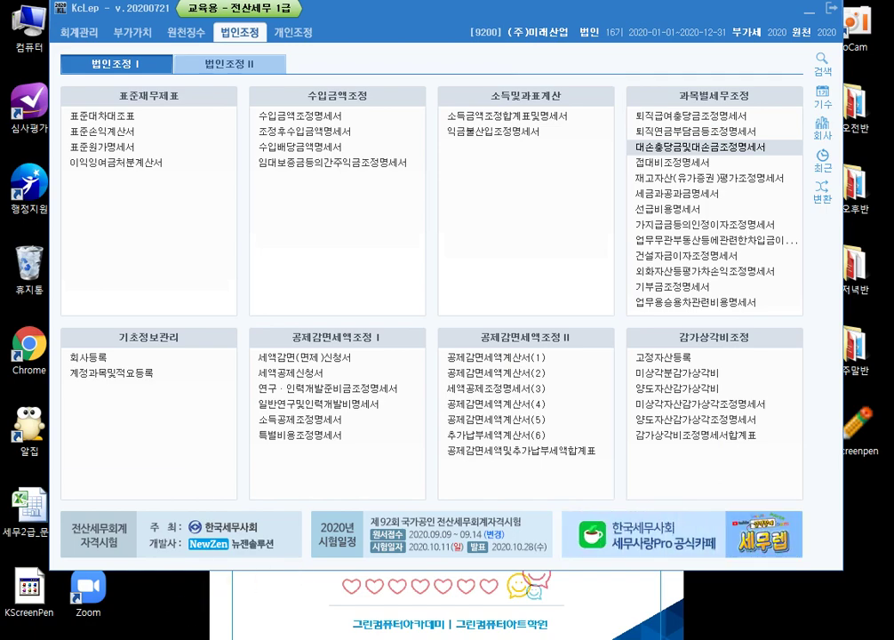
Switch to the textbook in 알PDF and go back to the start of section 4, 접대비 등의 손금불산입, on page 465.
left_click(289, 638)
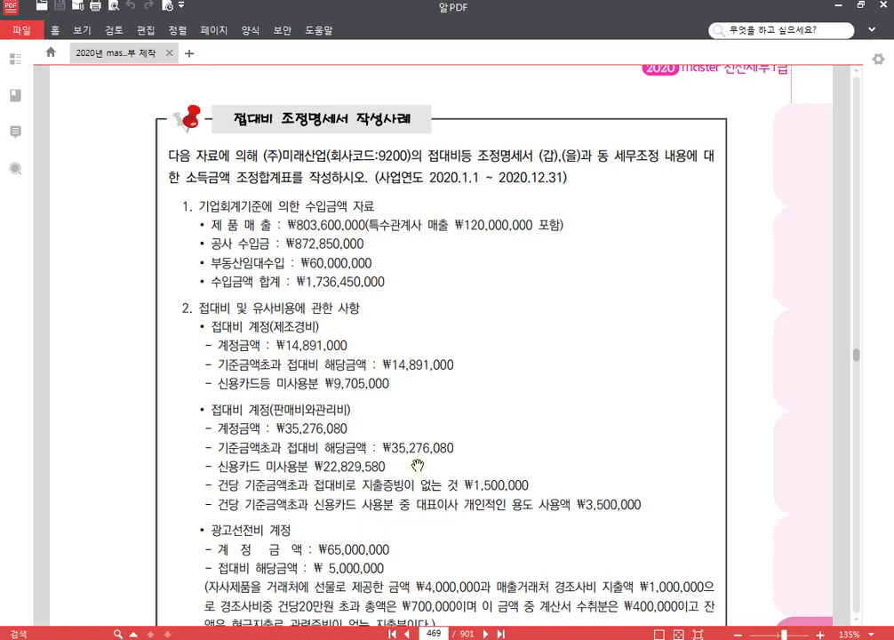
scroll(514, 423, "down", 2)
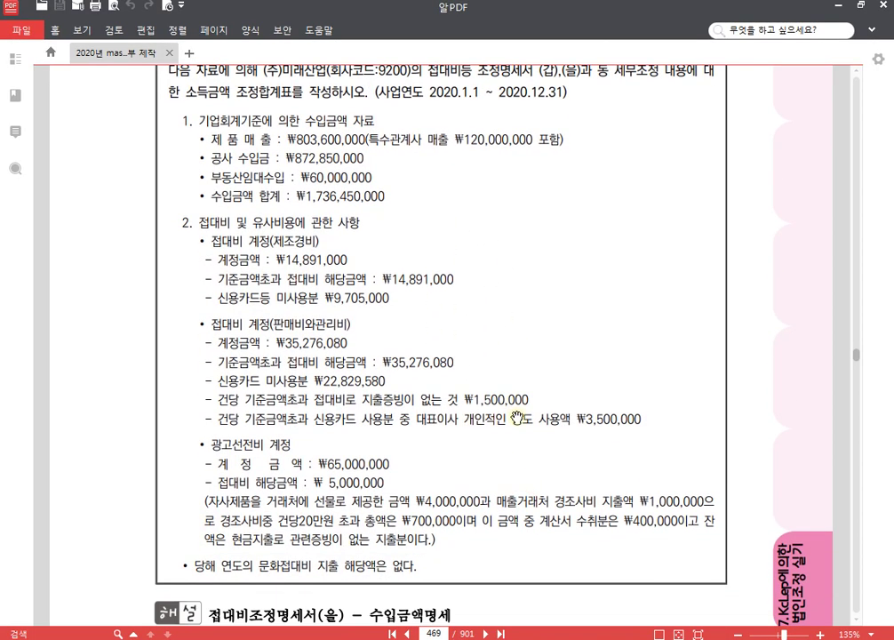
scroll(517, 419, "up", 5)
scroll(525, 358, "up", 12)
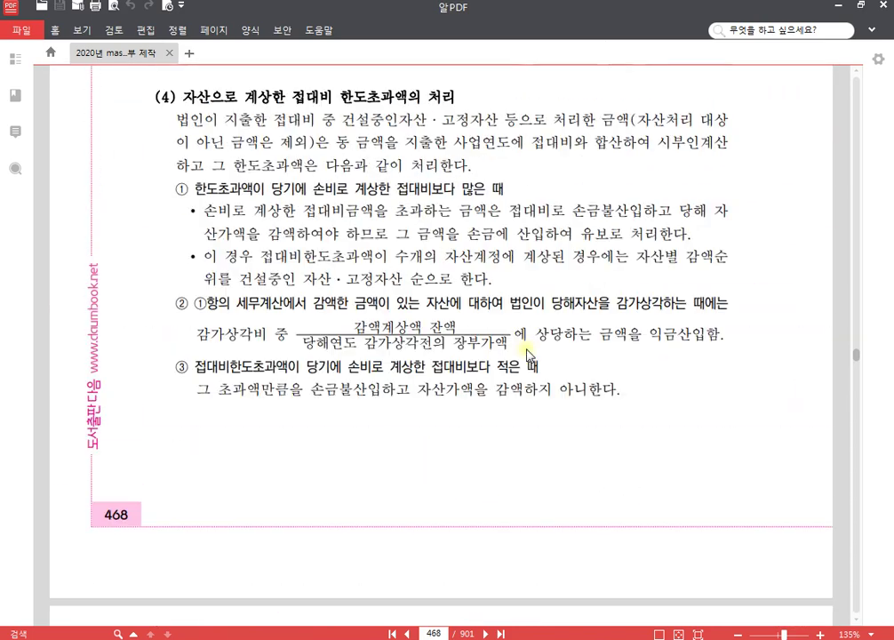
scroll(529, 355, "up", 13)
scroll(585, 332, "up", 7)
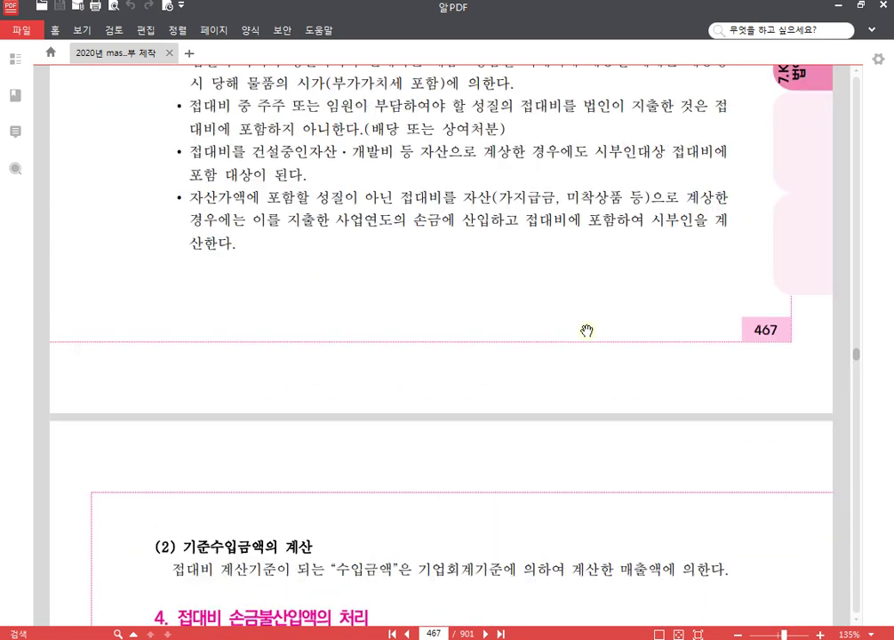
scroll(587, 331, "up", 20)
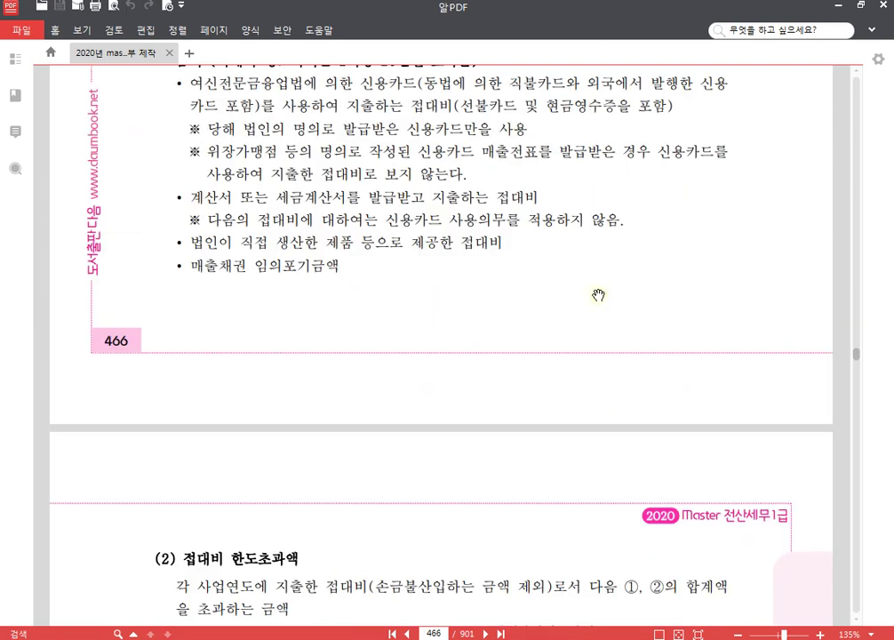
scroll(599, 295, "up", 20)
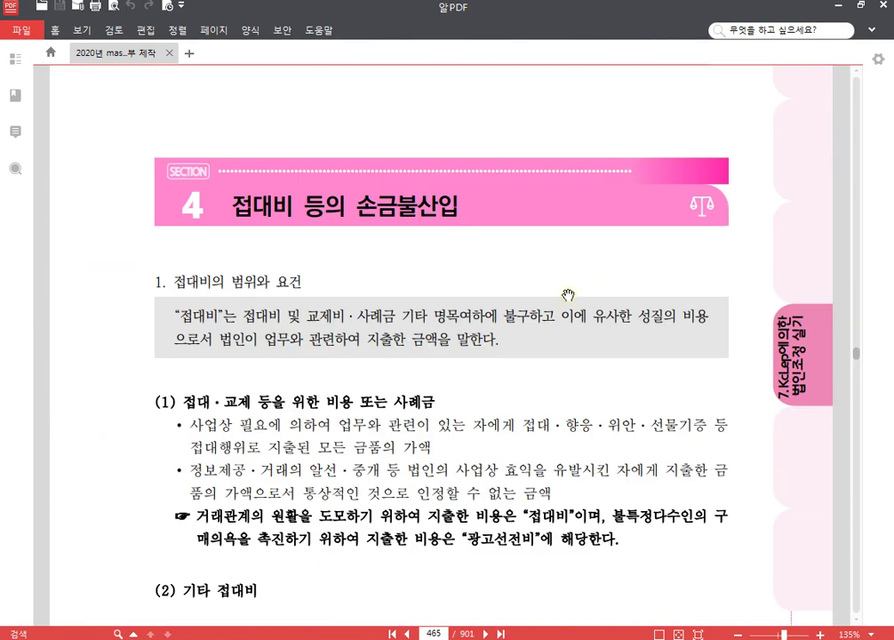
Review the textbook's 접대비 rules on pages 465 to 468, covering scope, non-deductible amounts, limits and treatment of excess.
scroll(602, 244, "down", 14)
scroll(640, 320, "down", 5)
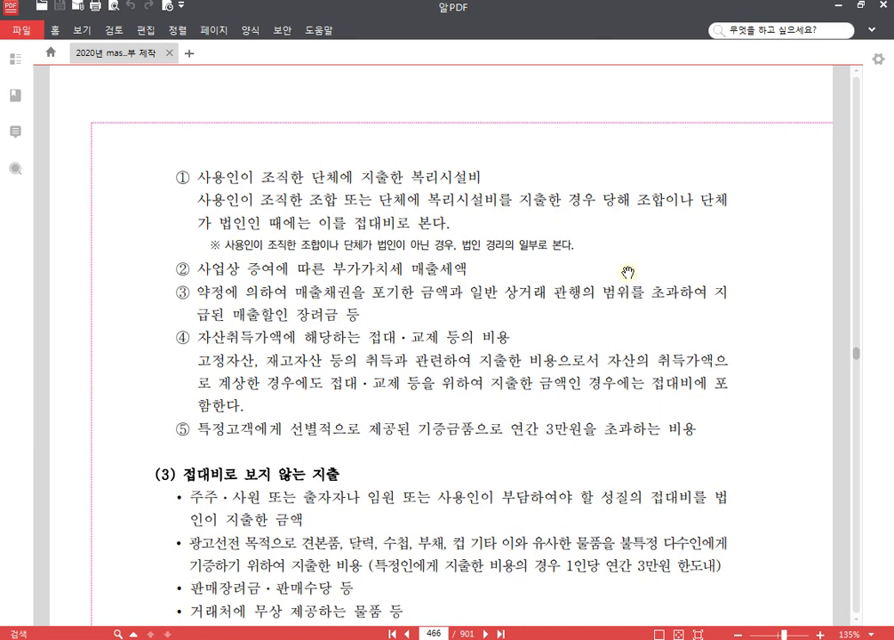
scroll(635, 289, "down", 5)
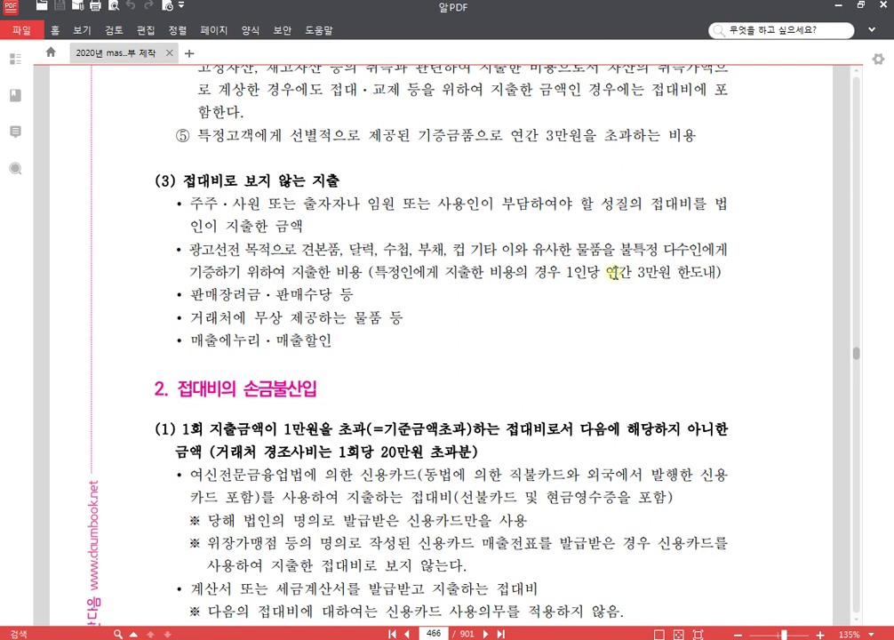
scroll(426, 391, "down", 6)
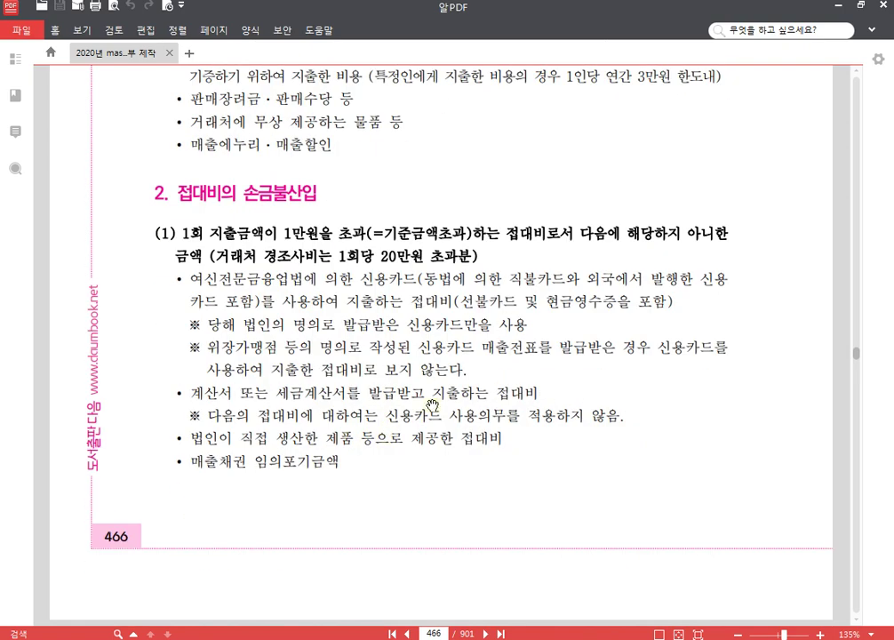
scroll(387, 404, "down", 3)
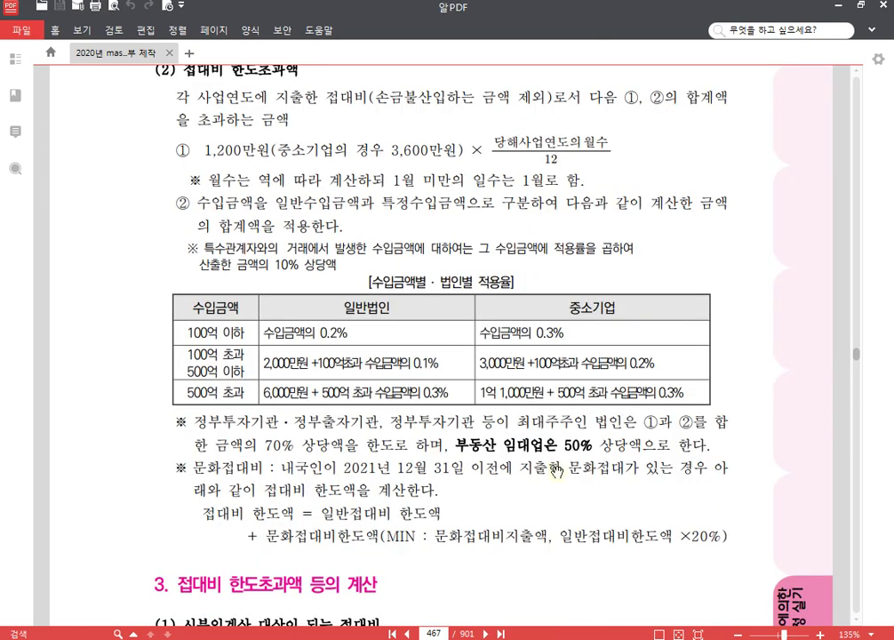
scroll(373, 552, "down", 2)
scroll(374, 551, "down", 15)
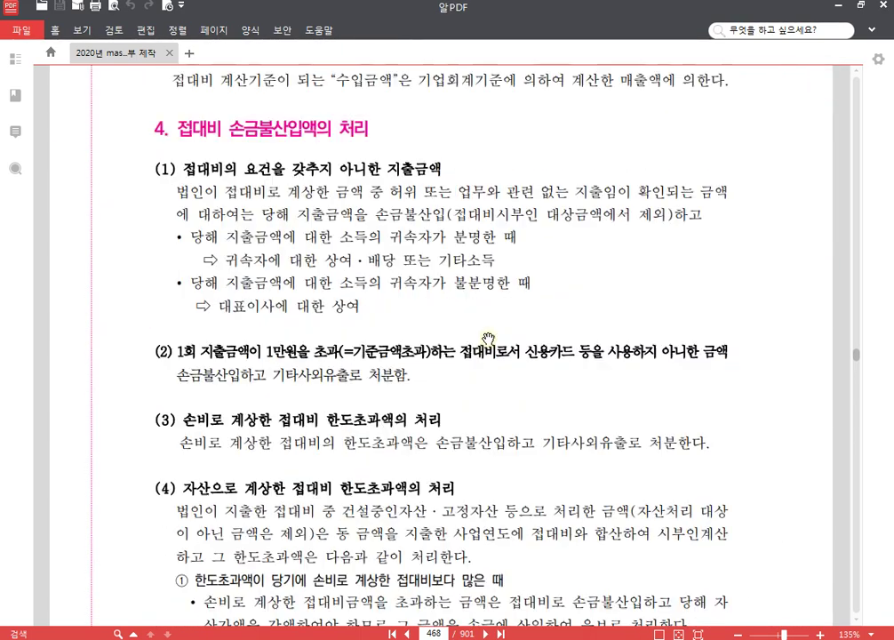
scroll(531, 374, "down", 5)
scroll(514, 280, "up", 8)
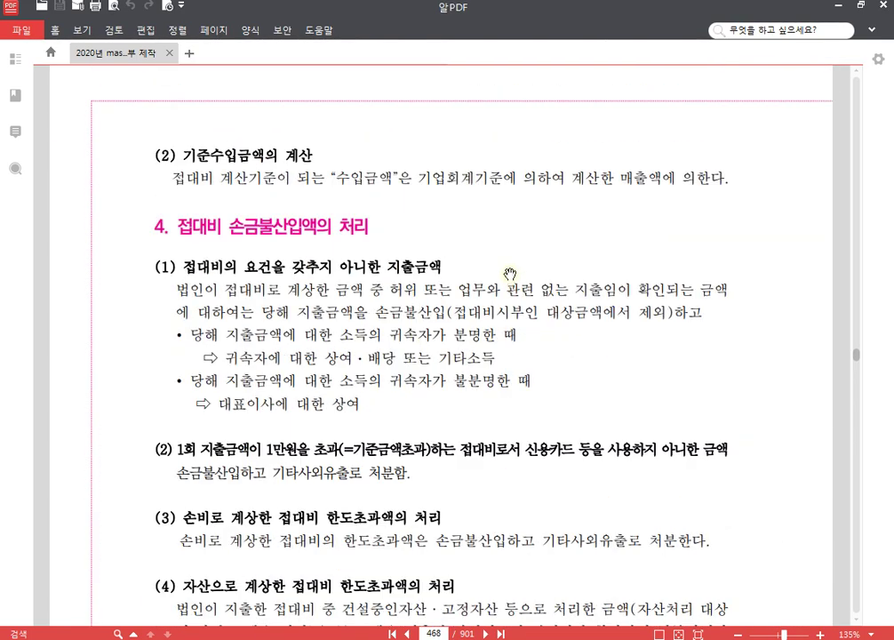
Go to the 접대비 조정명세서 worked example on textbook page 469, and switch to KcLep.
scroll(499, 285, "down", 3)
scroll(499, 285, "down", 12)
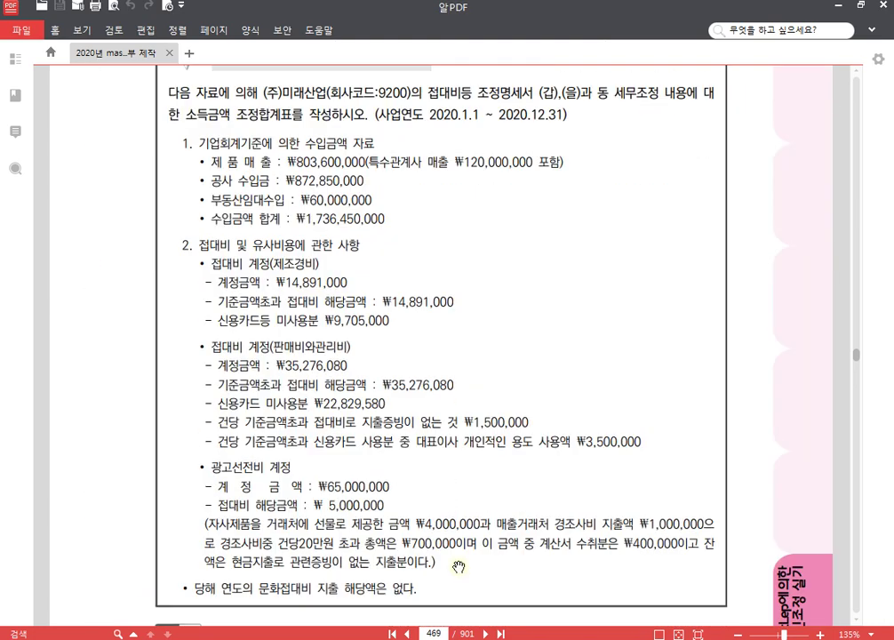
key("alt+Tab")
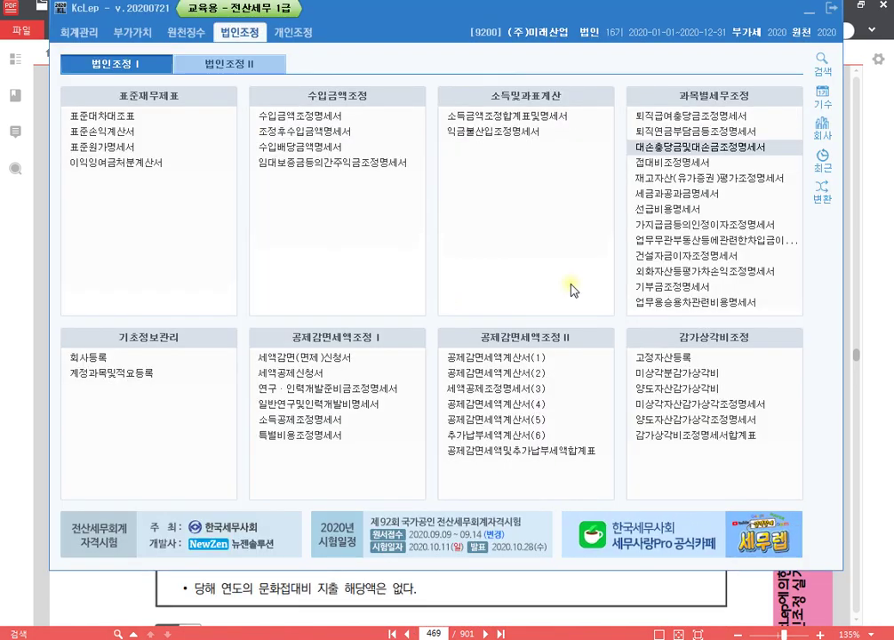
Open the 접대비조정명세서 and load its ledger data, accepting replacement of the existing data.
left_click(689, 166)
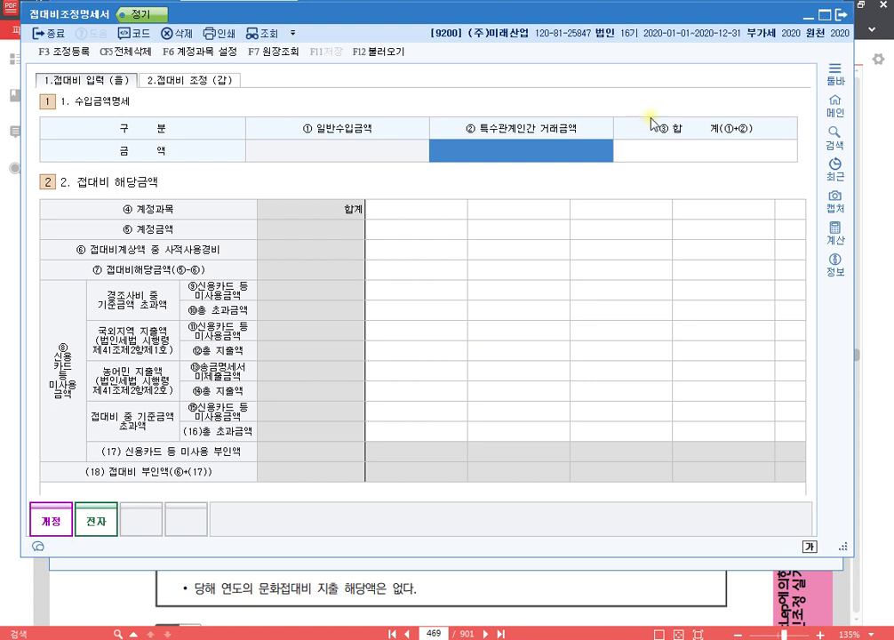
left_click(379, 51)
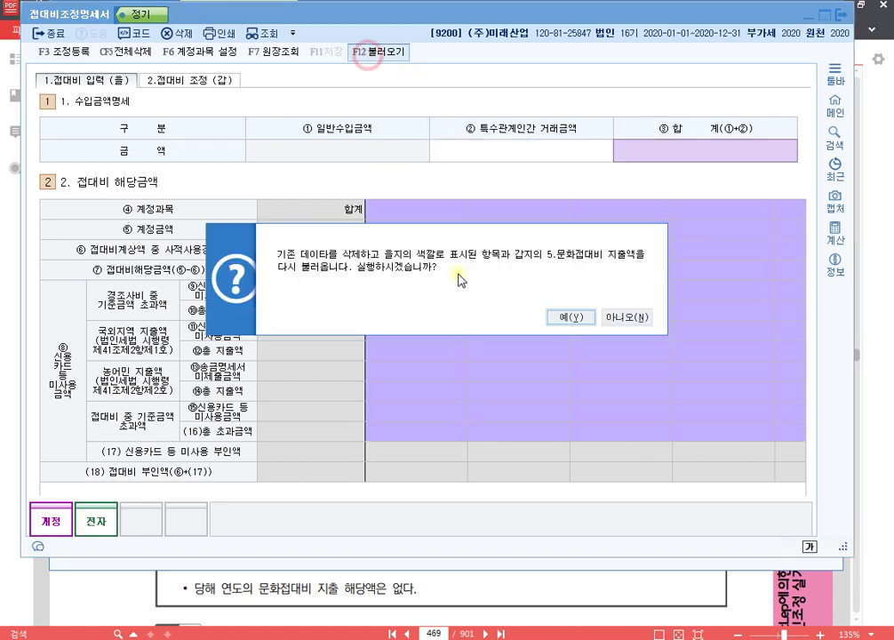
left_click(567, 318)
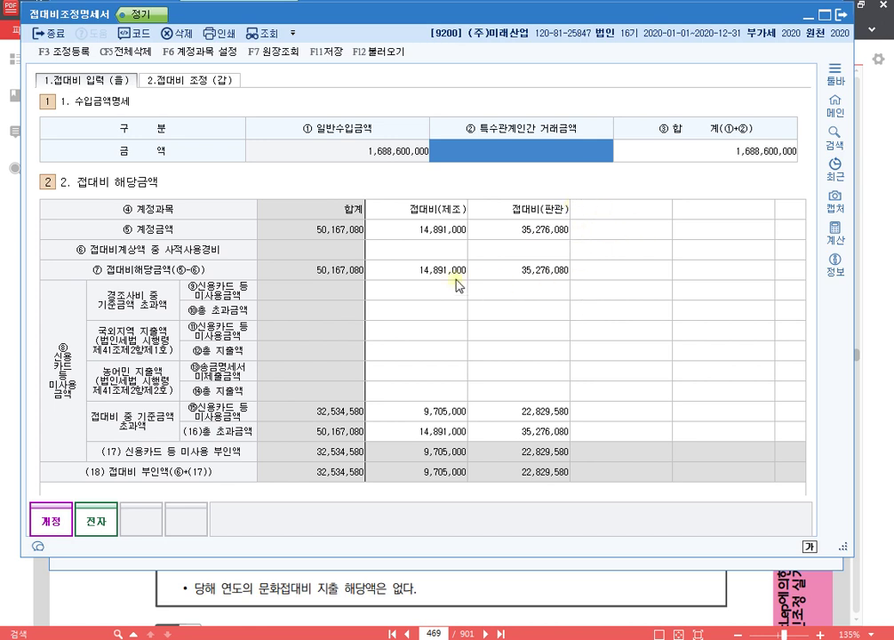
Check the loaded account, 접대비해당금액, card-unused and 총 초과금액 amounts for 접대비(제조) and 접대비(판관).
left_click(436, 233)
left_click(431, 269)
left_click(434, 412)
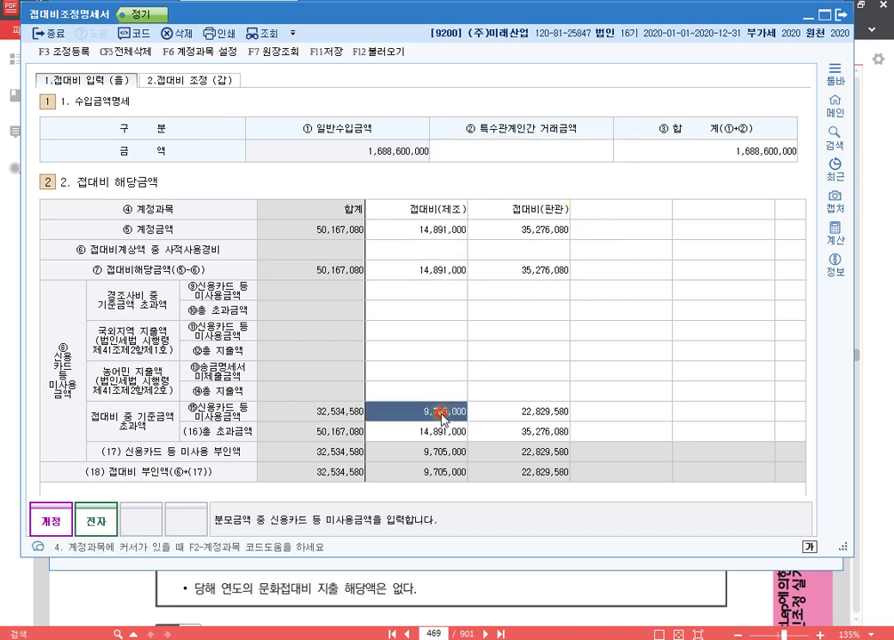
left_click(443, 433)
left_click(495, 434)
left_click(514, 412)
left_click(537, 270)
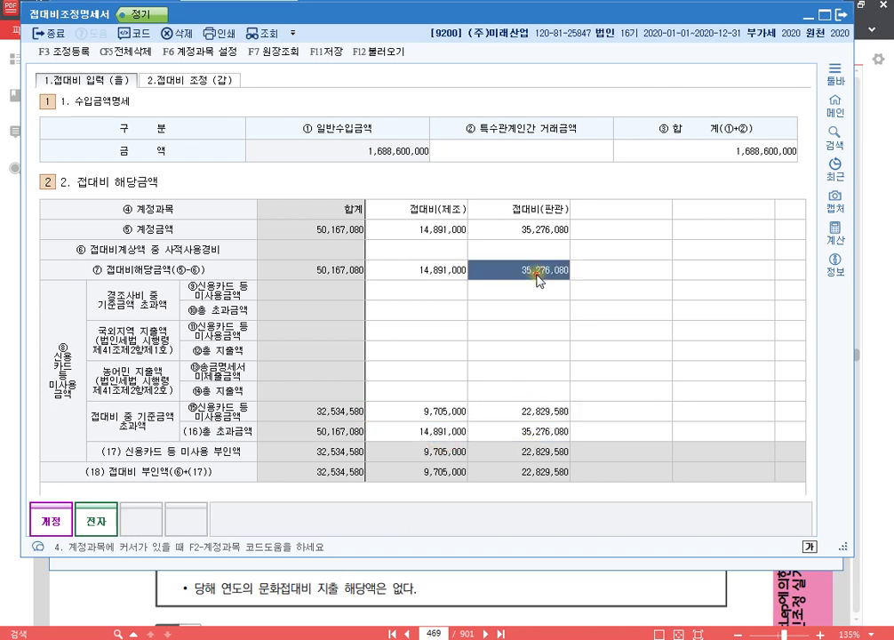
left_click(540, 231)
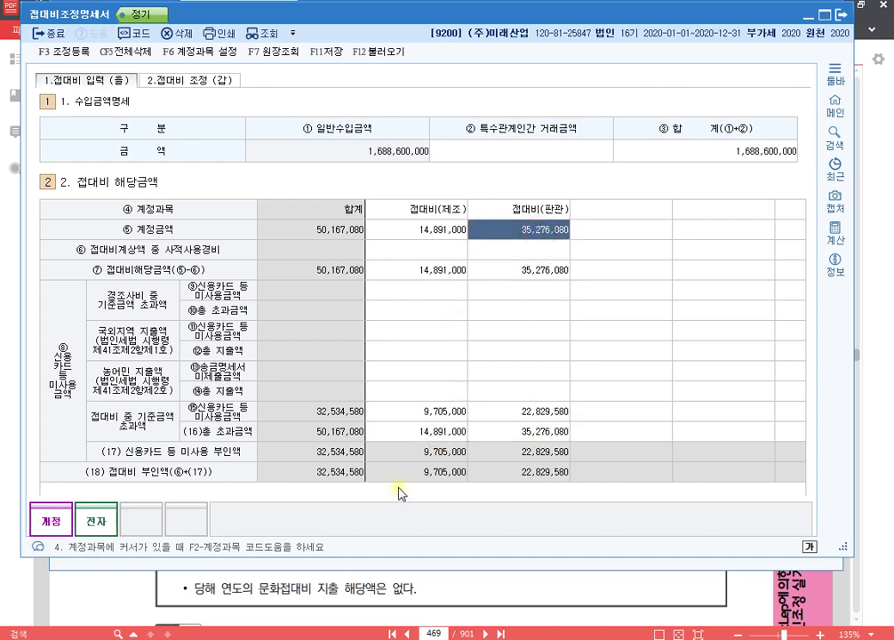
Switch to the textbook in 알PDF and examine the revenue and 접대비 data in the example on page 469.
left_click(449, 584)
scroll(425, 267, "up", 2)
scroll(443, 270, "down", 1)
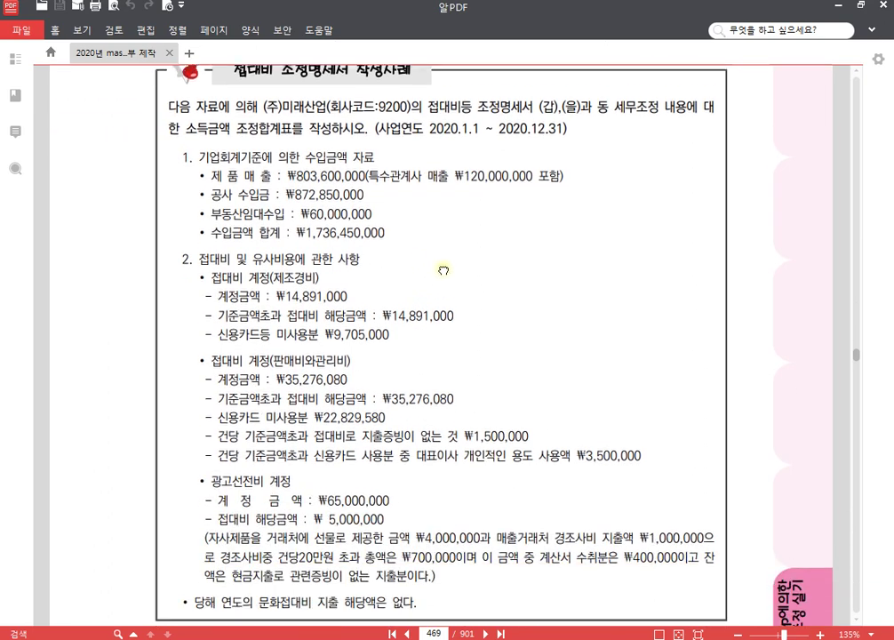
scroll(444, 270, "down", 1)
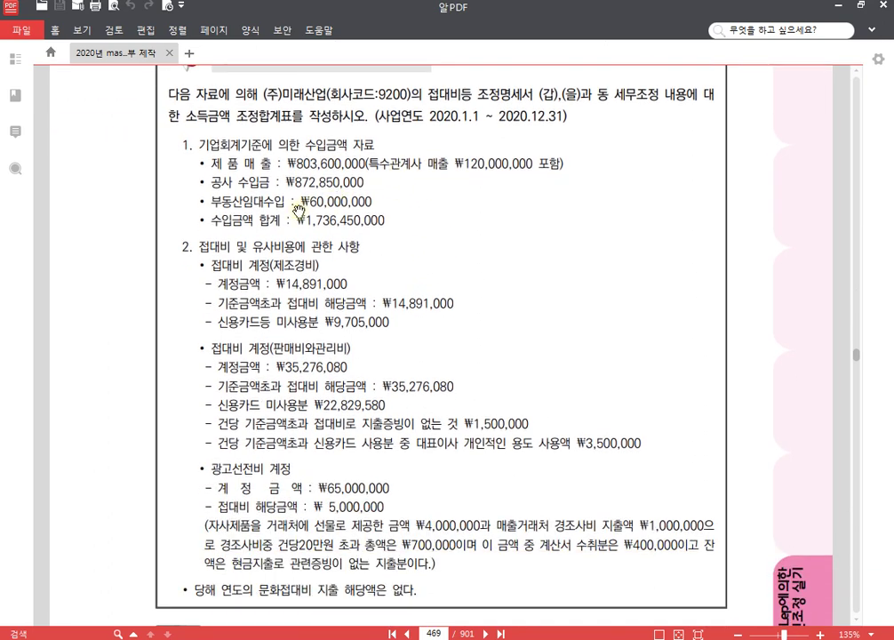
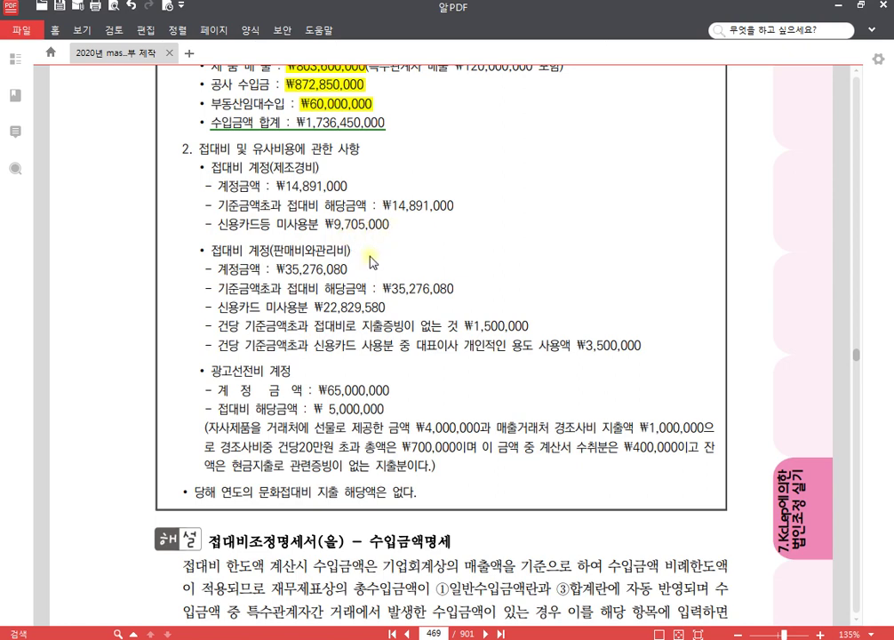
Return to KcLep and compare rows 5, 15 and 16 of 접대비(제조) and 접대비(판관) against the example's figures.
key("alt+Tab")
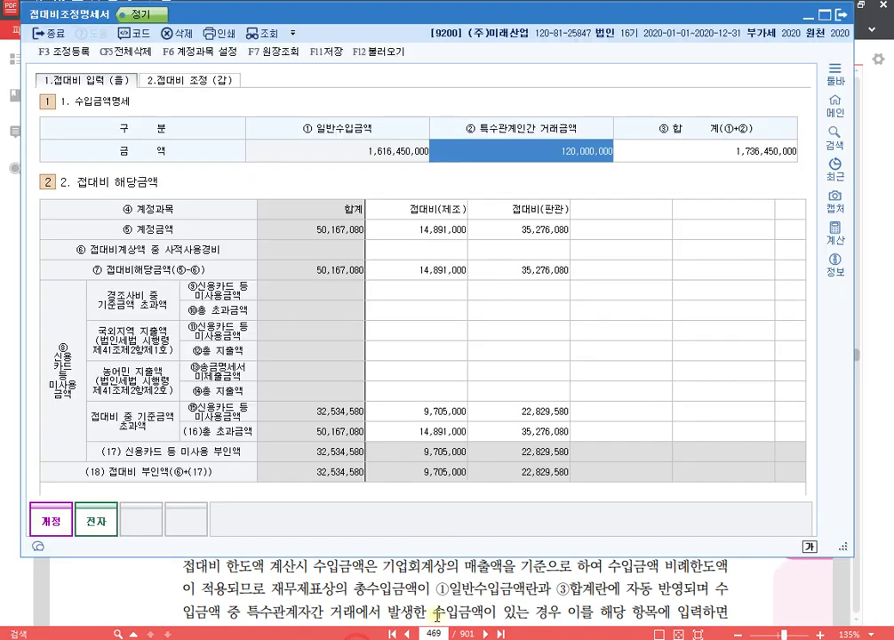
left_click(440, 231)
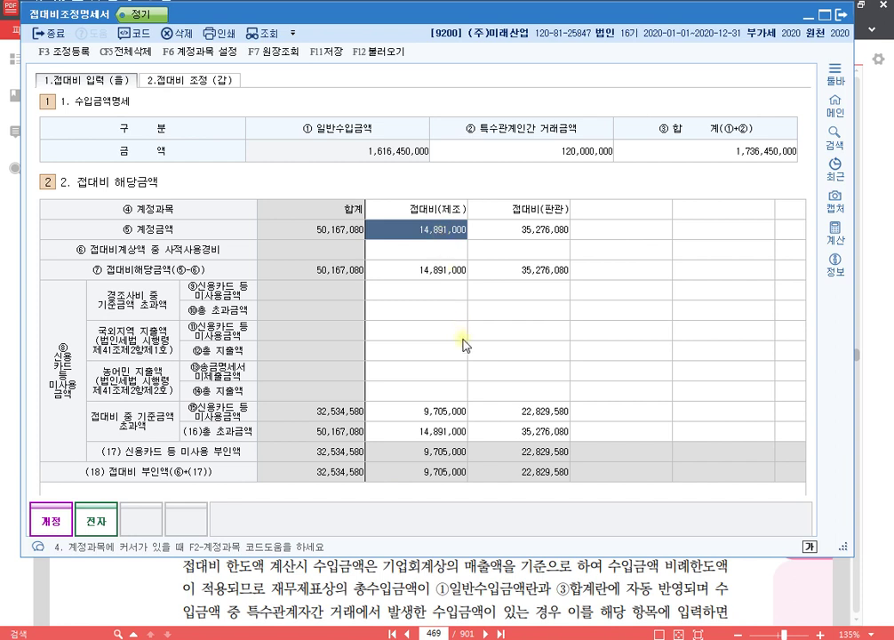
left_click(442, 431)
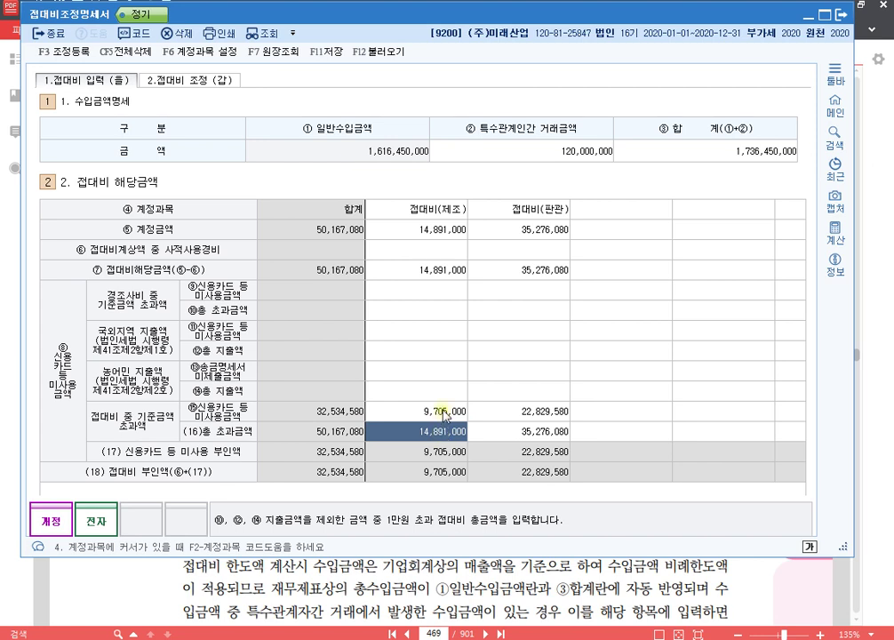
left_click(445, 414)
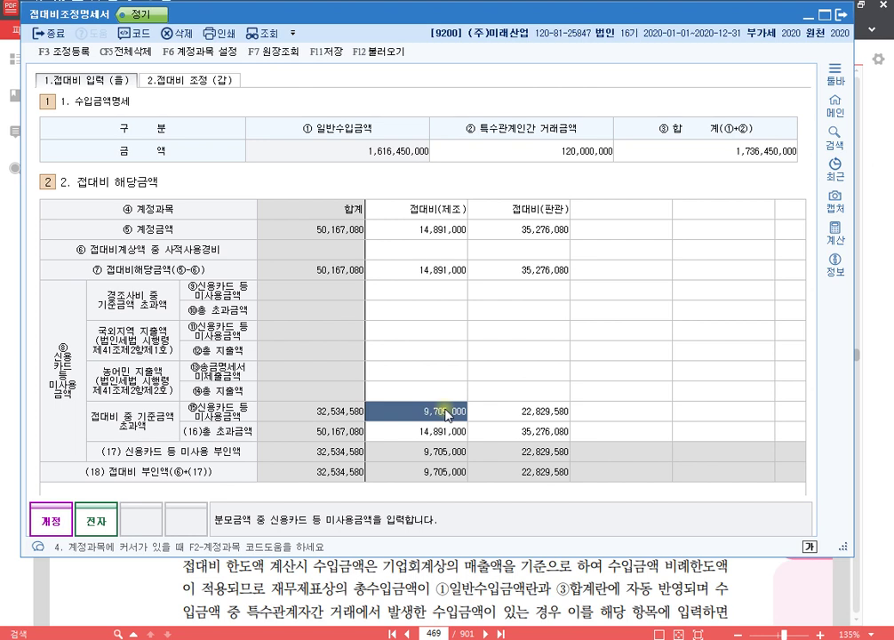
left_click(552, 233)
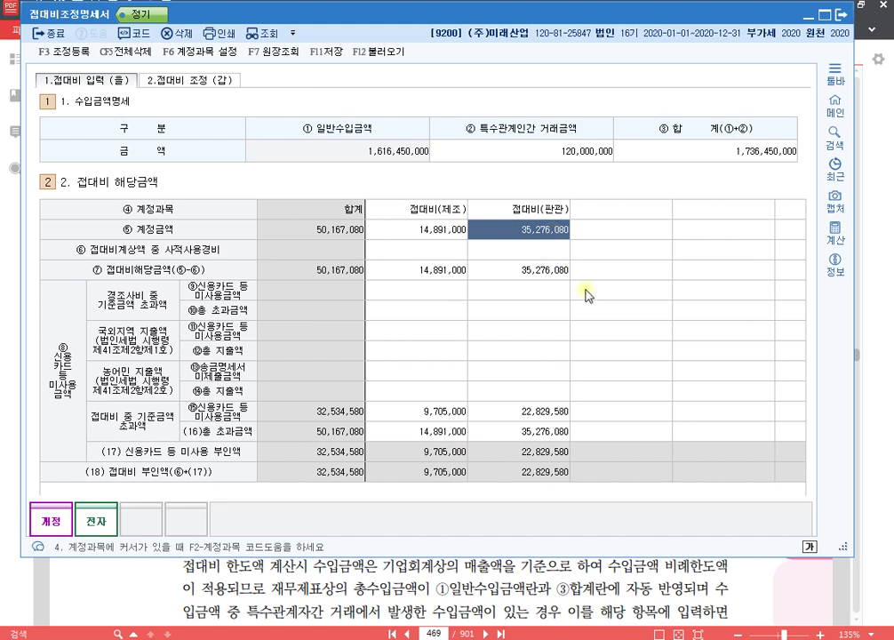
left_click(538, 433)
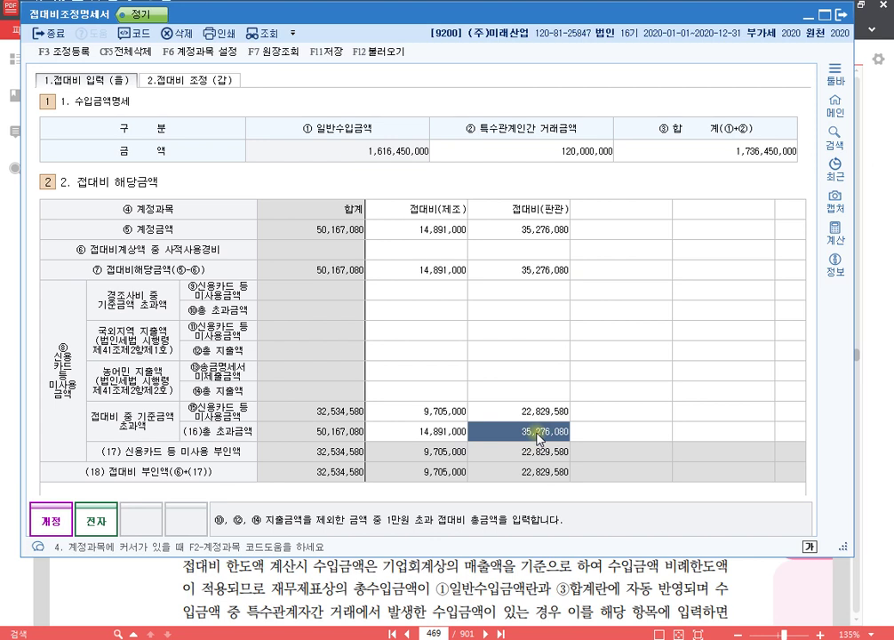
left_click(541, 414)
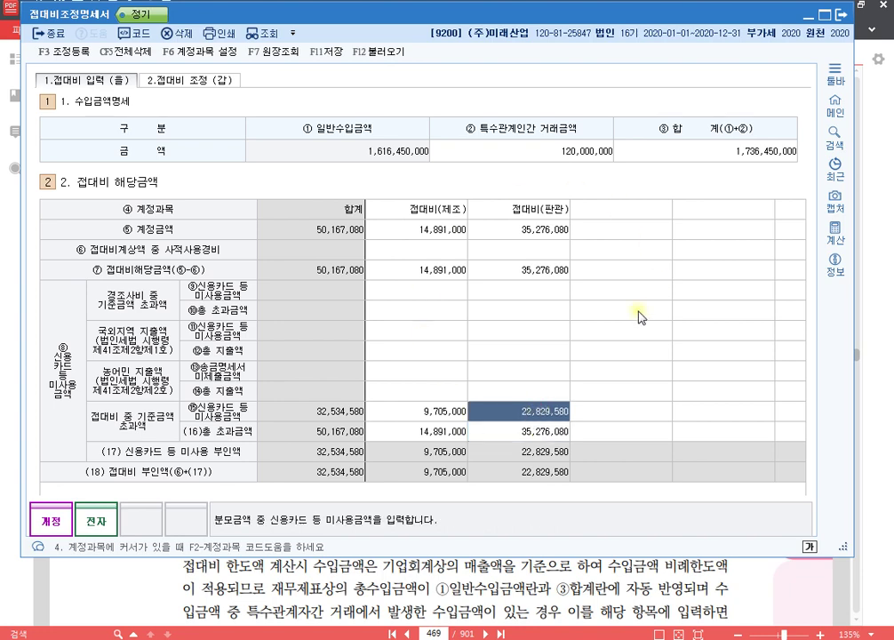
Consult the textbook example, and enter 1,500,000 as 접대비계상액 중 사적사용경비 for 접대비(판관) in KcLep.
key("Escape")
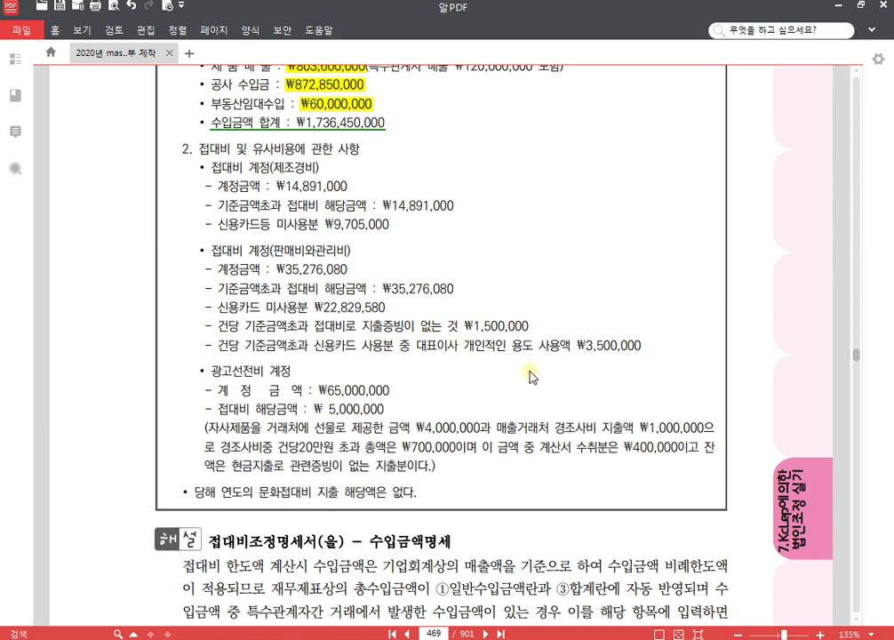
key("alt+Tab")
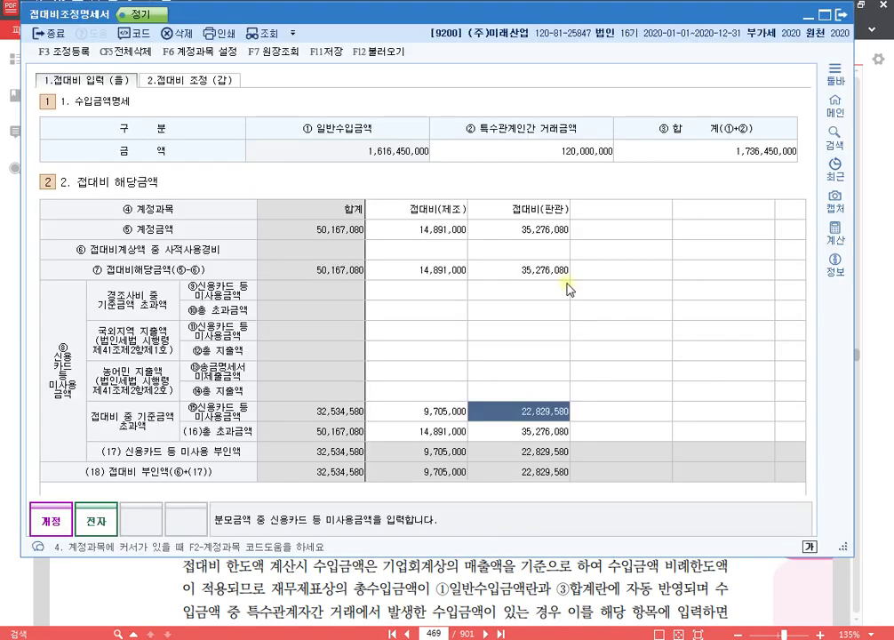
left_click(544, 252)
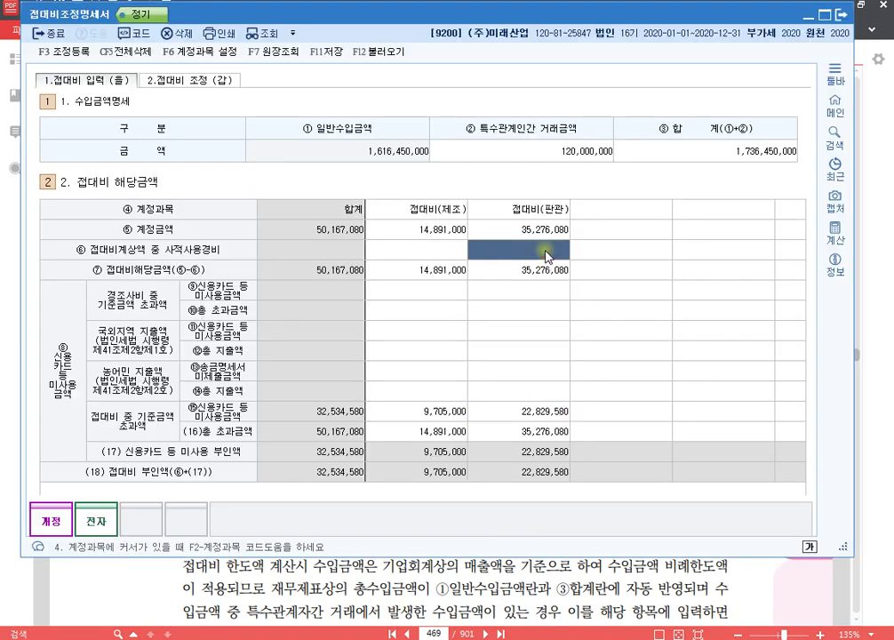
type("1500000")
key("Return")
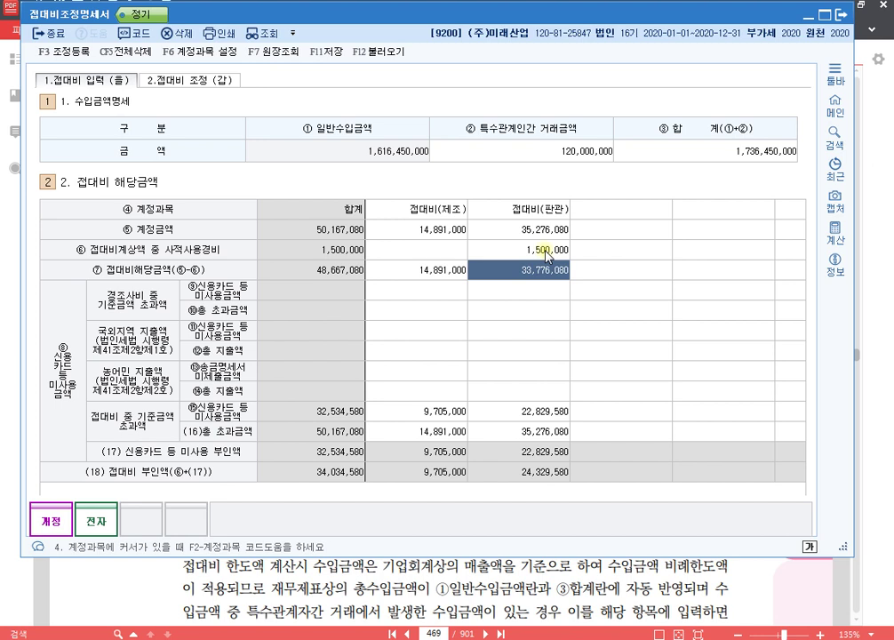
Compare the 사적사용경비, 접대비해당금액 and (16) 총 초과금액 rows in the 접대비(판관) column.
left_click(546, 254)
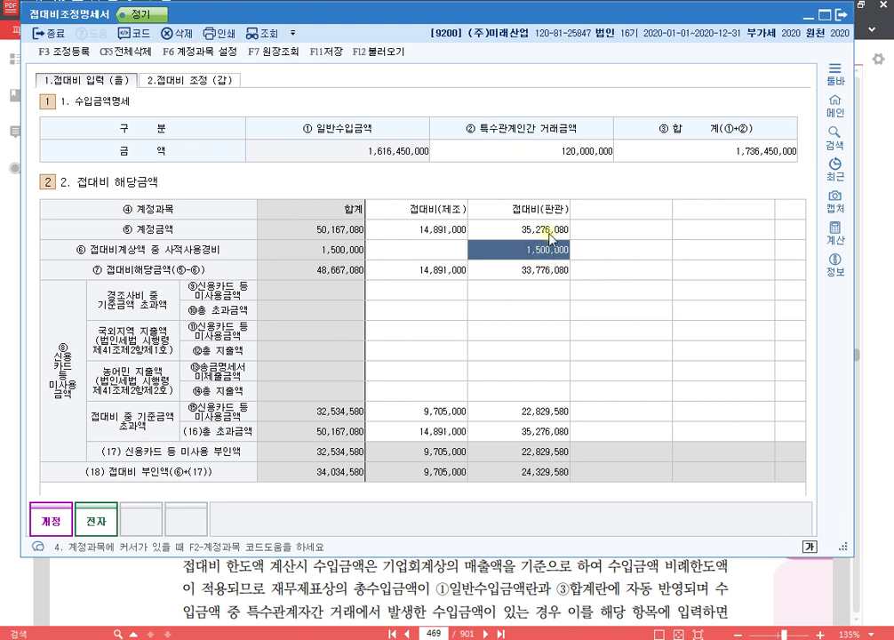
left_click(548, 276)
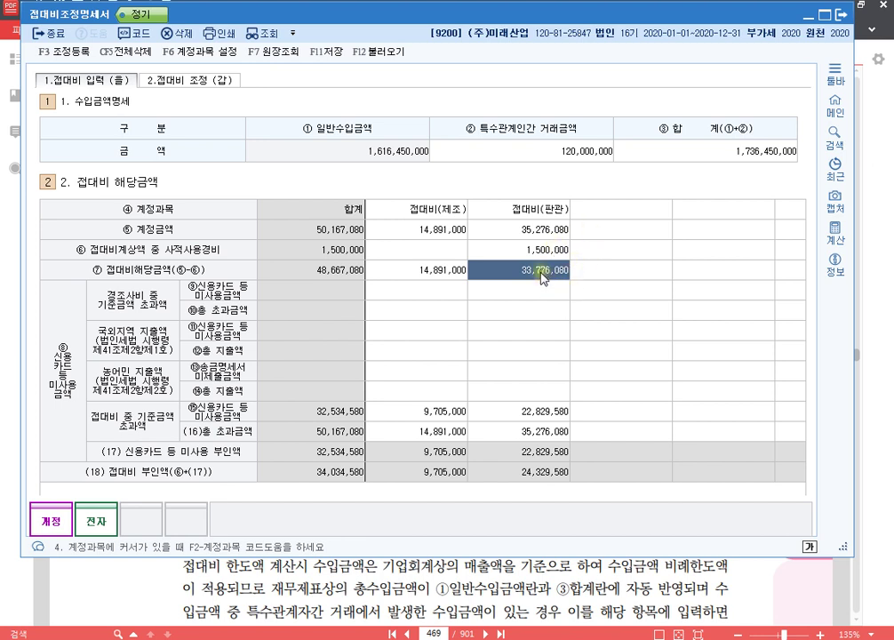
left_click(544, 267)
left_click(560, 433)
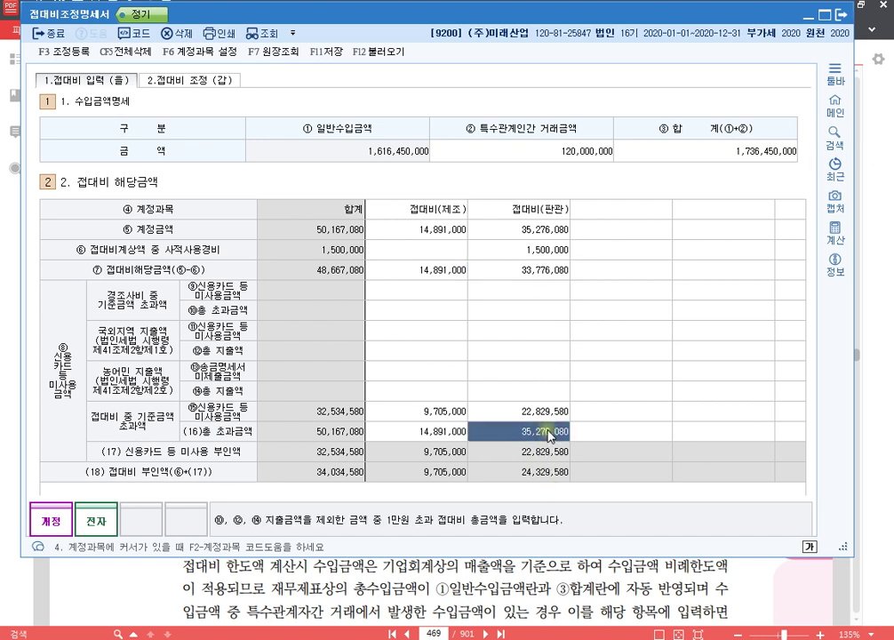
left_click(536, 270)
left_click(551, 435)
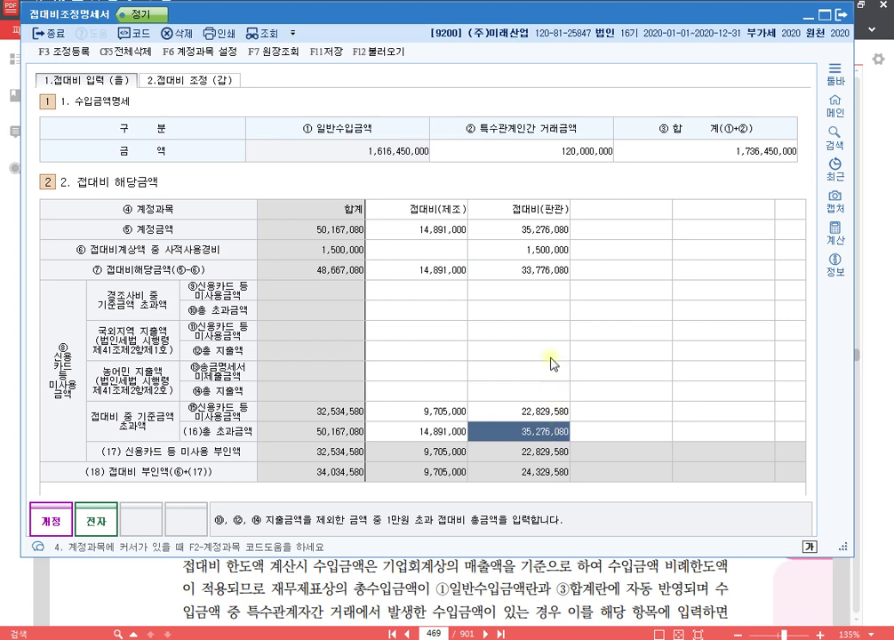
Set (16) 총 초과금액 for 접대비(판관) to 33,776,080, matching its 접대비해당금액.
left_click(548, 271)
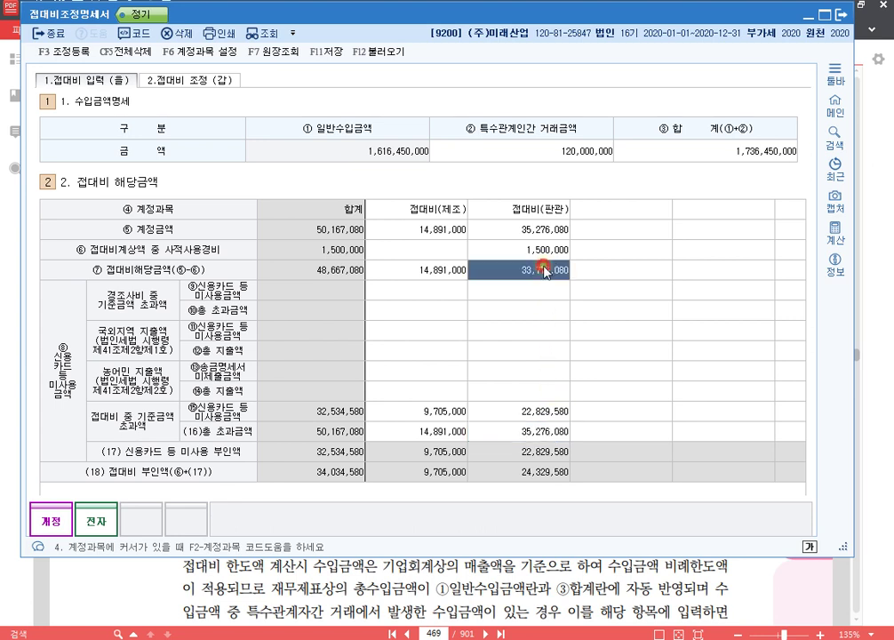
left_click(545, 431)
type("33,776,080")
key("Return")
left_click(546, 433)
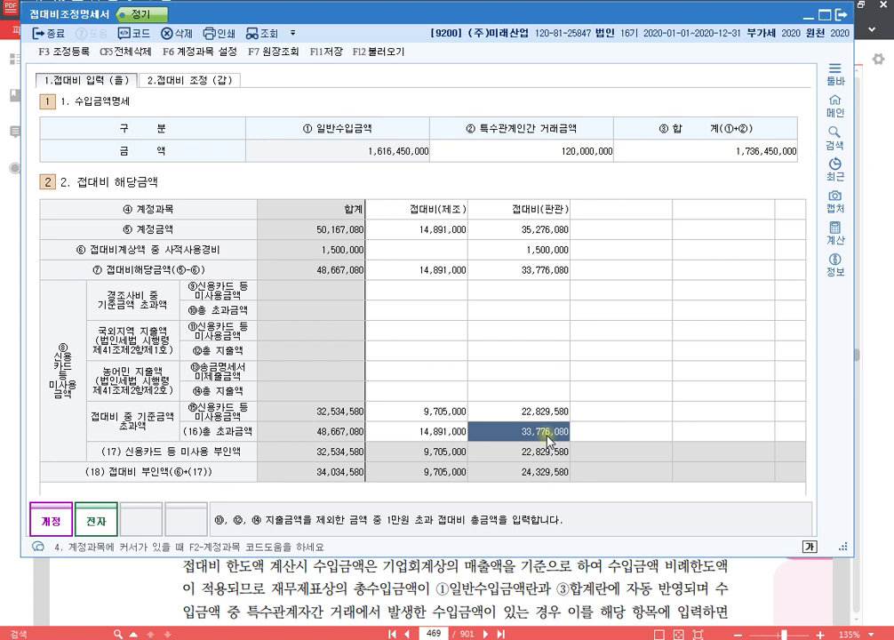
Compare the row 15 신용카드 등 미사용금액 with the row 6 사적사용경비 in the 접대비(판관) column.
left_click(548, 415)
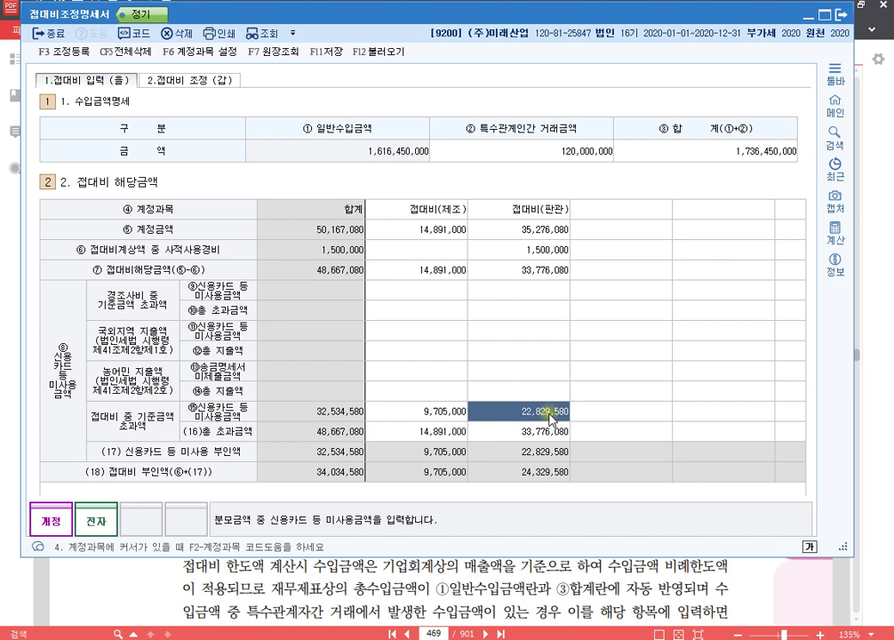
left_click(552, 416)
left_click(544, 250)
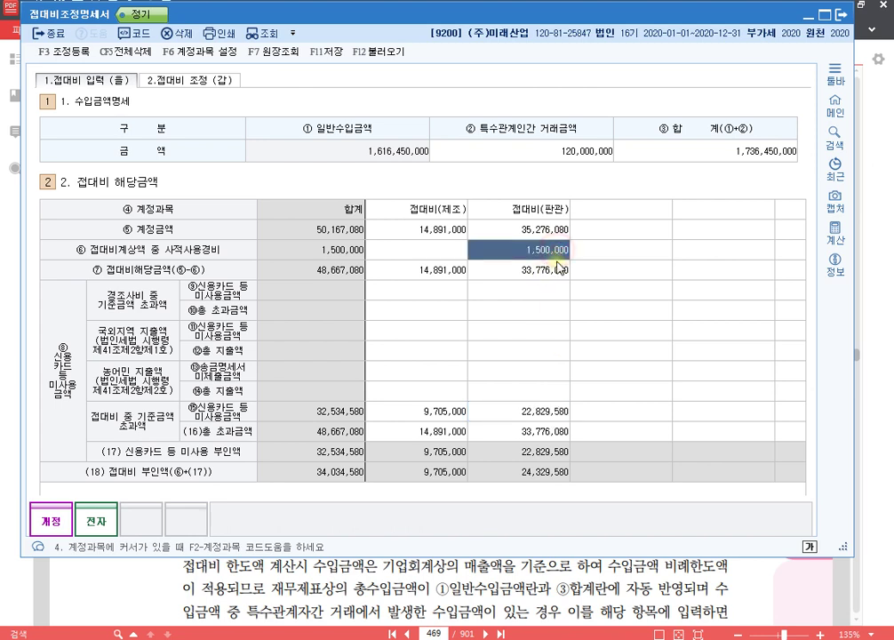
left_click(552, 415)
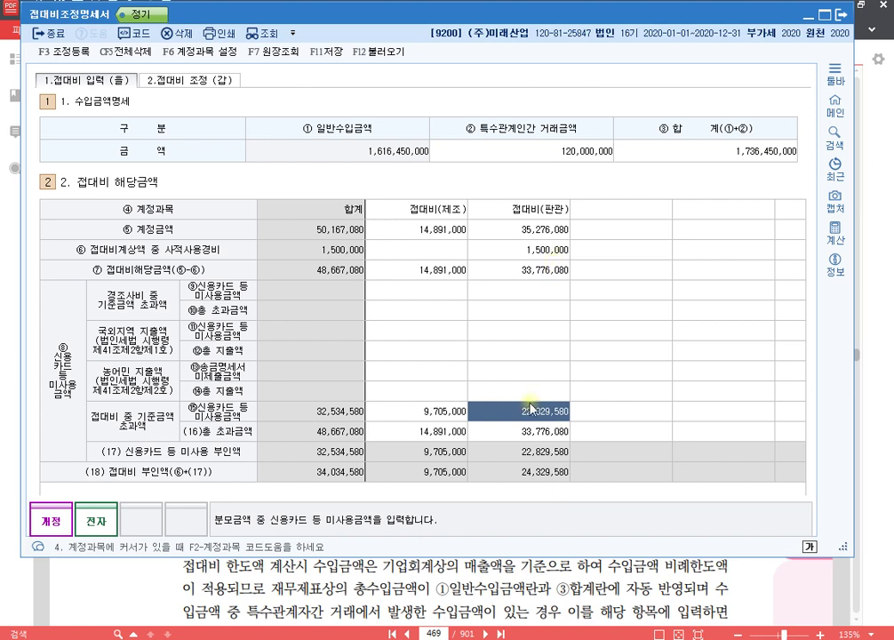
left_click(542, 415)
left_click(556, 252)
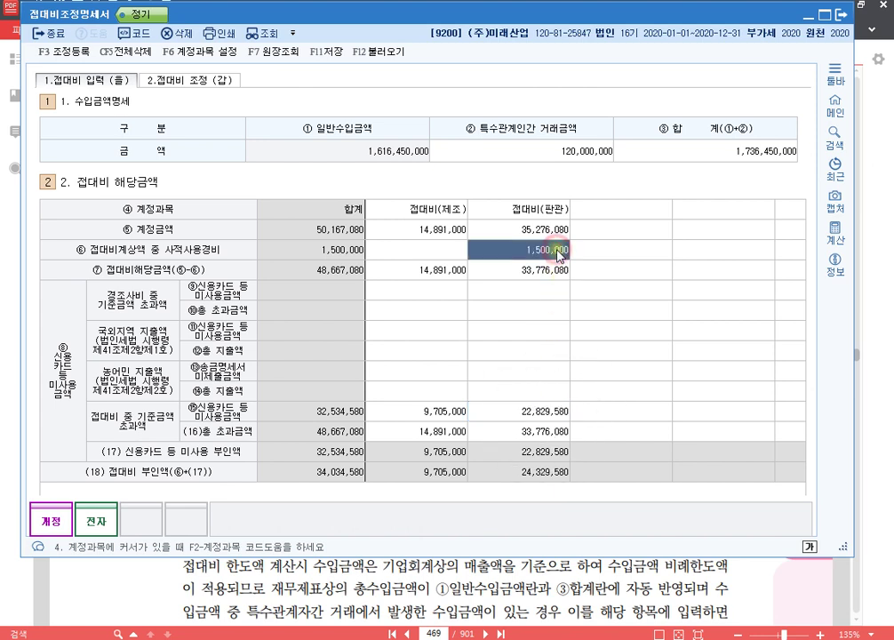
left_click(555, 415)
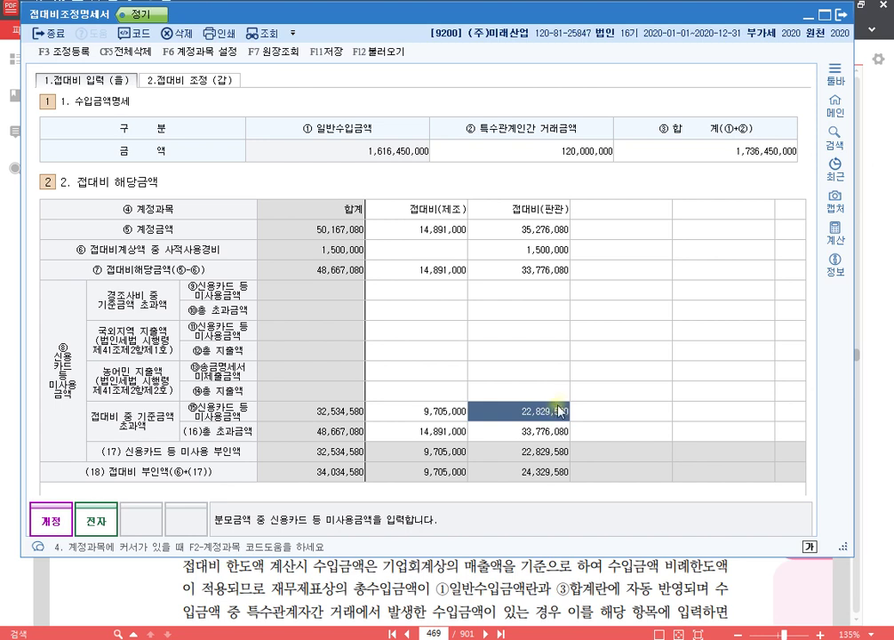
left_click(553, 254)
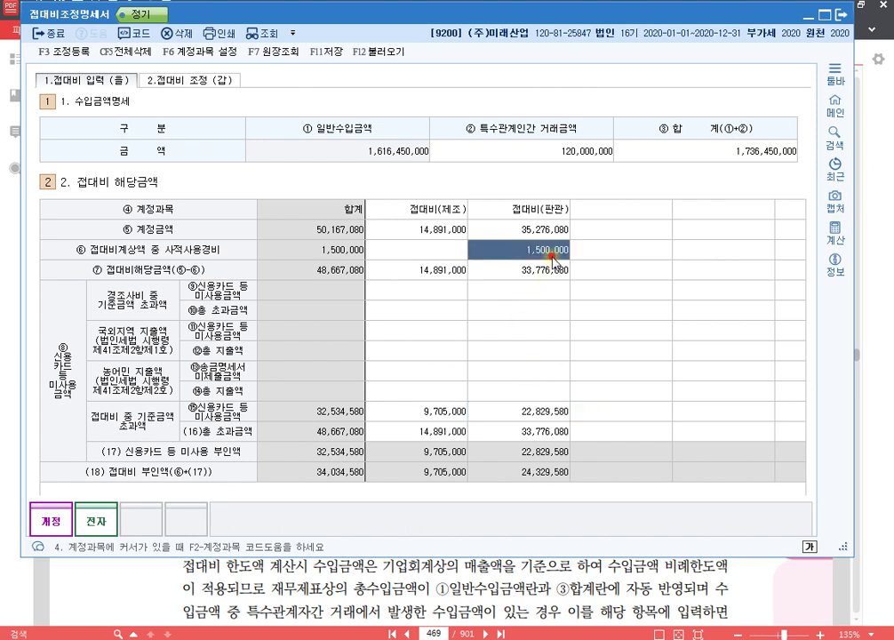
left_click(551, 413)
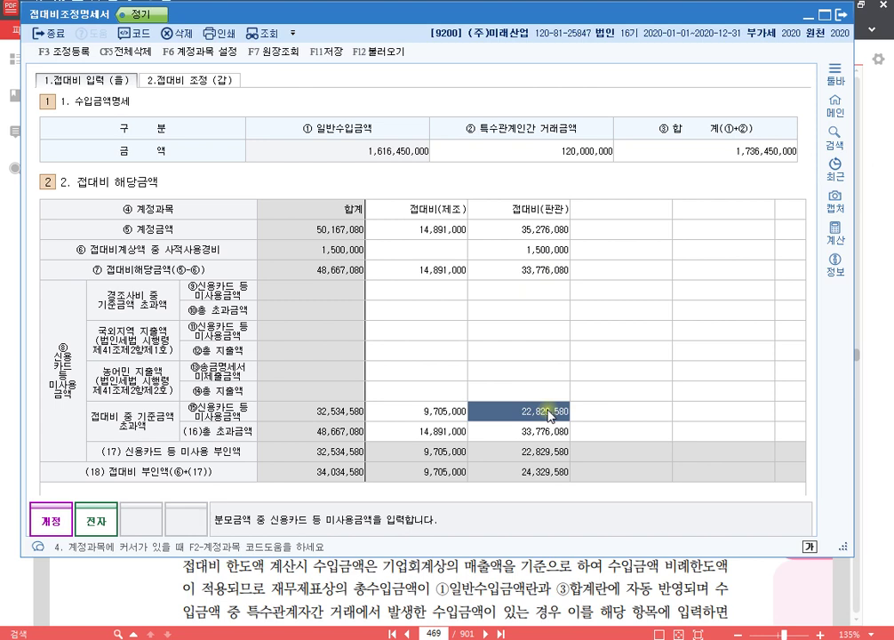
Subtract the 1,500,000 사적사용경비 from the 22,829,580 신용카드 등 미사용금액 of 접대비(판관) with the built-in calculator.
left_click(549, 253)
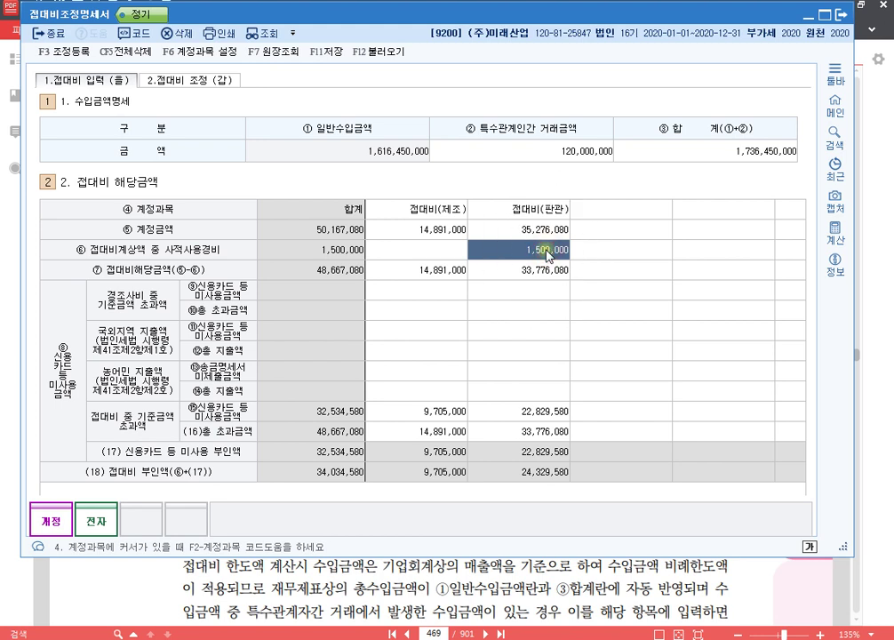
left_click(547, 411)
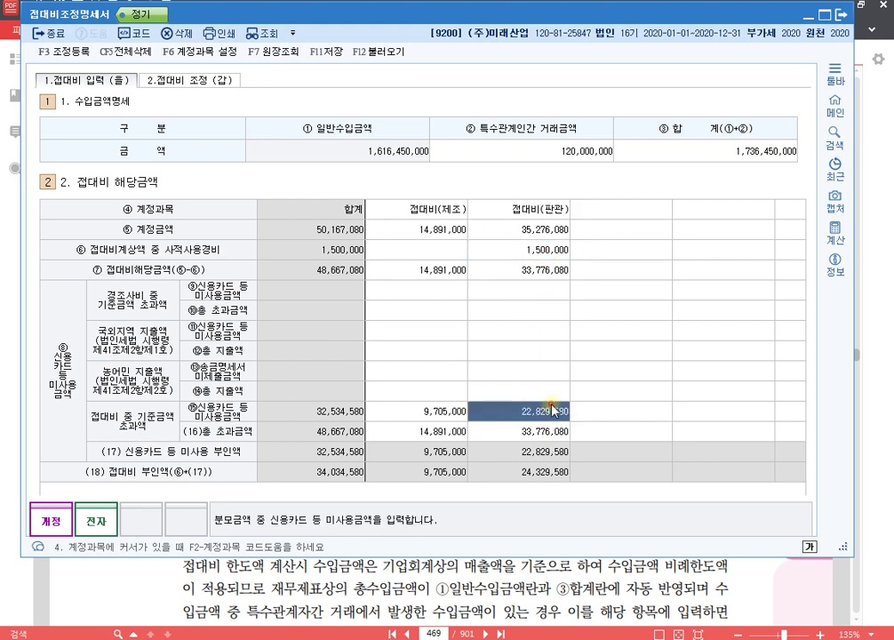
left_click(835, 233)
left_click_drag(417, 100, 667, 59)
type("22,829,580")
key("Return")
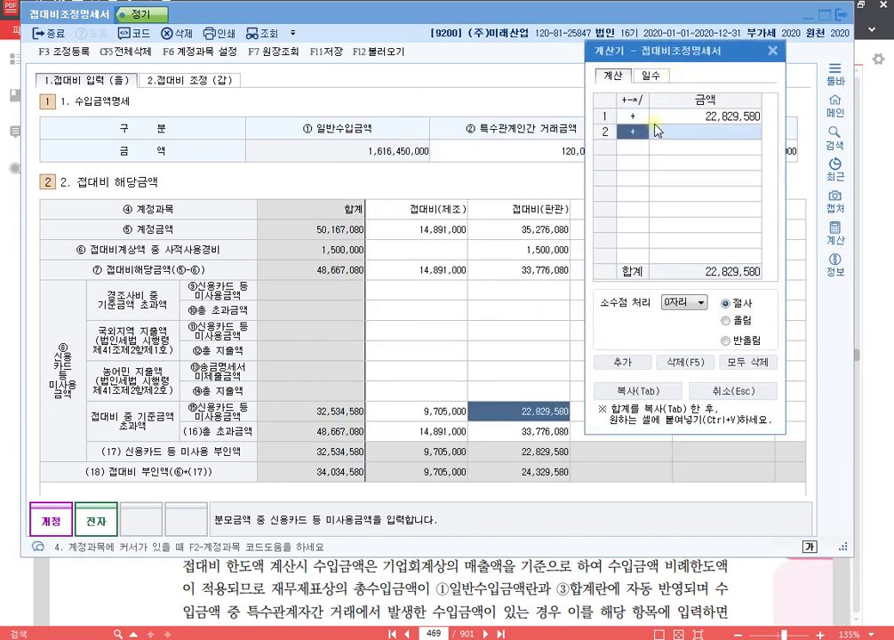
left_click(633, 138)
type("-")
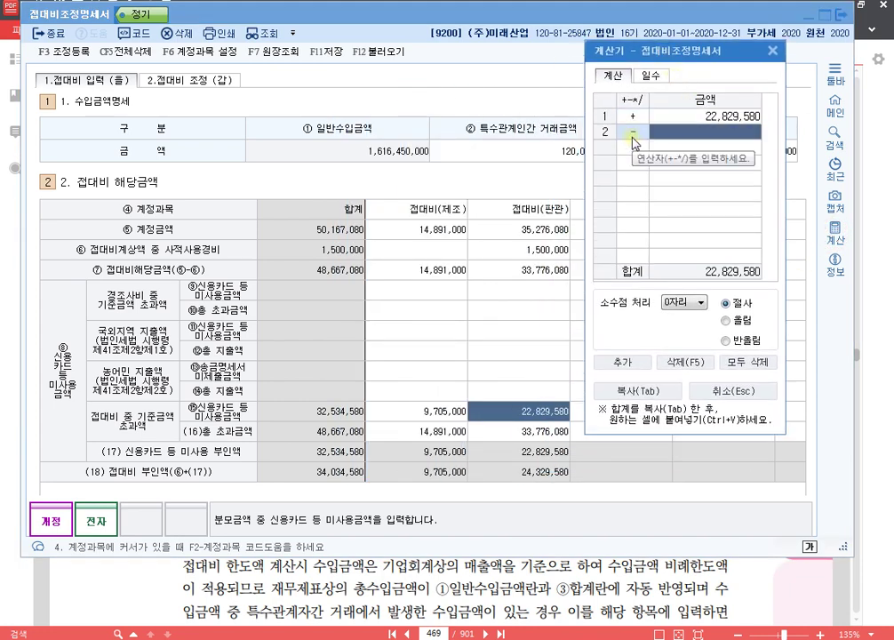
type("1500000")
key("Return")
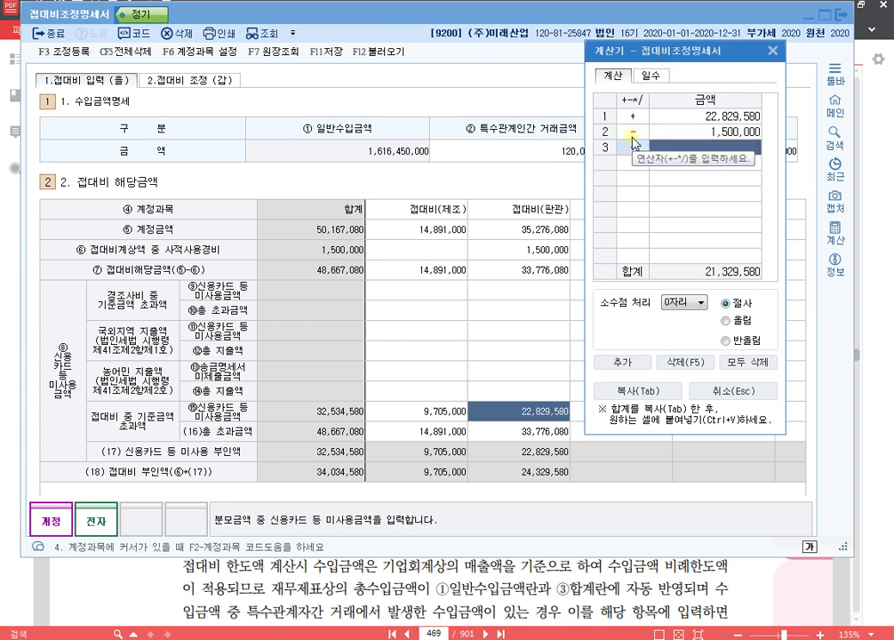
Set row 15 신용카드 등 미사용금액 for 접대비(판관) to 21,329,580 and close the calculator.
left_click(529, 414)
type("21")
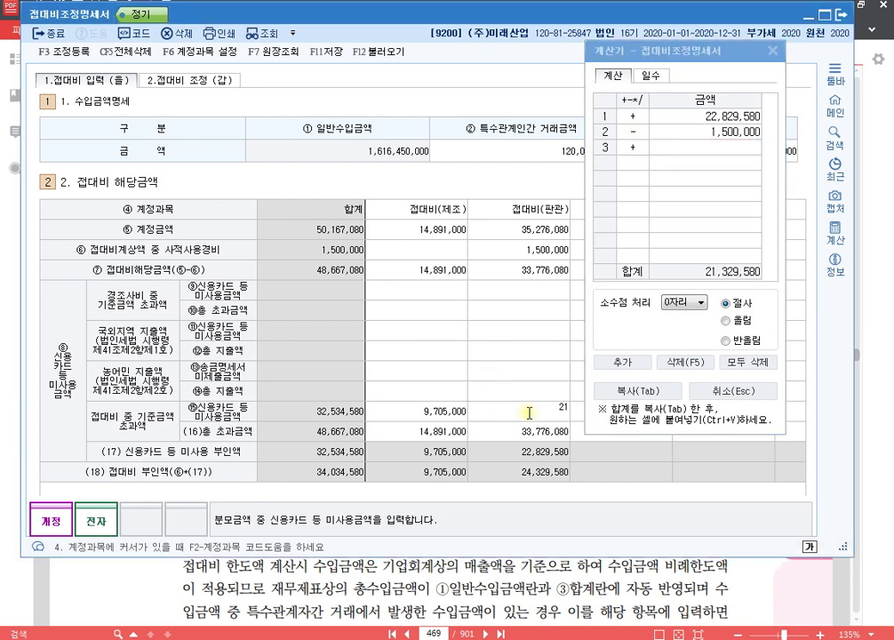
type(",329,580")
key("Return")
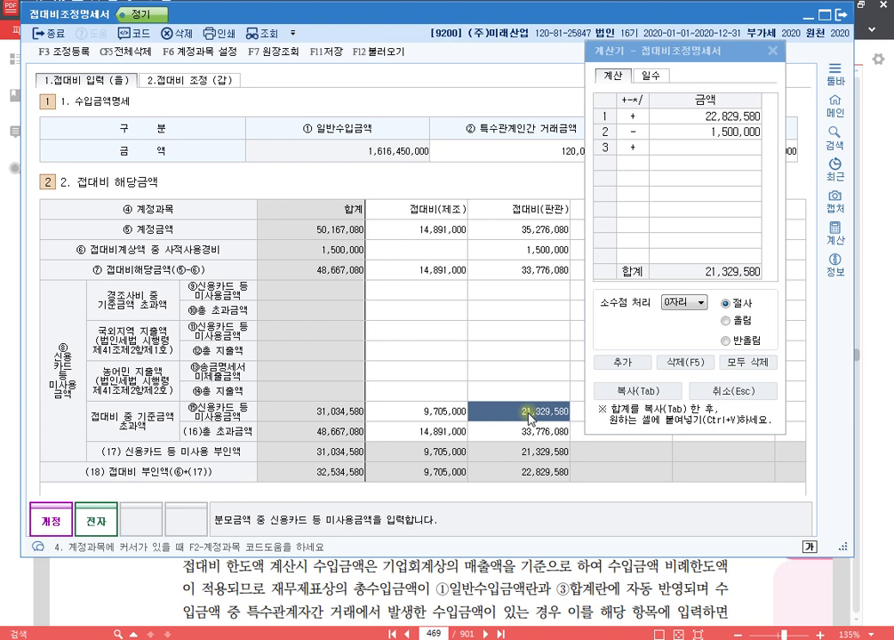
left_click(695, 365)
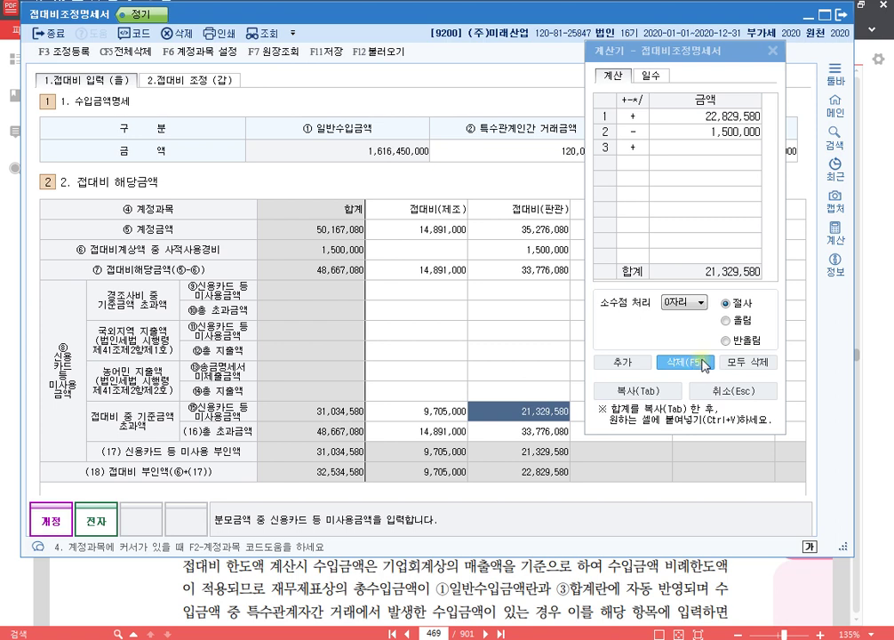
left_click(734, 393)
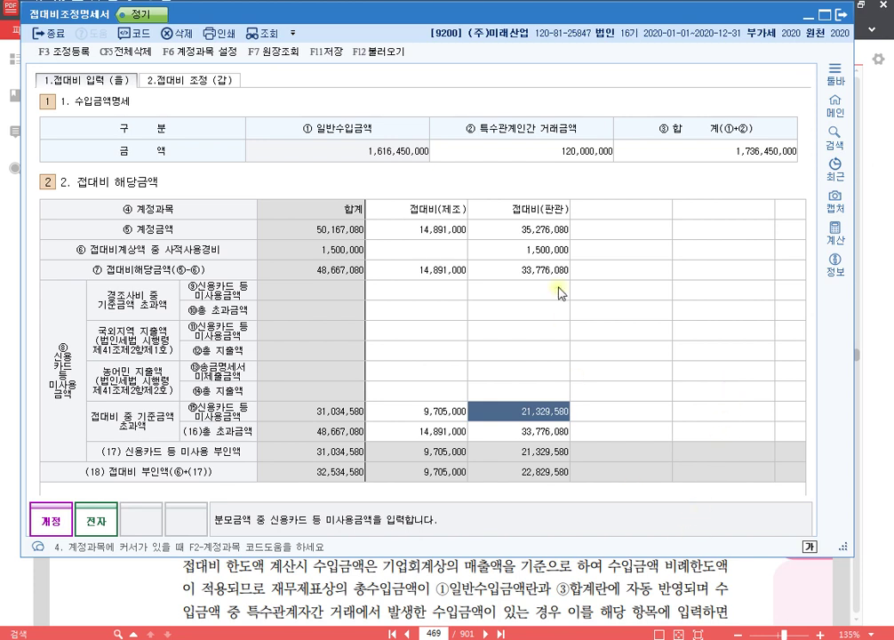
Register 접대비중 증빙미사용액 of 1,500,000 under 익금산입 및 손금불산입 with 상여 as its 소득처분.
left_click(560, 247)
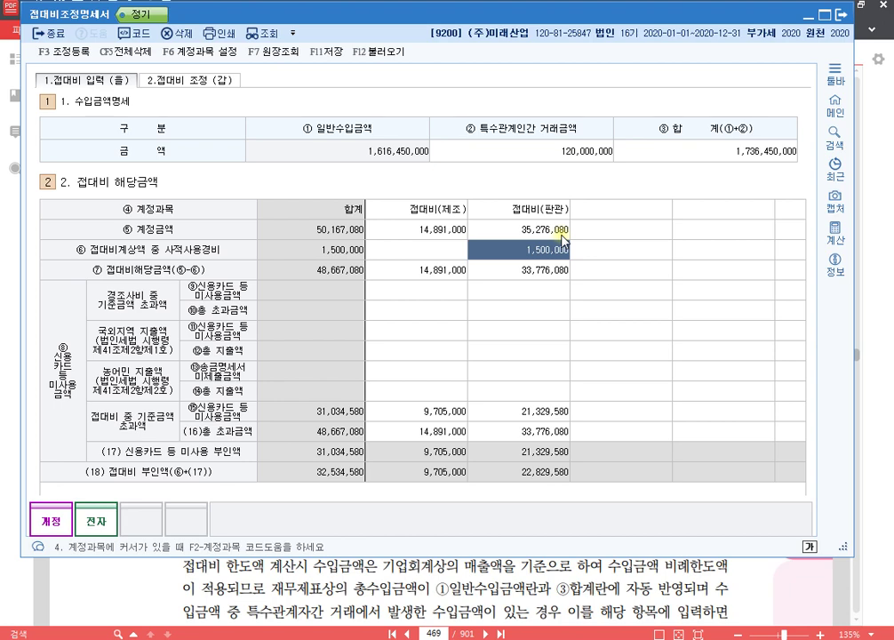
key("F3")
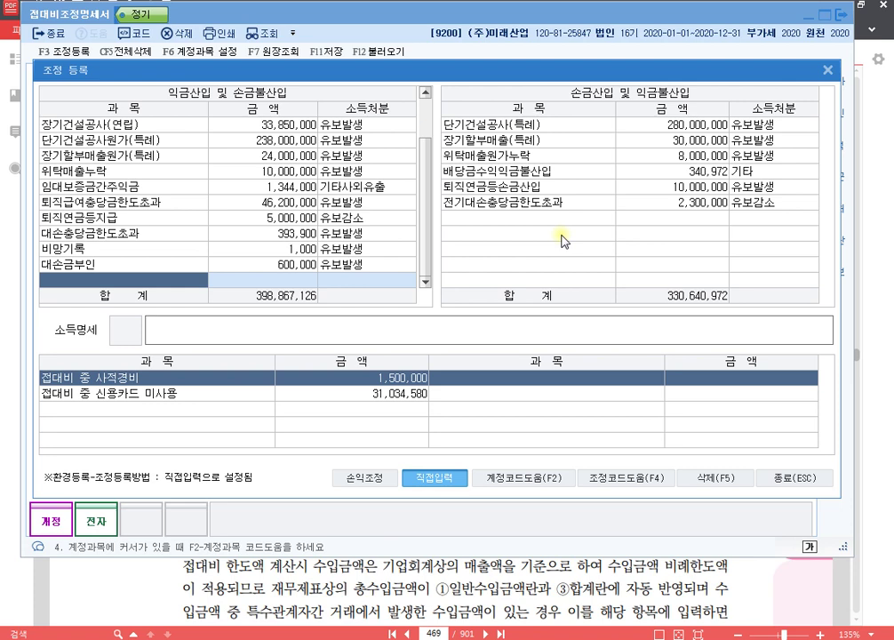
key("F2")
key("Down")
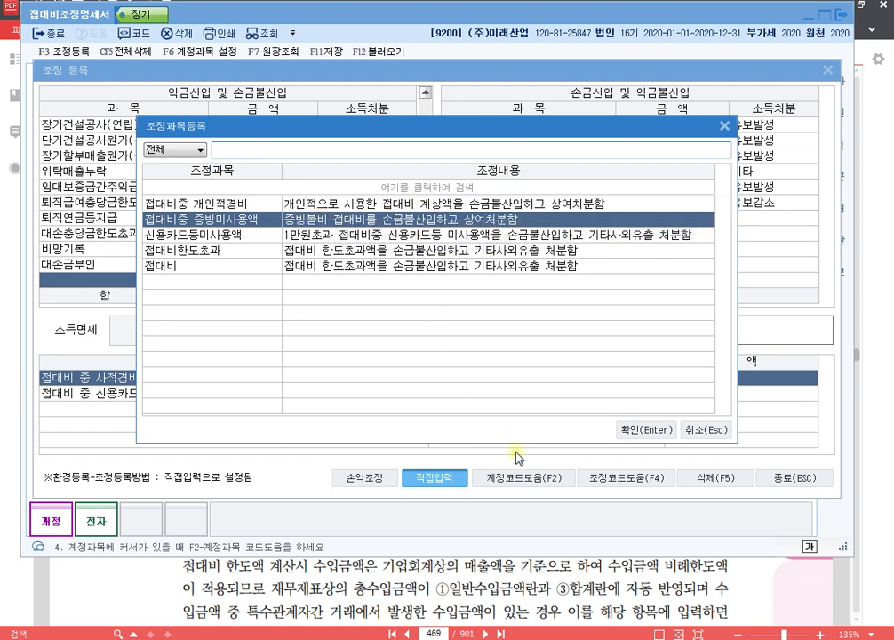
left_click(646, 430)
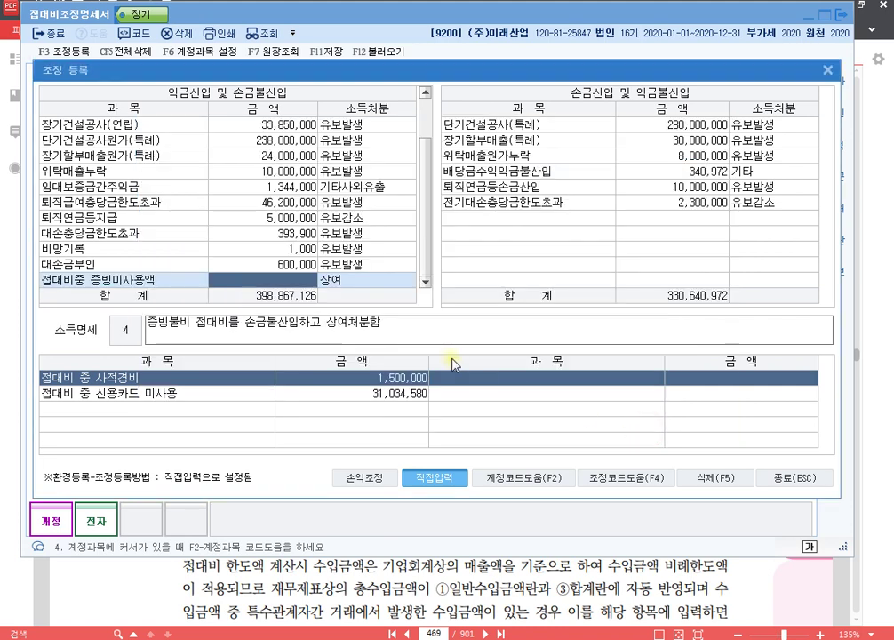
type("1500000")
key("Return")
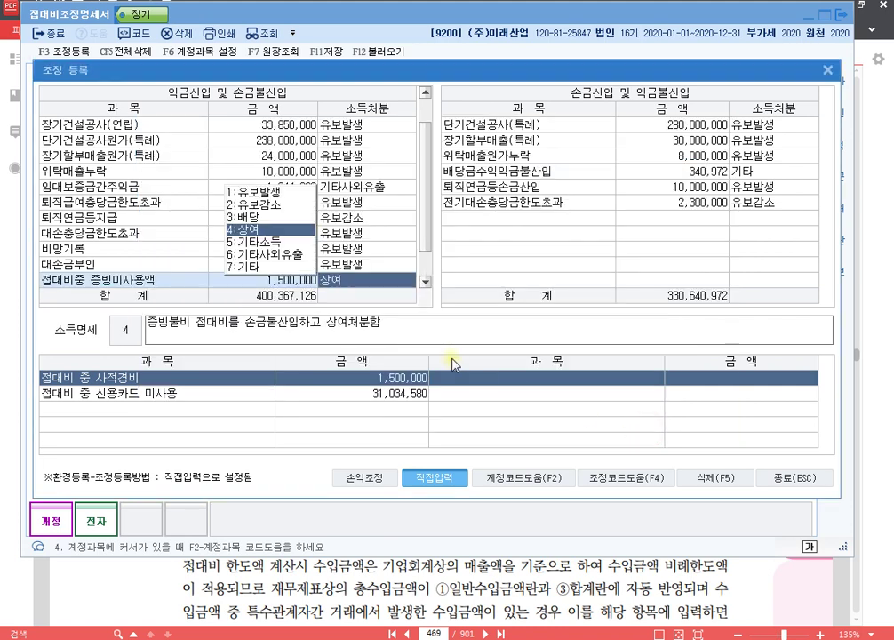
key("Return")
key("Up")
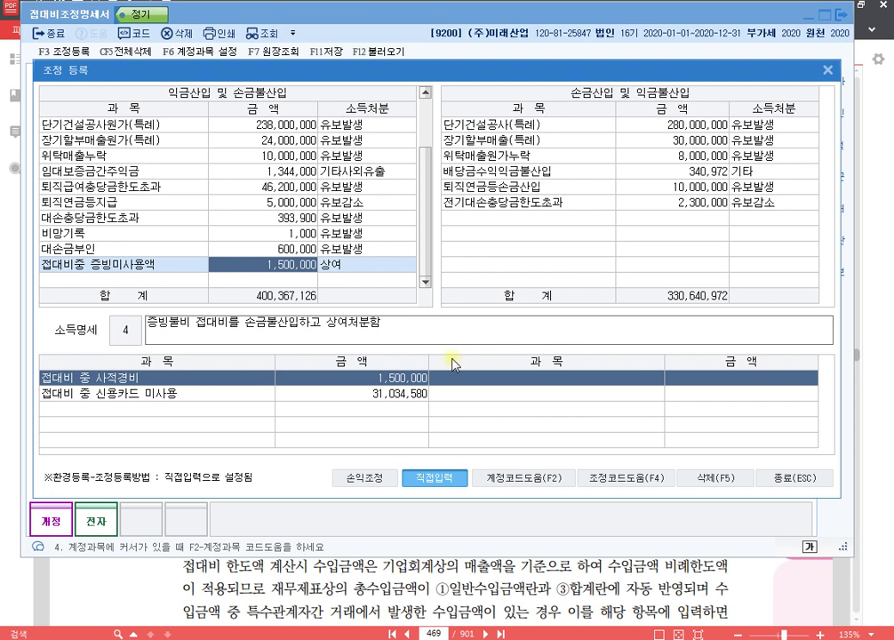
Switch to the textbook in 알PDF and highlight 대표이사 개인적인 용도 and 신용카드 사용분 in the ₩3,500,000 item.
left_click(666, 601)
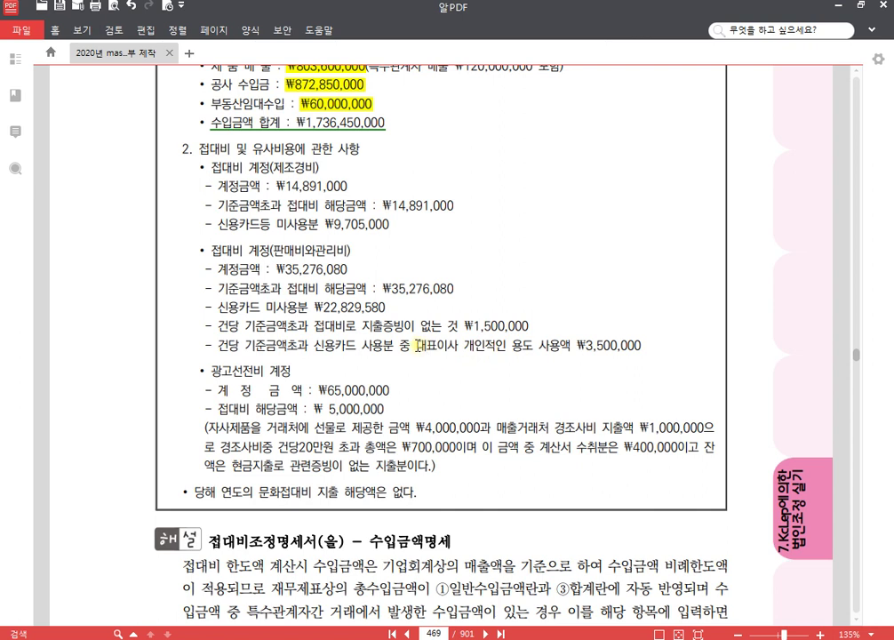
left_click_drag(417, 345, 531, 343)
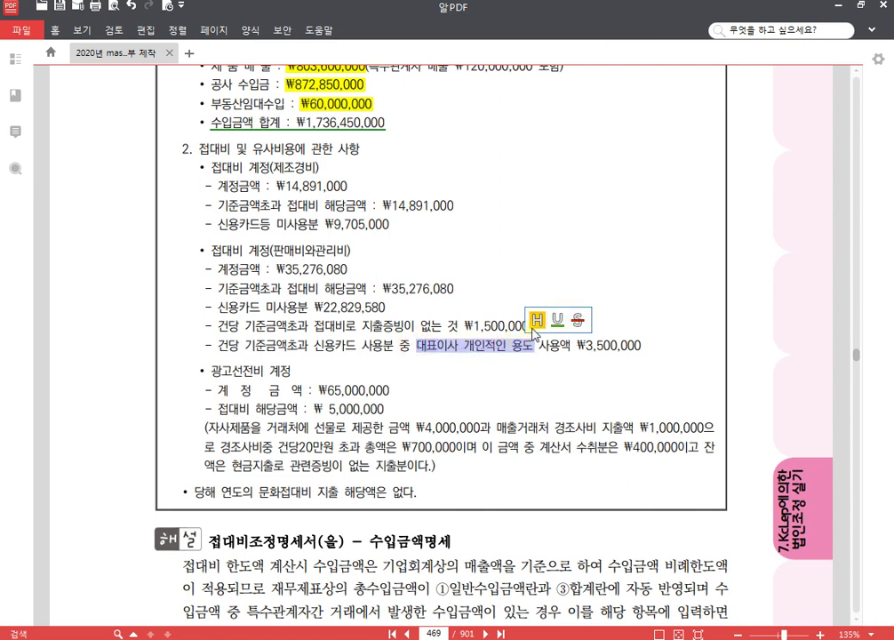
left_click(538, 320)
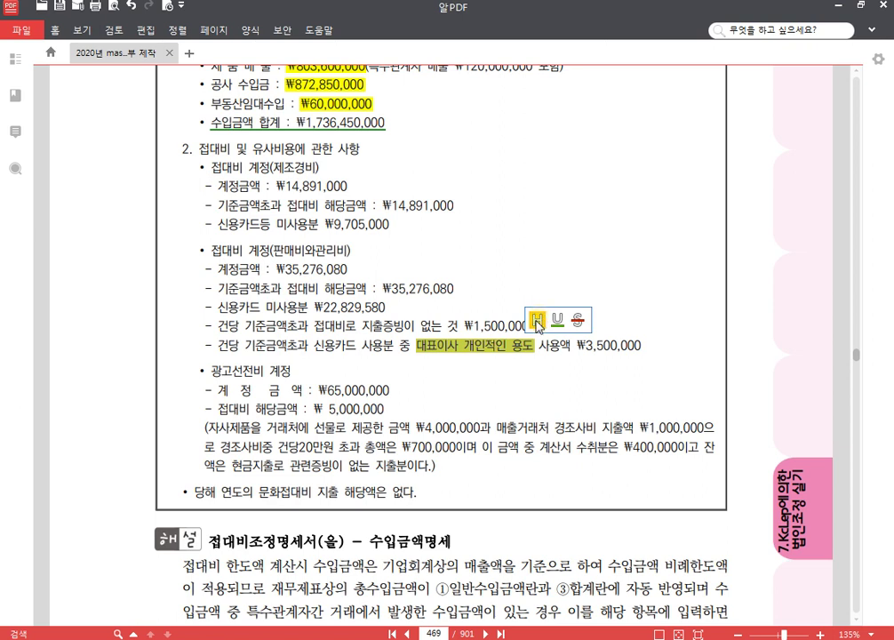
left_click(537, 320)
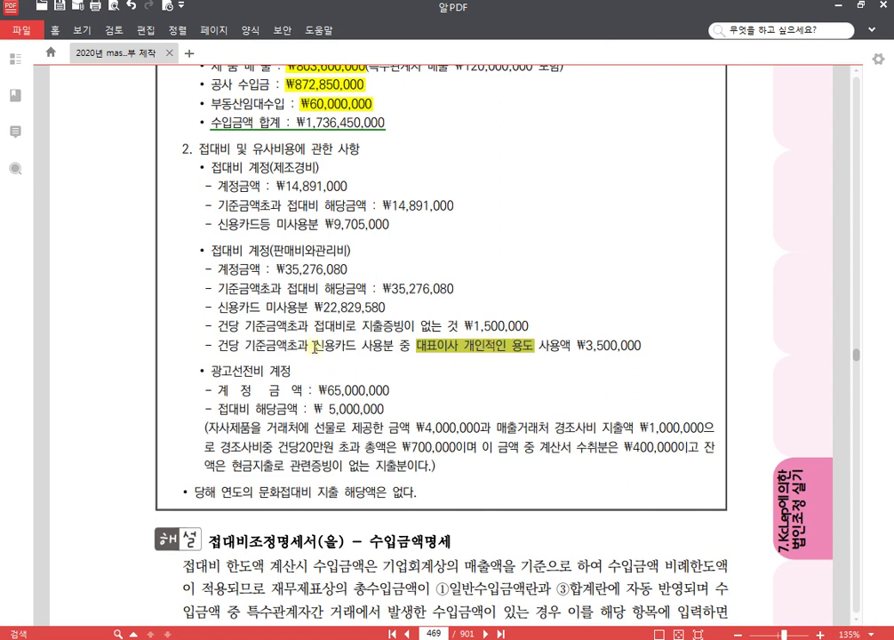
left_click_drag(315, 346, 395, 348)
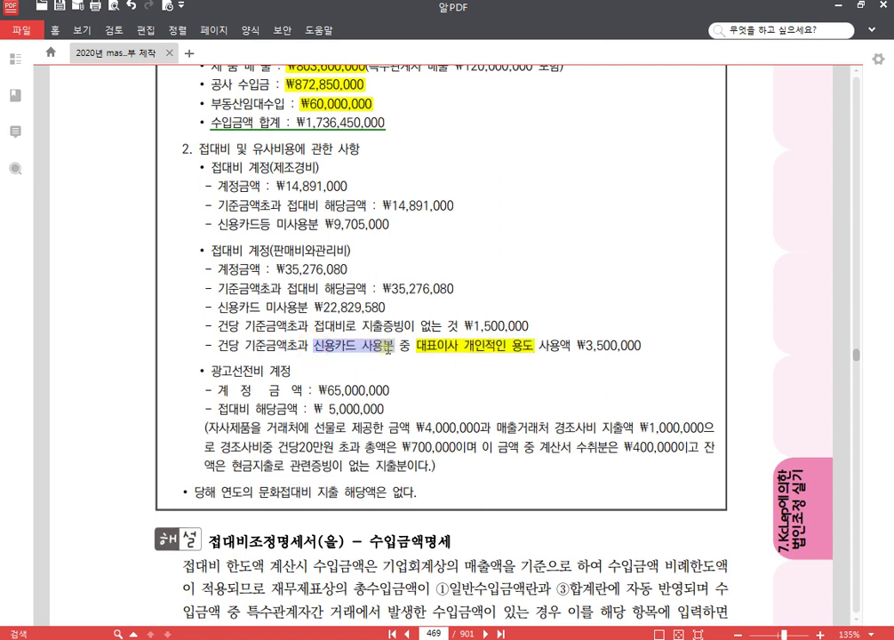
left_click(406, 332)
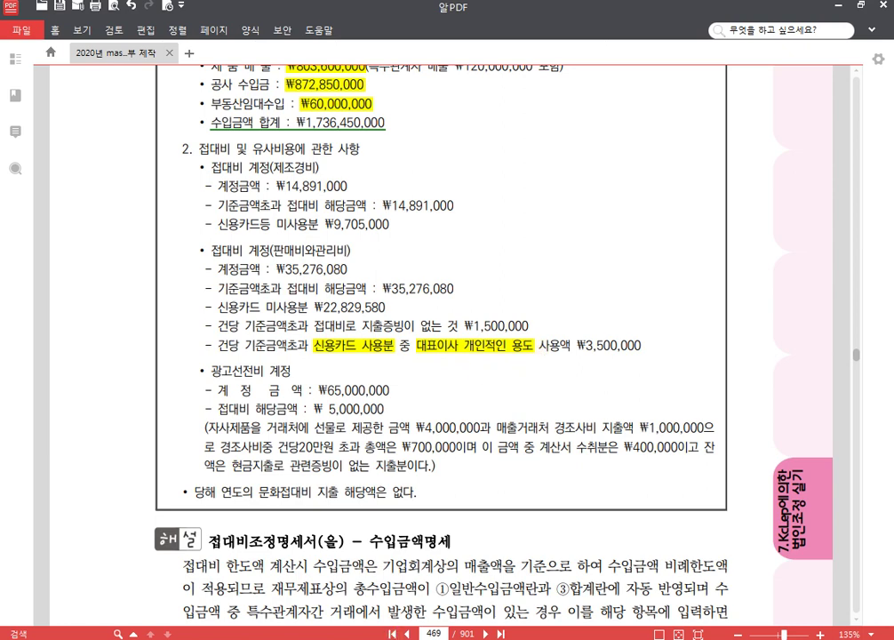
Switch back to KcLep, close 조정 등록, and set 접대비계상액 중 사적사용경비 for 접대비(판관) to 5,000,000.
key("alt+Tab")
left_click(800, 481)
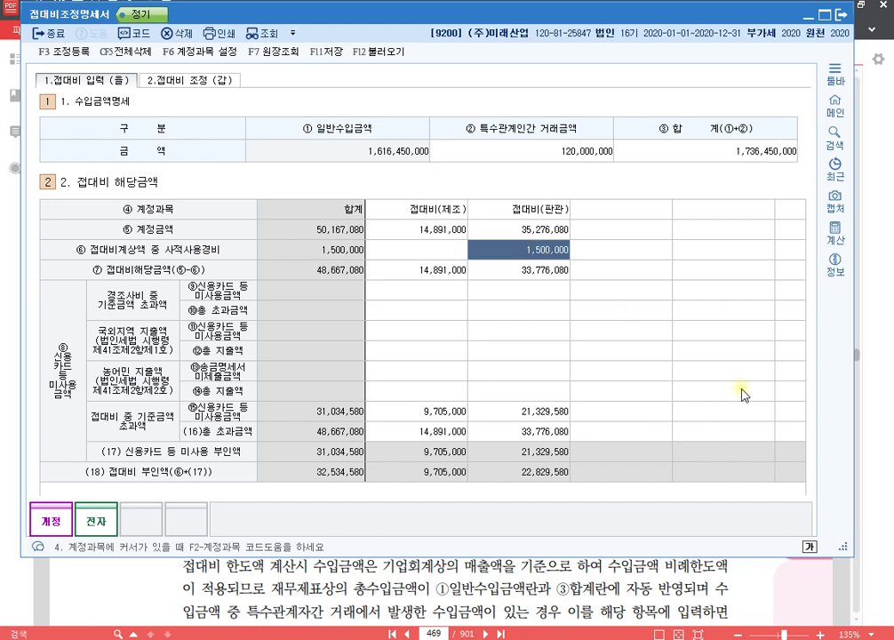
type("5000000")
key("Return")
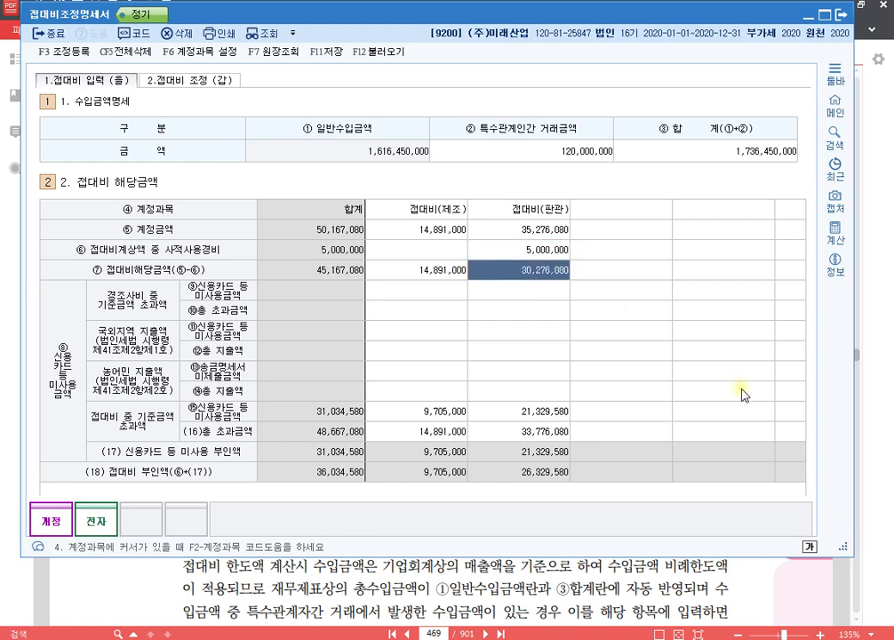
key("Up")
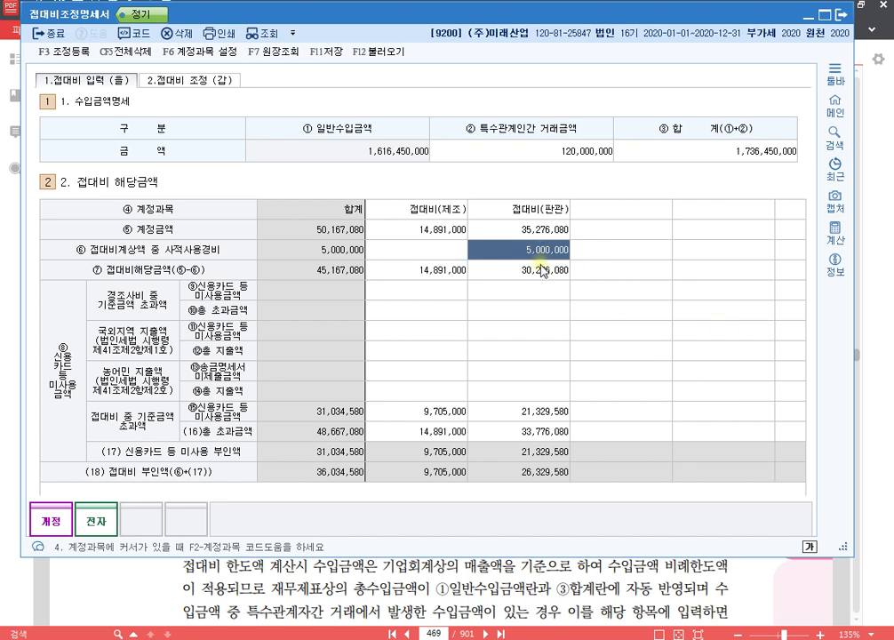
Set (16) 총 초과금액 for 접대비(판관) to 30,276,080 and check it against row 15 신용카드 등 미사용금액.
left_click(552, 433)
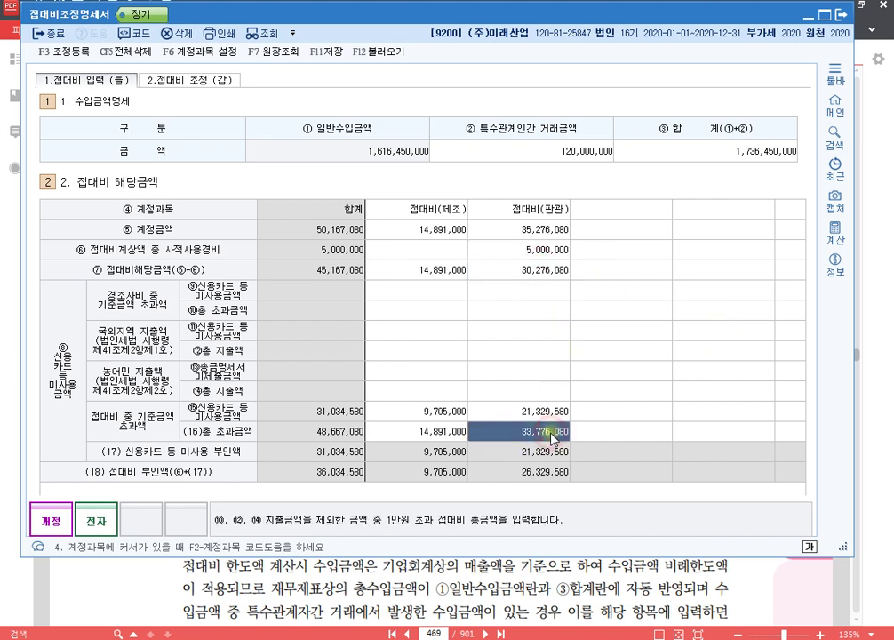
key("Return")
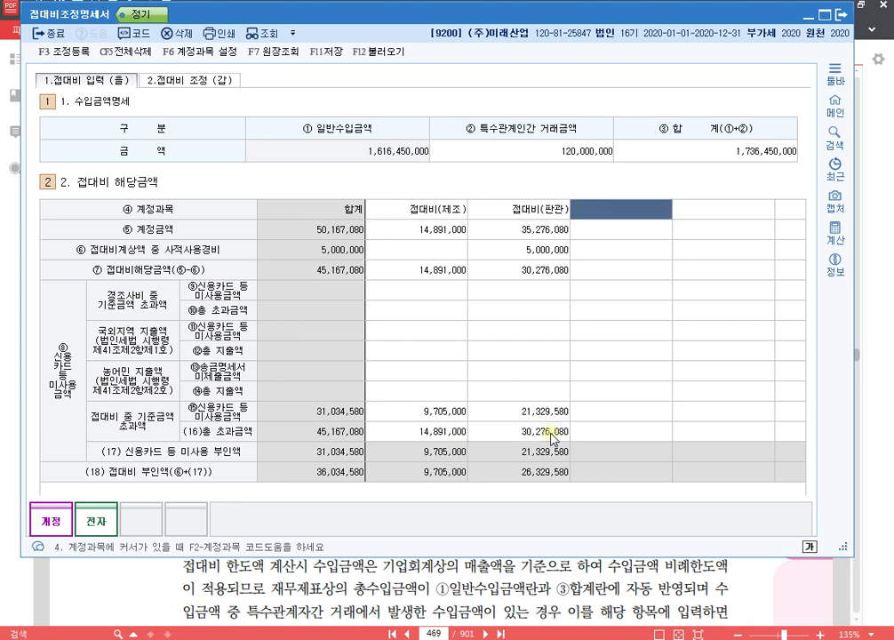
left_click(552, 434)
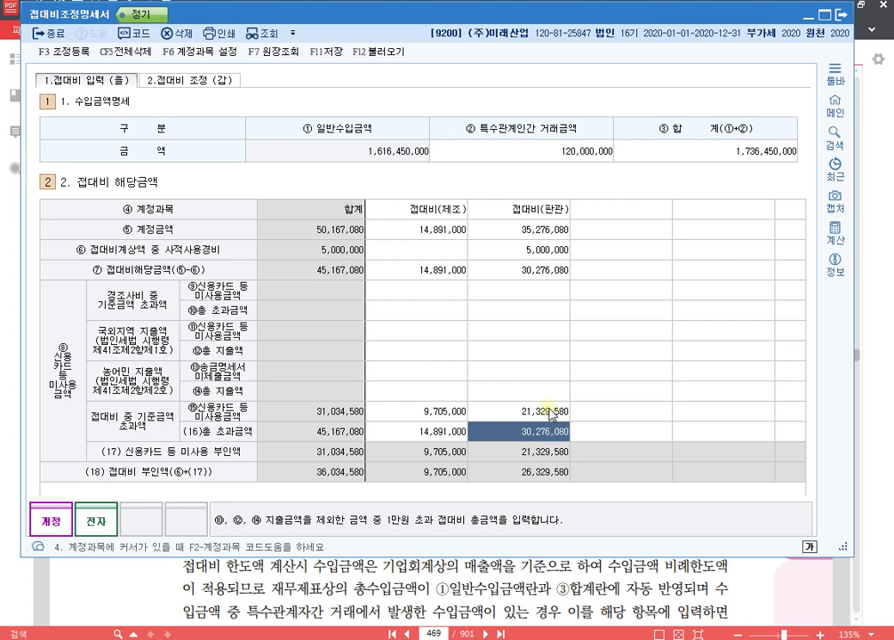
left_click(564, 412)
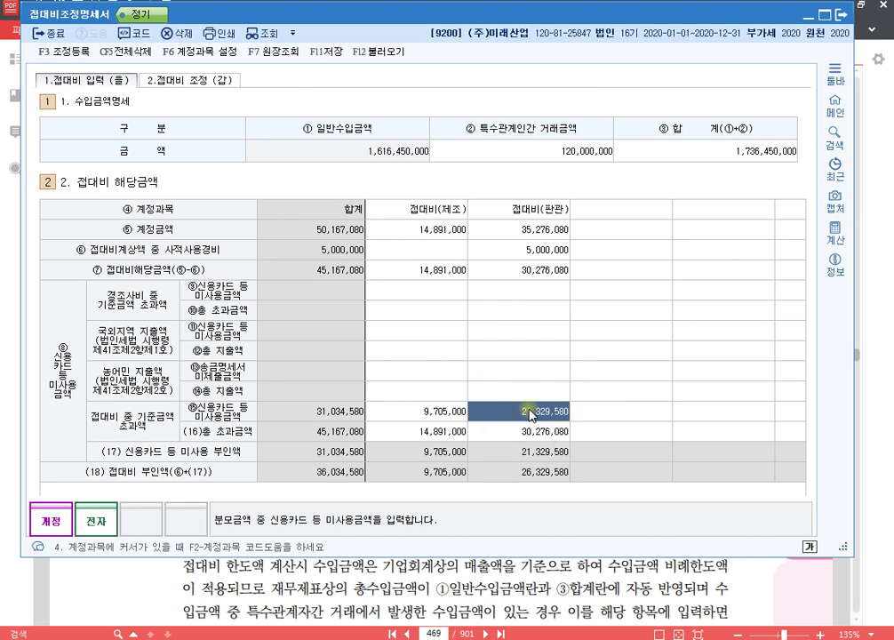
left_click(530, 412)
Register 접대비중 개인적경비 of 3,500,000 under 익금산입 및 손금불산입 with 상여 as its 소득처분.
left_click(537, 255)
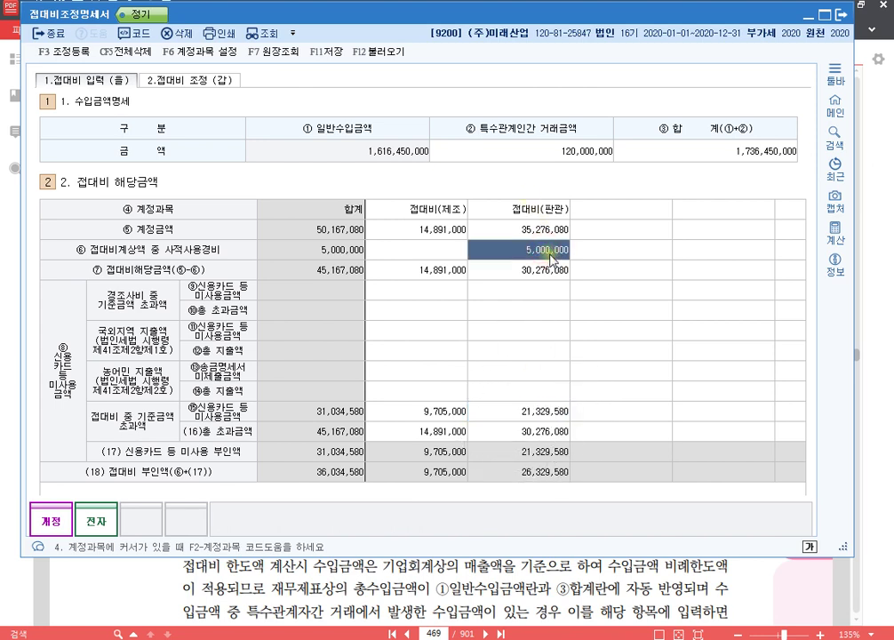
key("F3")
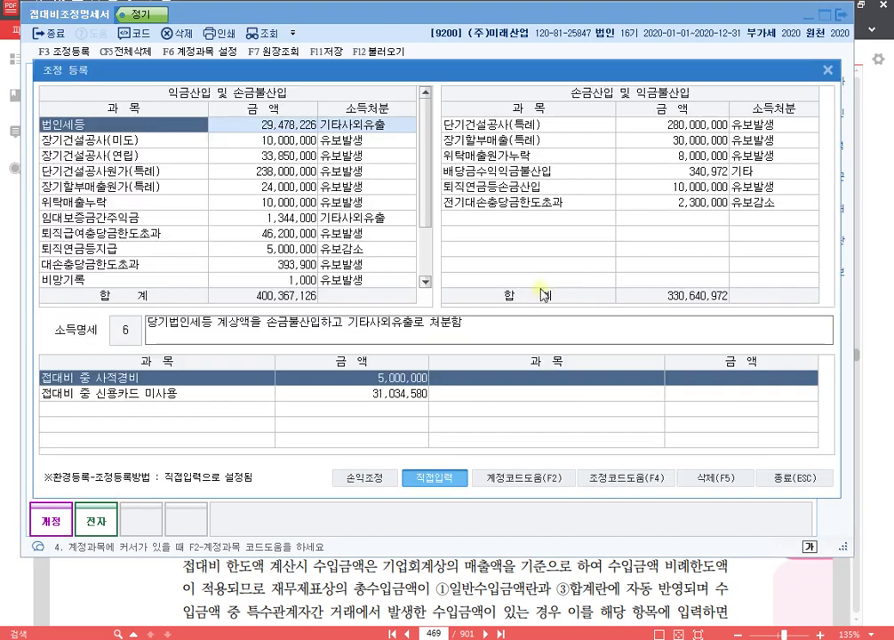
scroll(225, 235, "down", 3)
left_click(171, 281)
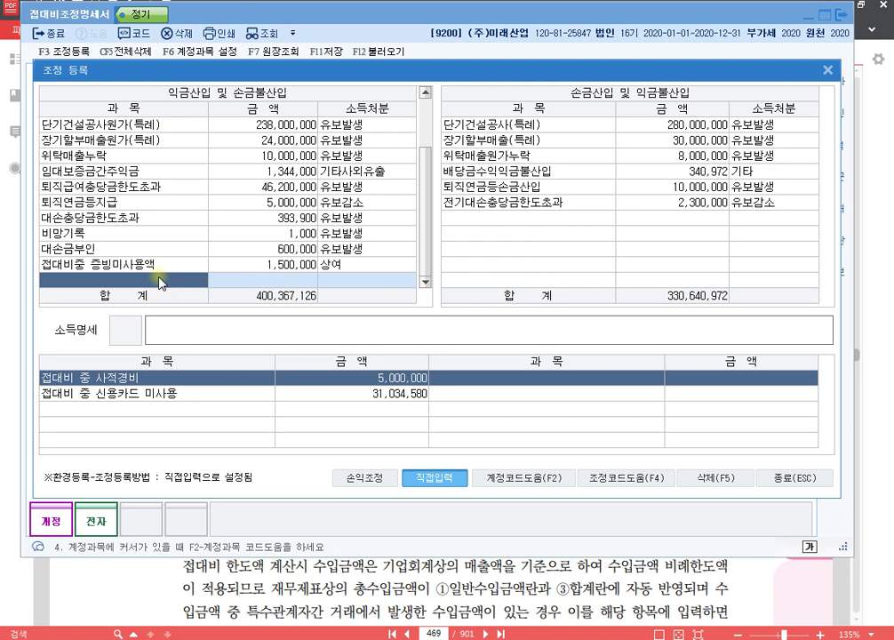
double_click(161, 283)
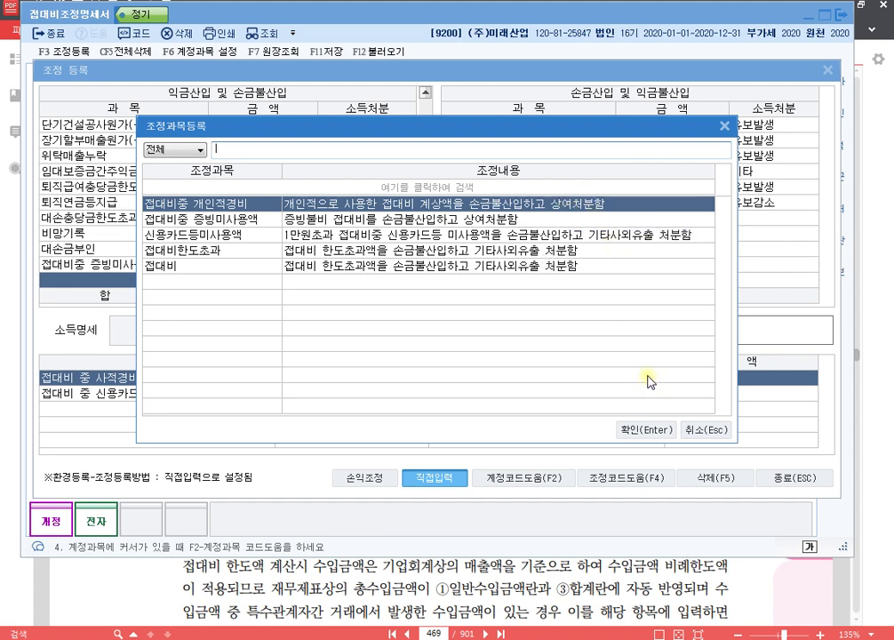
left_click(647, 431)
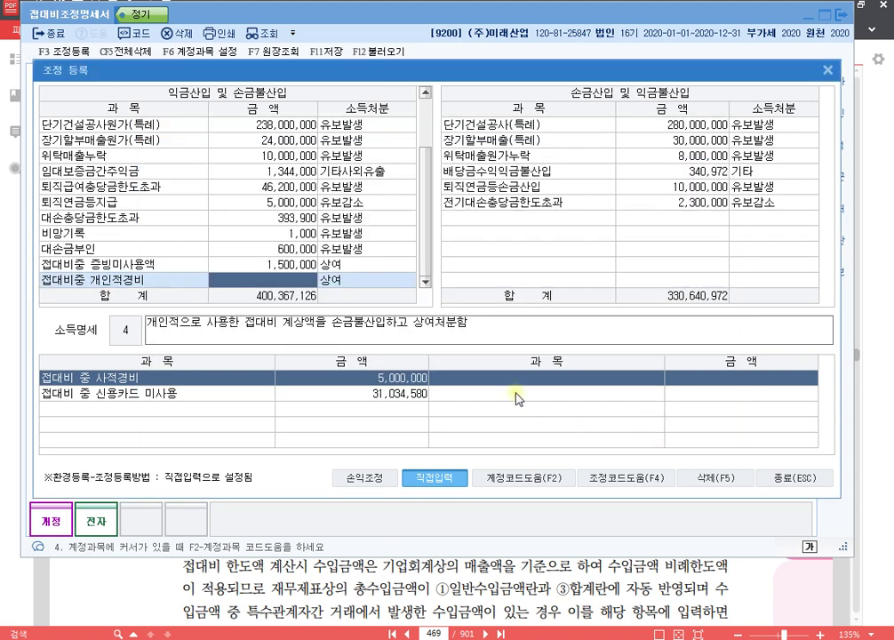
type("3500000")
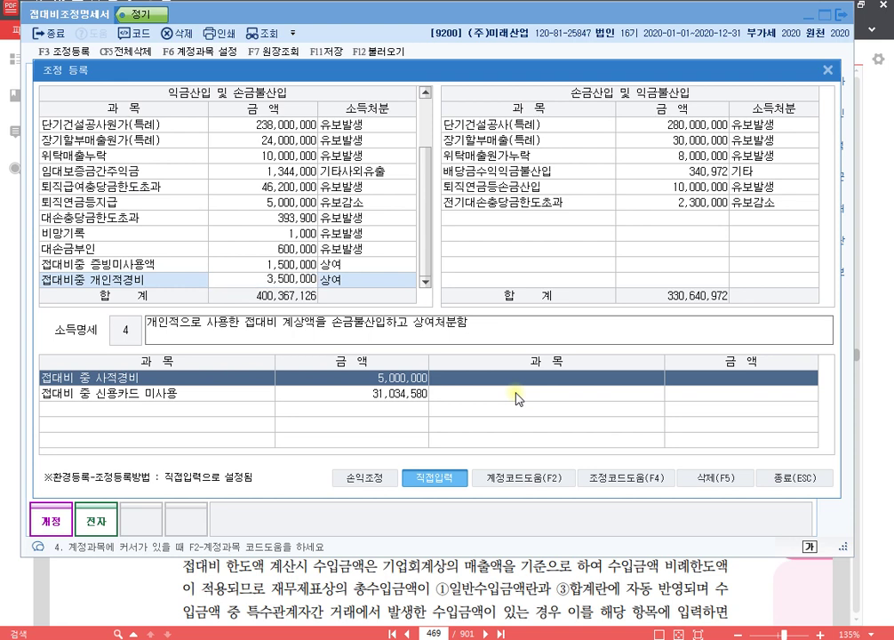
key("Return")
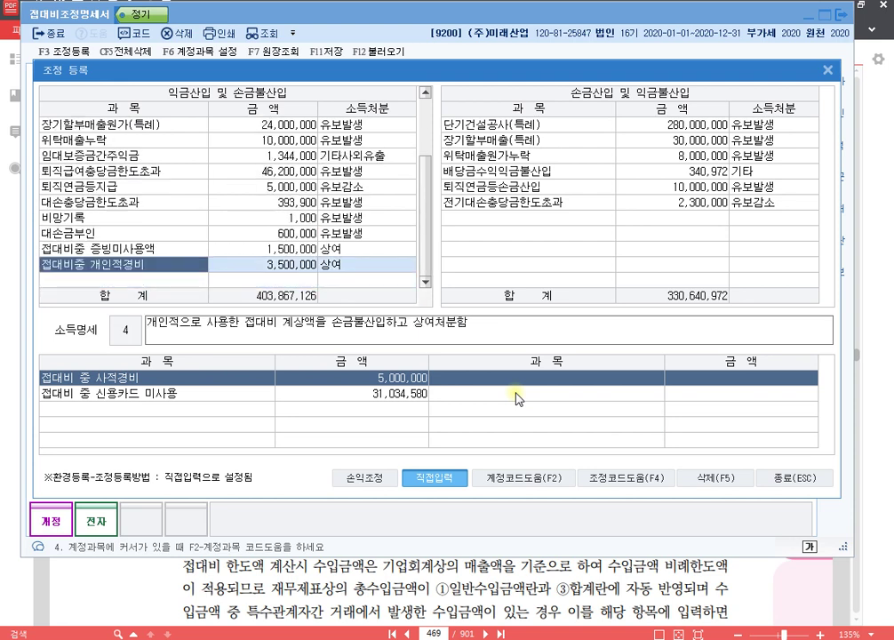
Compare the registered 접대비중 증빙미사용액 and 접대비중 개인적경비 adjustments with the 접대비 중 사적경비 reference amount, and close 조정 등록.
left_click(378, 383)
left_click(259, 250)
left_click(263, 261)
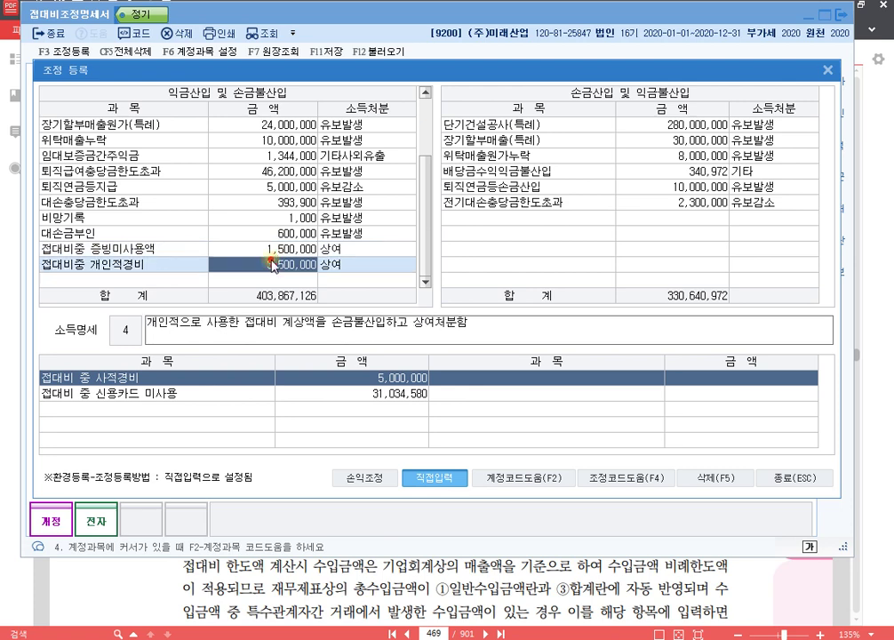
left_click(270, 246)
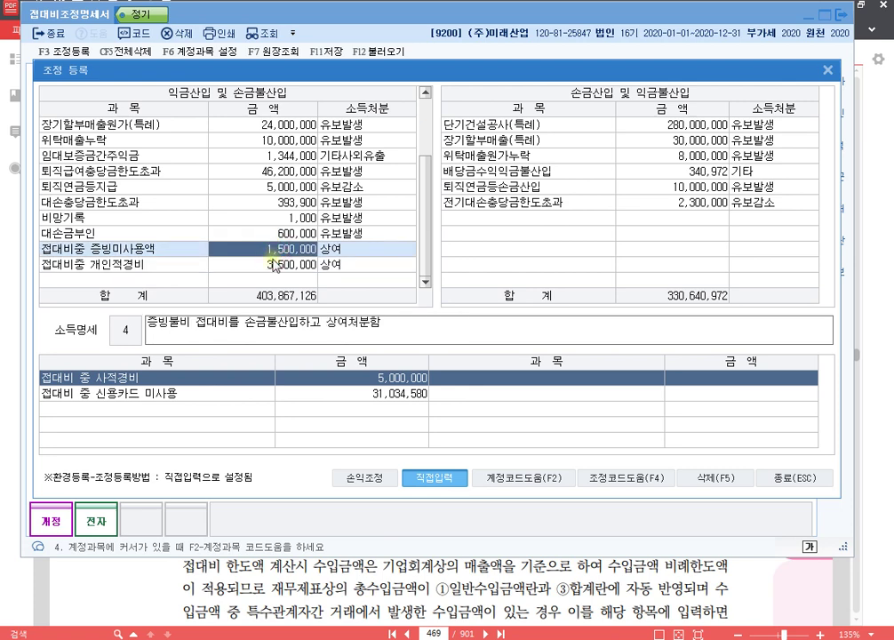
left_click(260, 264)
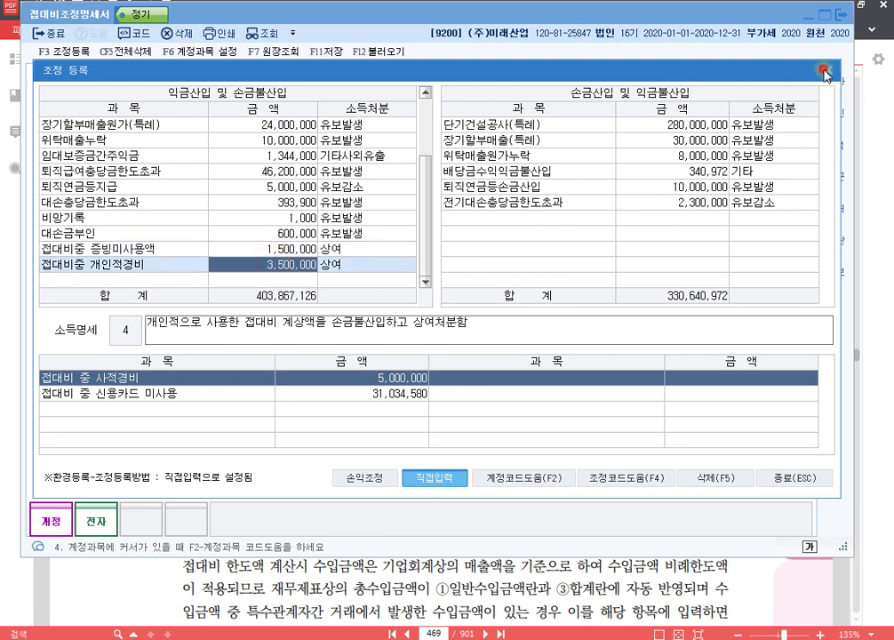
left_click(828, 71)
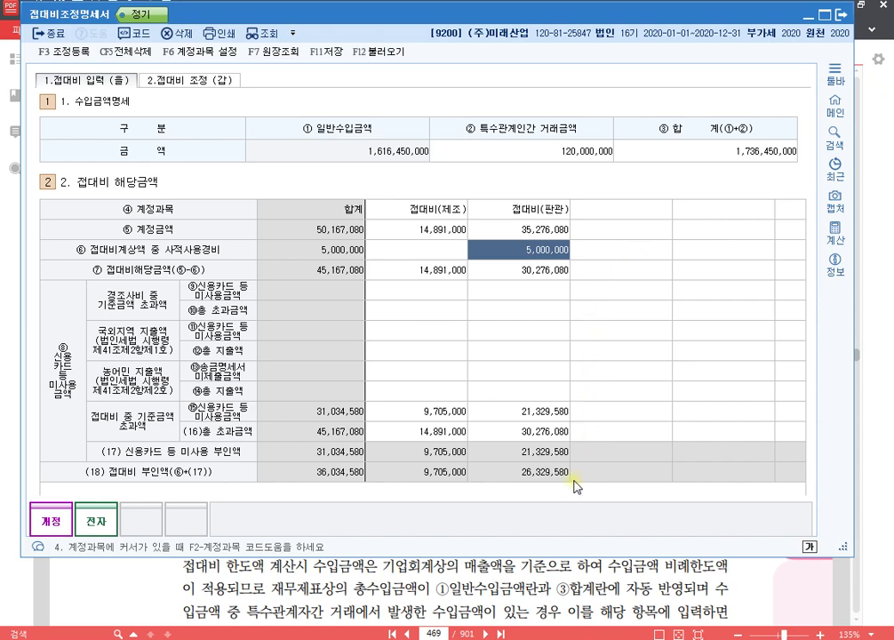
Switch to the textbook in 알PDF and underline ₩4,000,000과 and 제품을 거래처에 선물 in the 광고선전비 계정 note.
left_click(588, 564)
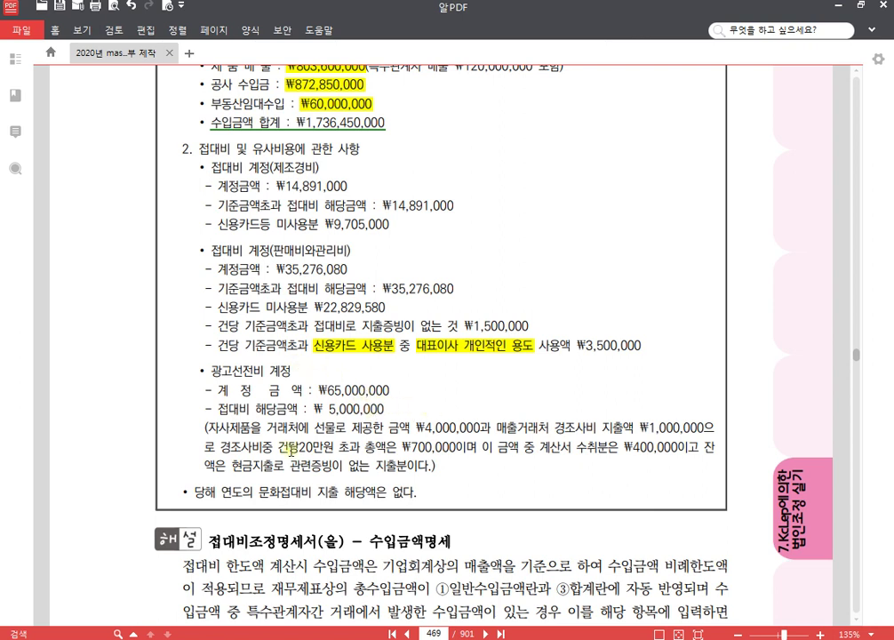
left_click(424, 428)
double_click(424, 427)
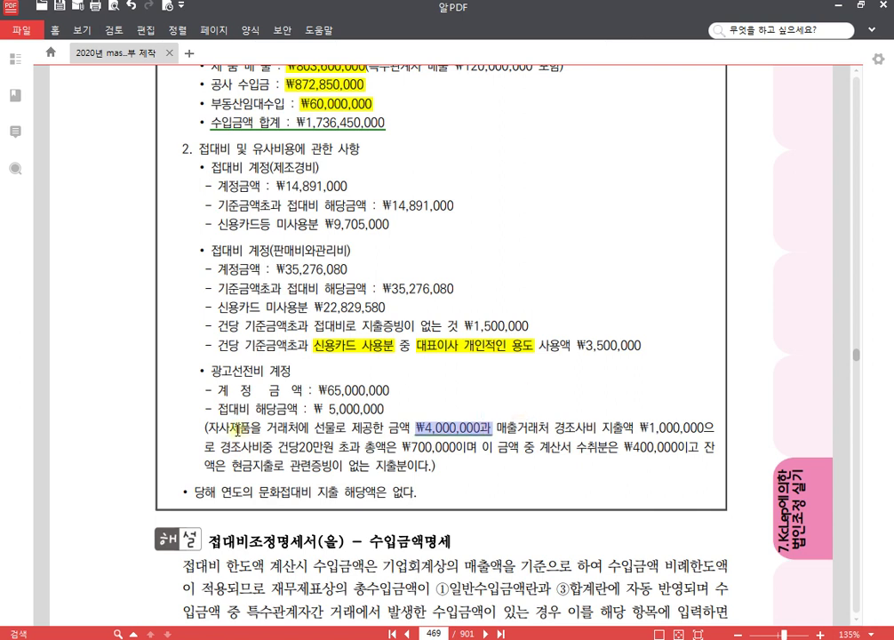
left_click_drag(229, 427, 339, 429)
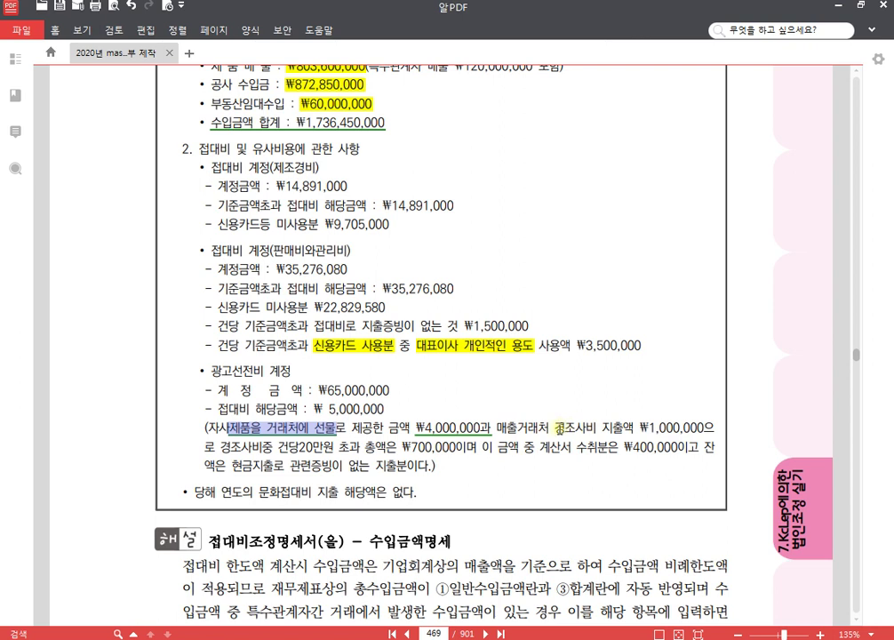
Highlight 경조사비 지출액 ₩1,000,000 and the 700,000 총액 in the 광고선전비 계정 note.
left_click_drag(559, 428, 704, 429)
left_click(712, 406)
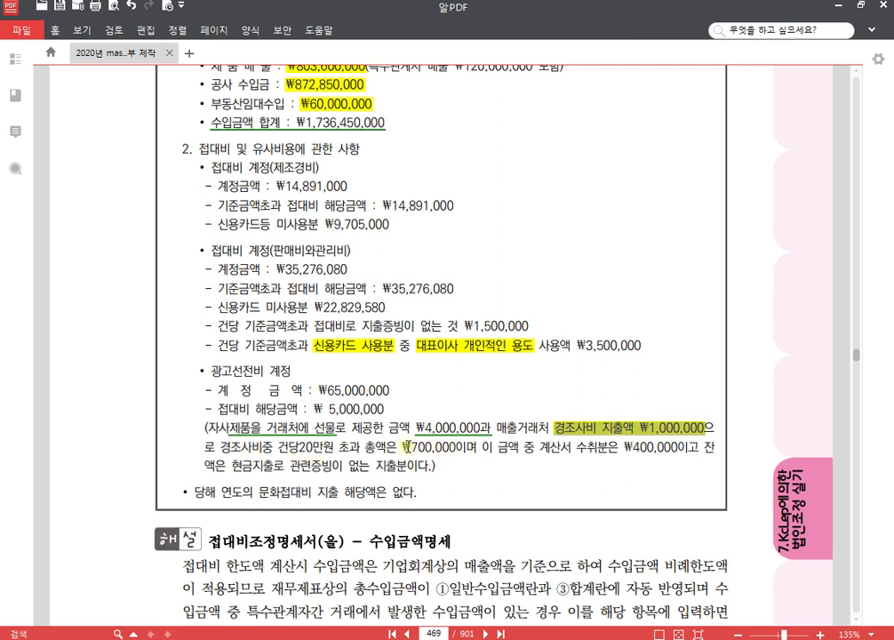
left_click_drag(405, 447, 456, 447)
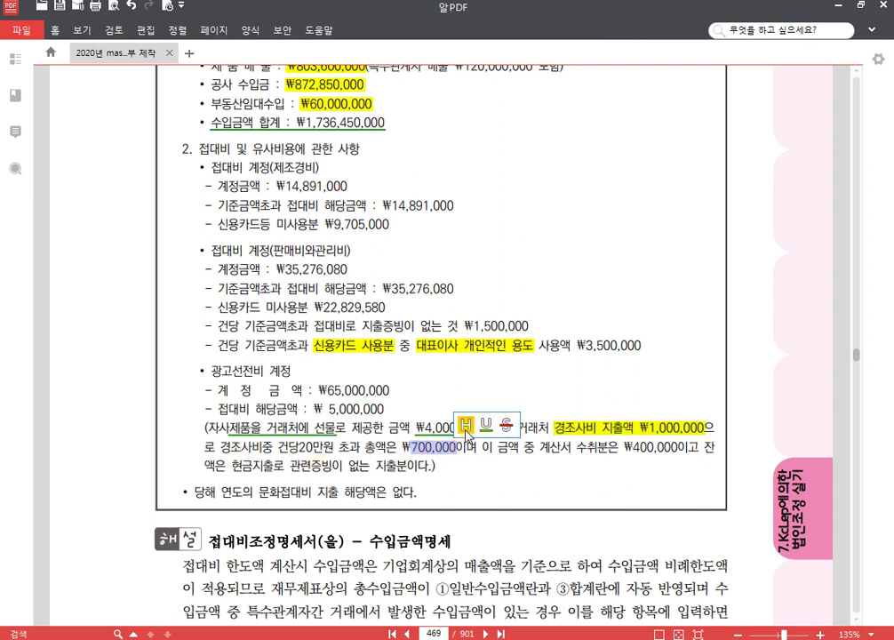
left_click(466, 425)
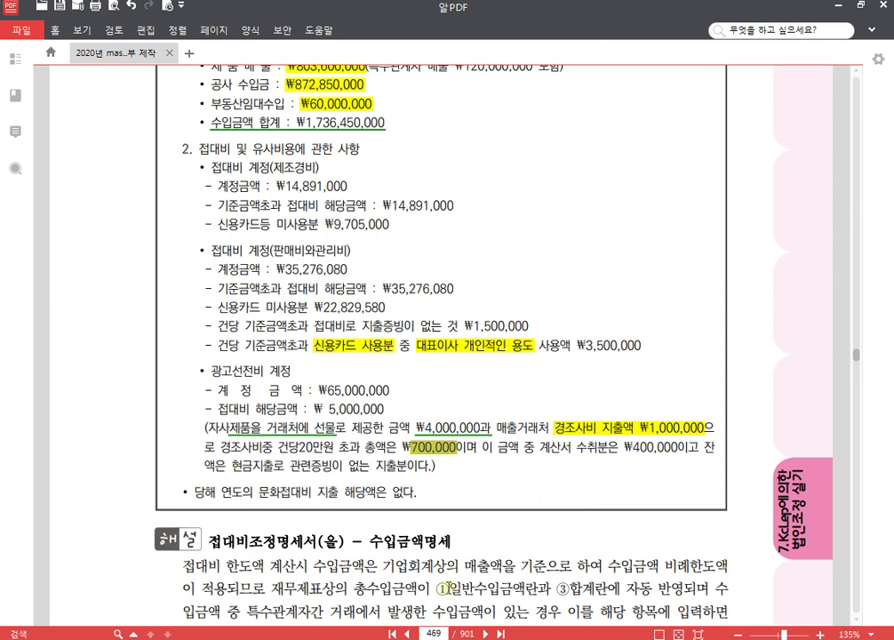
Switch back to KcLep and add 광고선전비 (0833, 판매관리비) as the account next to 접대비(판관) in 접대비 해당금액.
key("alt+Tab")
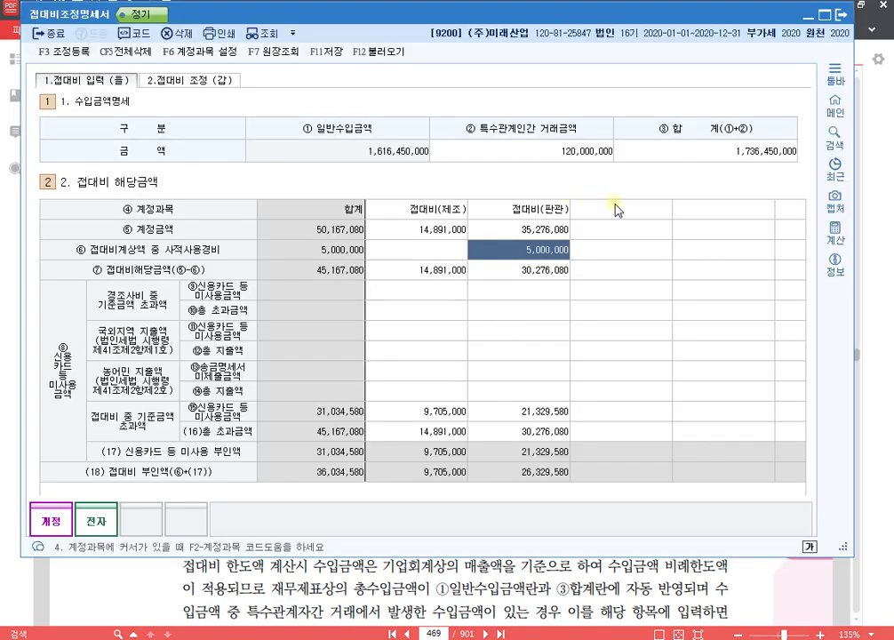
left_click(615, 209)
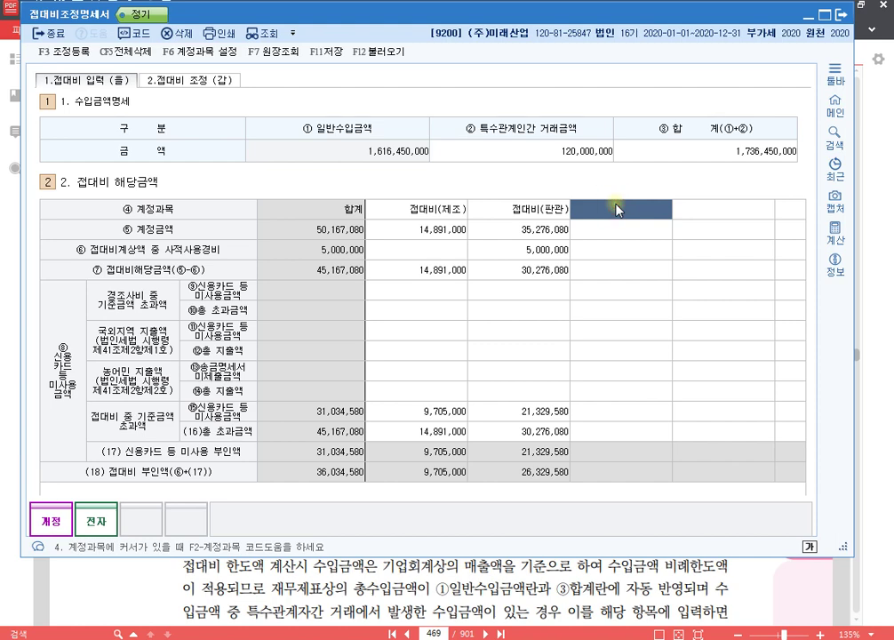
key("F2")
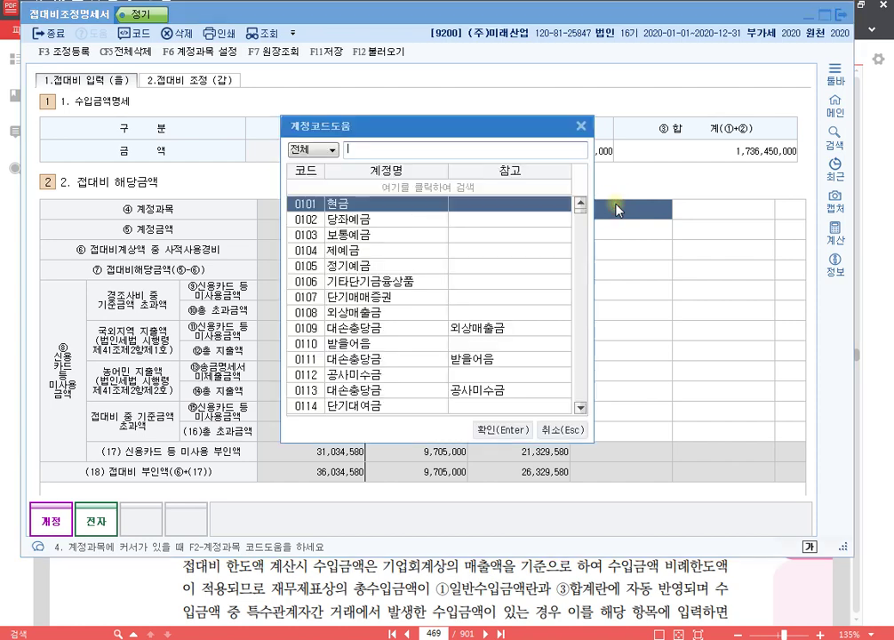
type("광고")
key("Down")
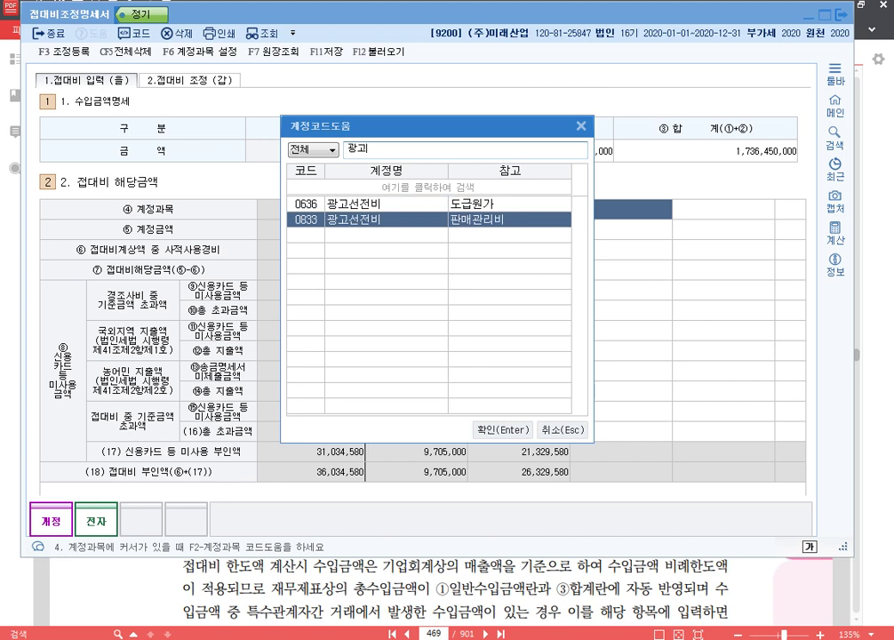
key("Return")
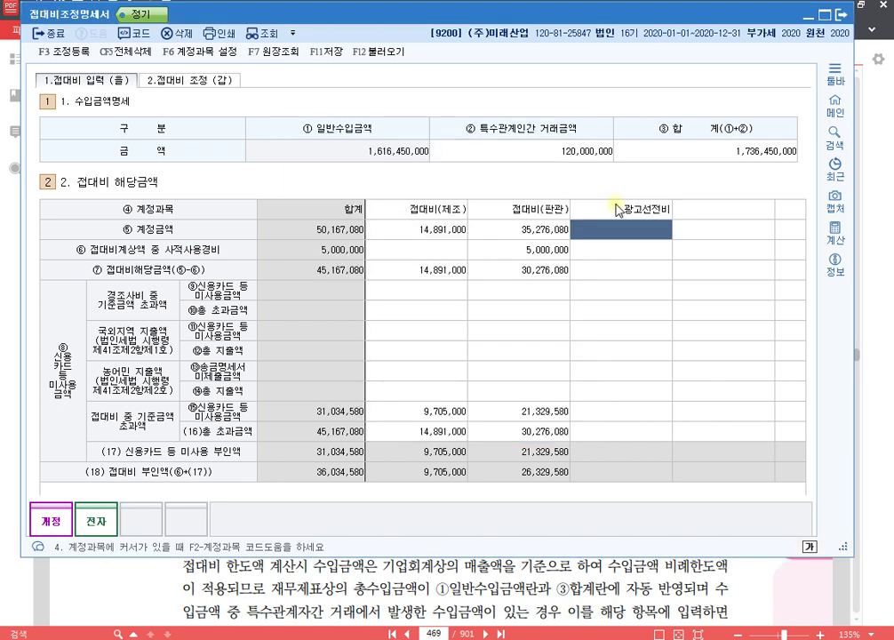
Set 광고선전비's ⑤ 계정금액 to 65,000,000 and its ⑦ 접대비해당금액 to 5,000,000.
type("65000000")
key("Return")
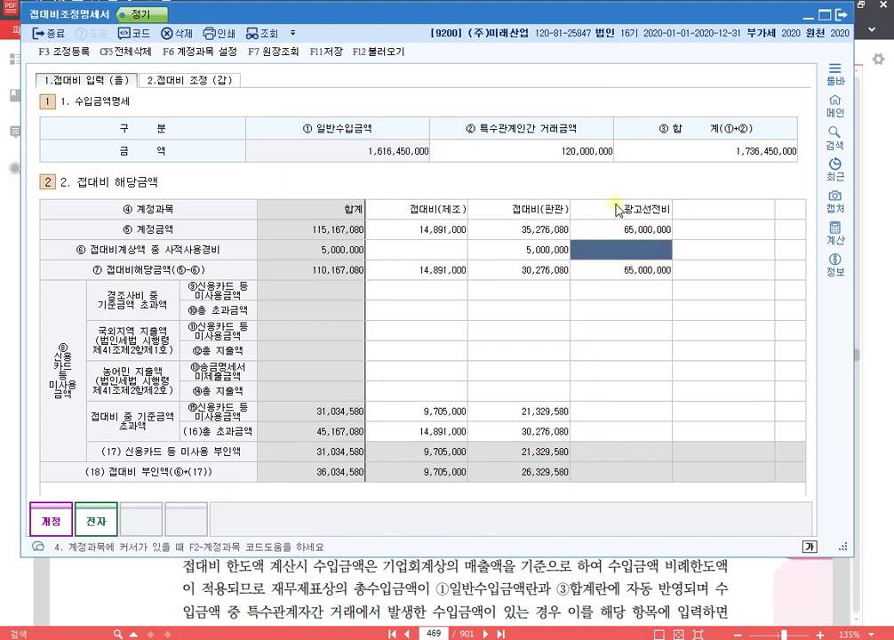
key("Return")
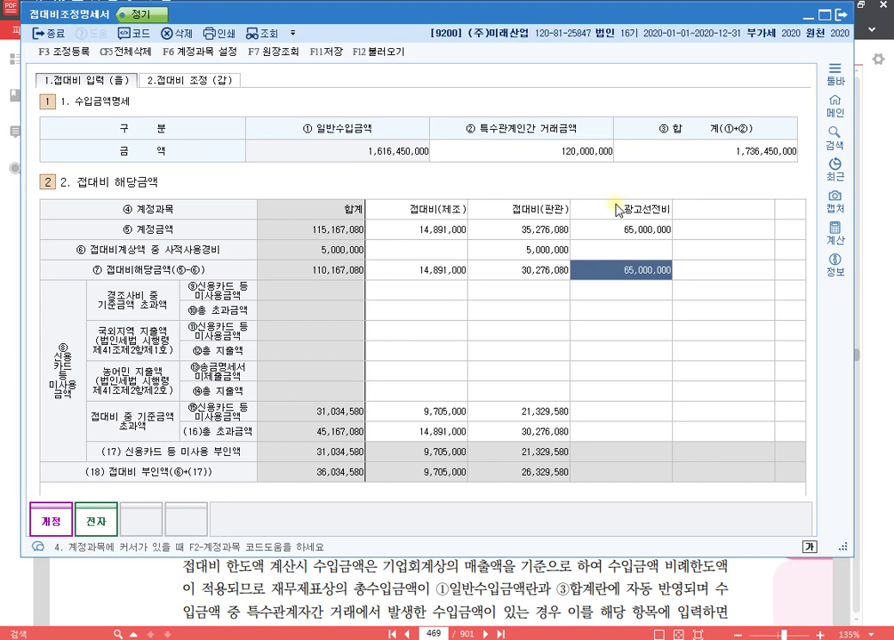
type("5000000")
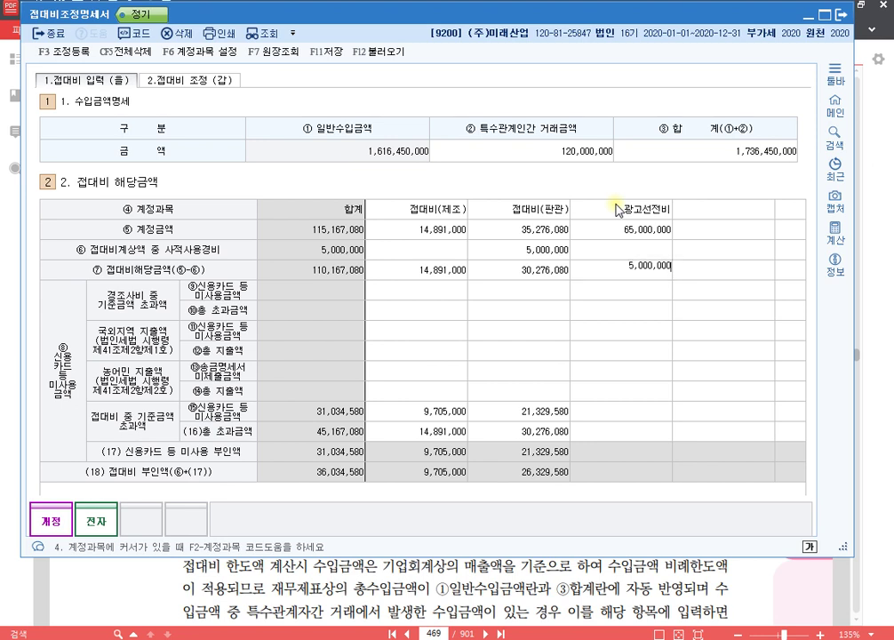
key("Return")
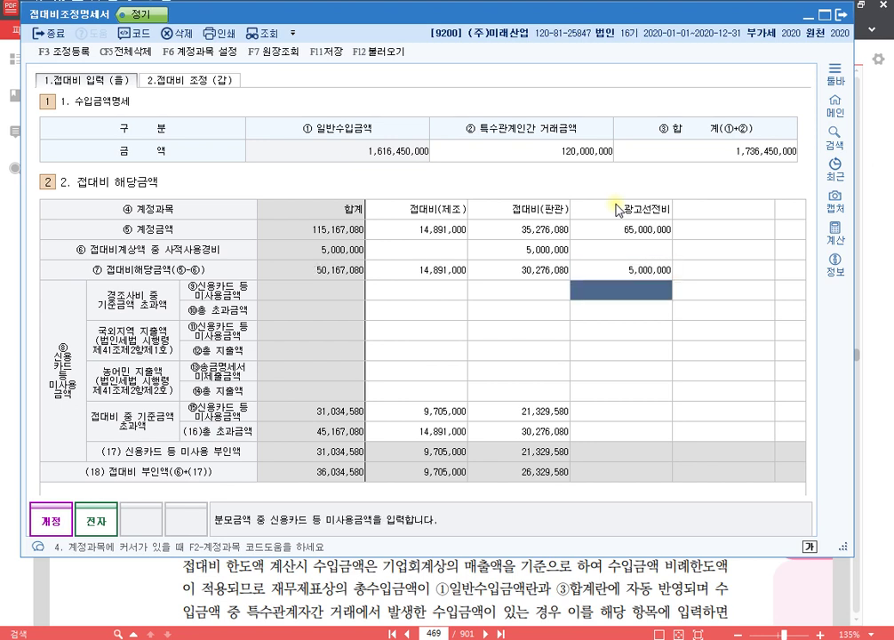
left_click(624, 229)
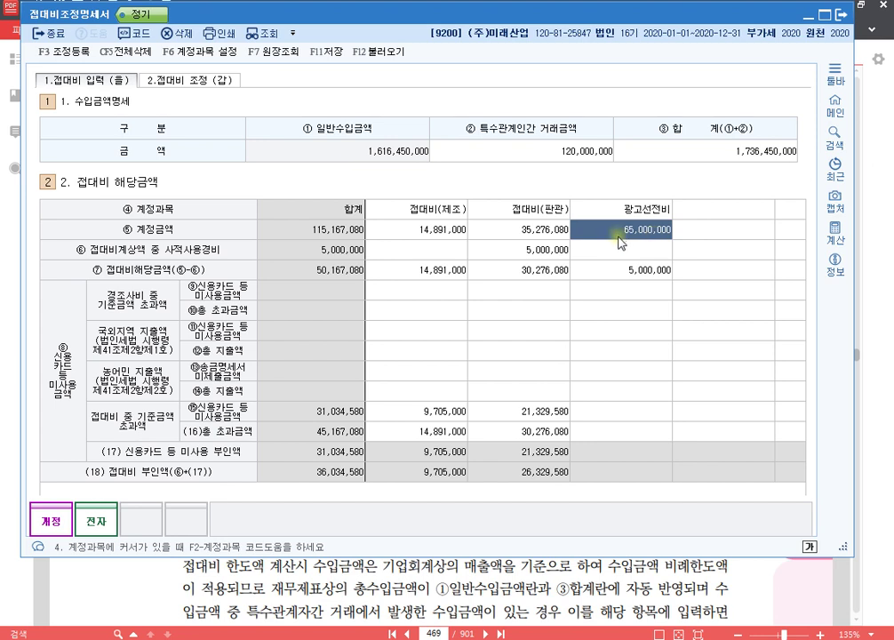
left_click(660, 272)
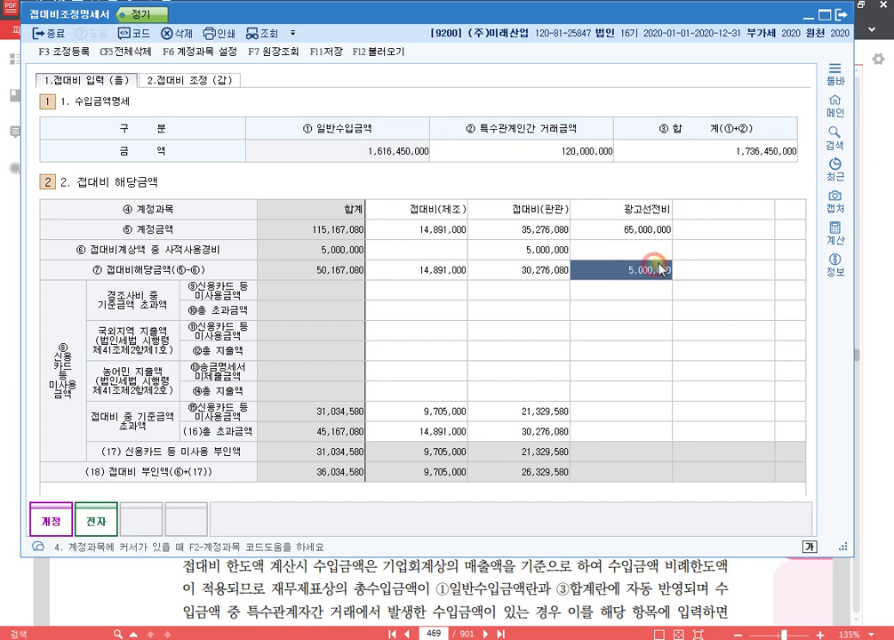
For 경조사비 중 기준금액 초과액 under 광고선전비, set ⑩ 총 초과금액 to 700,000 and ⑨ 신용카드 등 미사용금액 to 300,000.
left_click(646, 312)
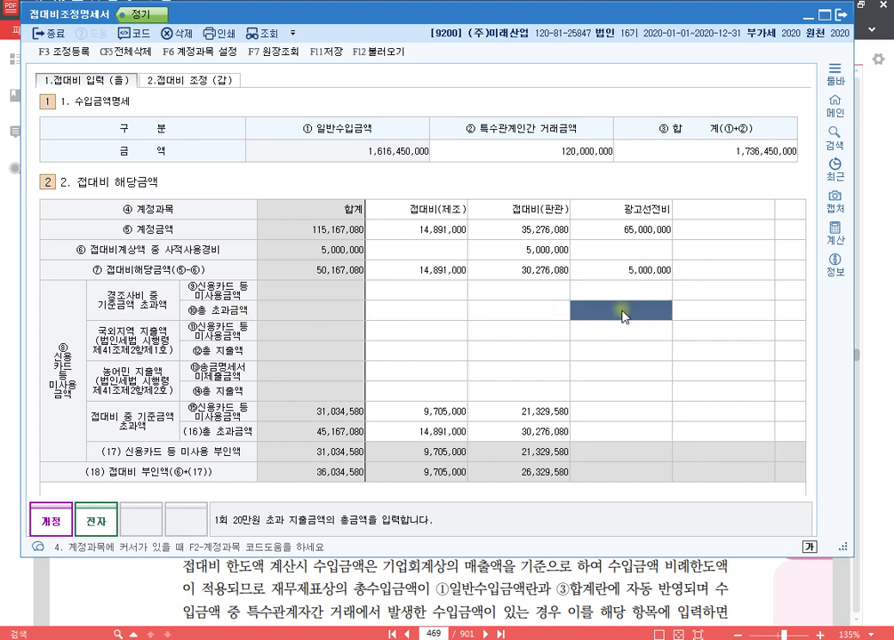
type("700")
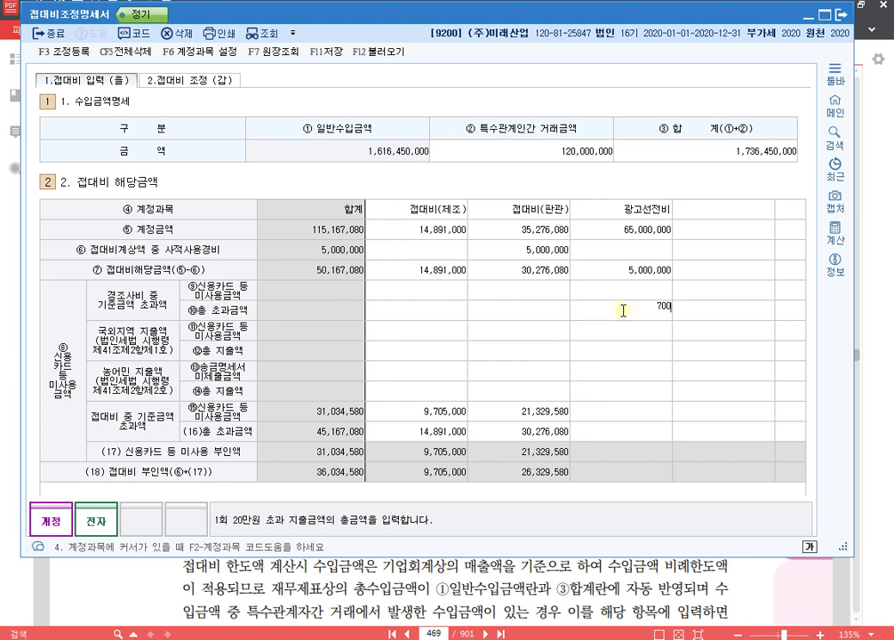
type(",000")
key("Return")
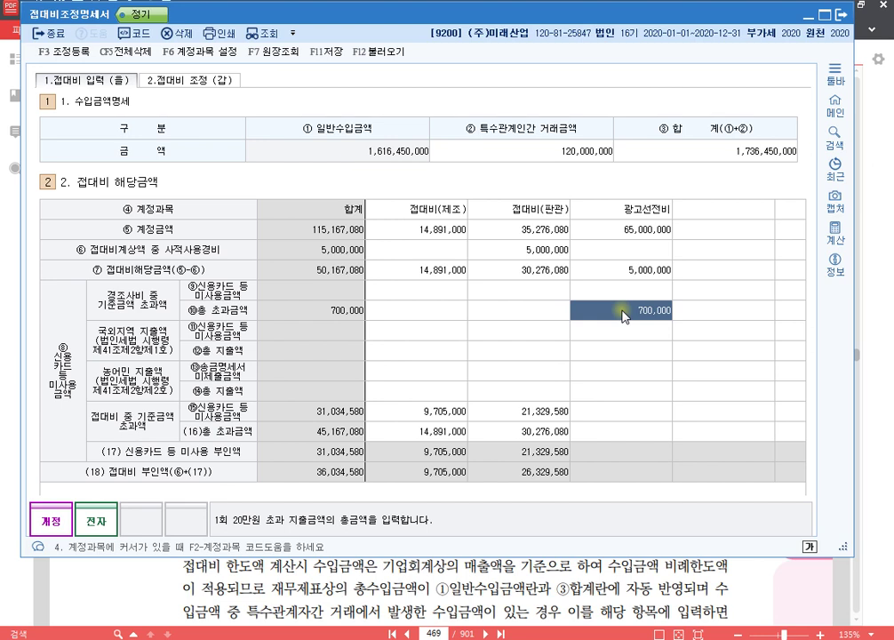
key("Up")
type("3")
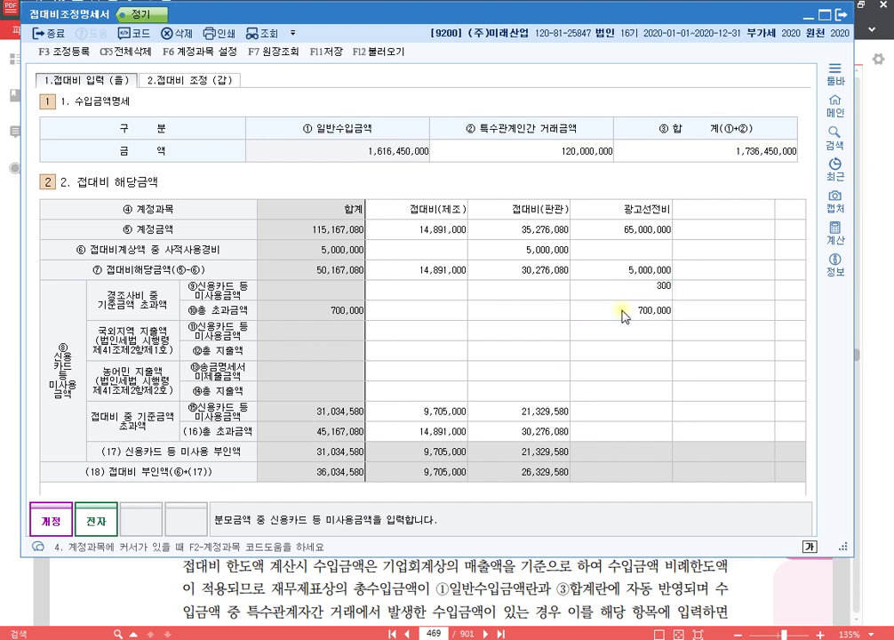
key("Return")
key("Up")
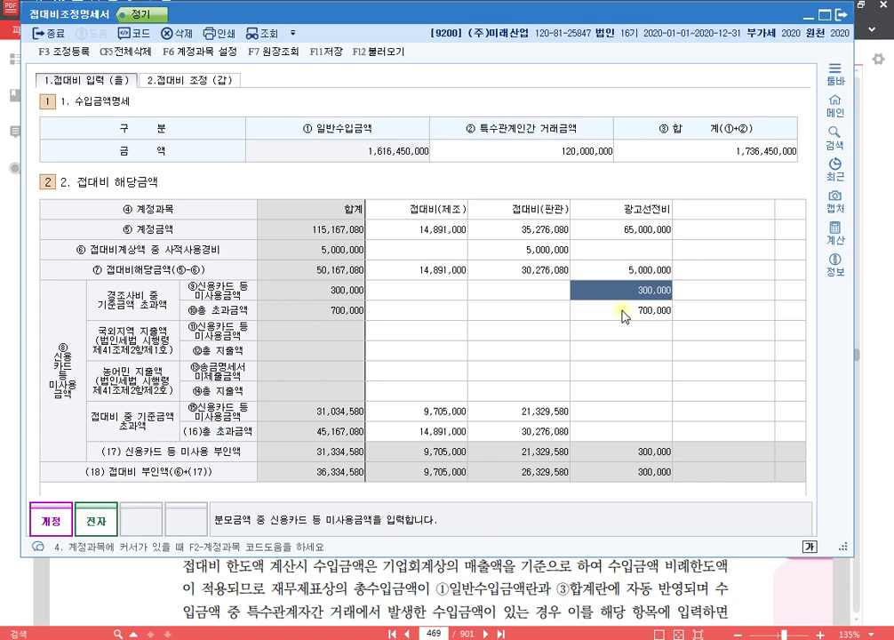
Check the 접대비 조정 (갑) calculation and the 접대비 중 신용카드 미사용 reference amount in 조정 등록, and return to 접대비 입력 (을).
left_click(196, 79)
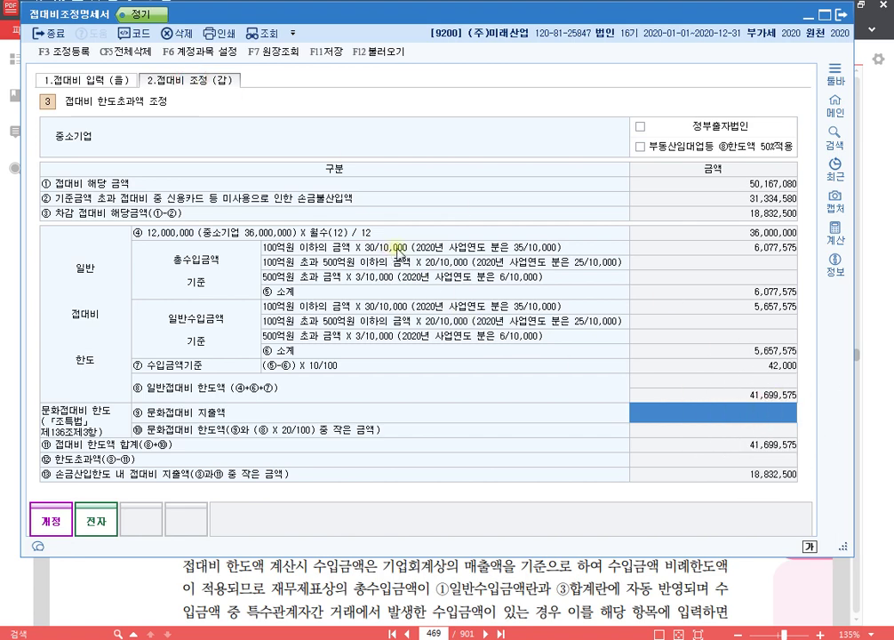
left_click(105, 80)
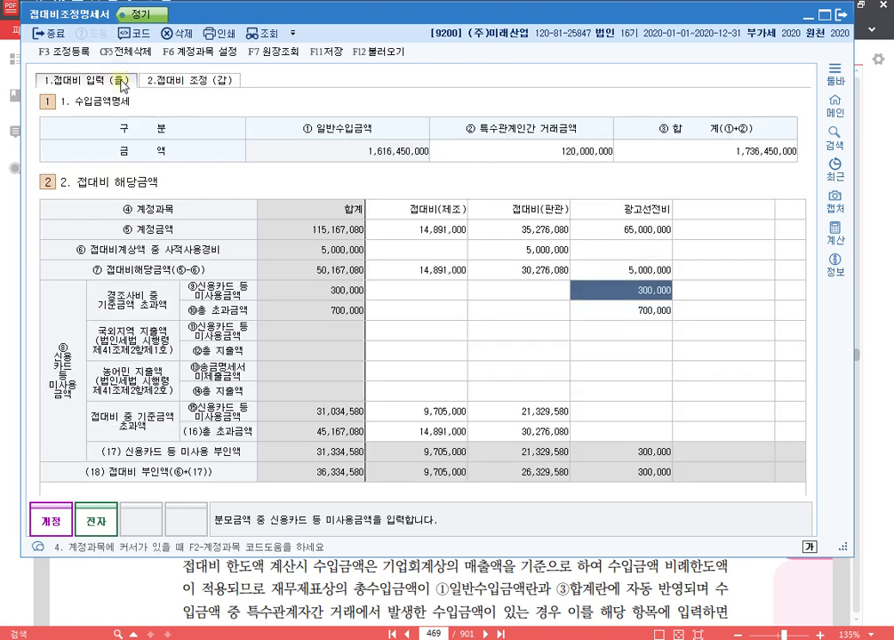
key("F3")
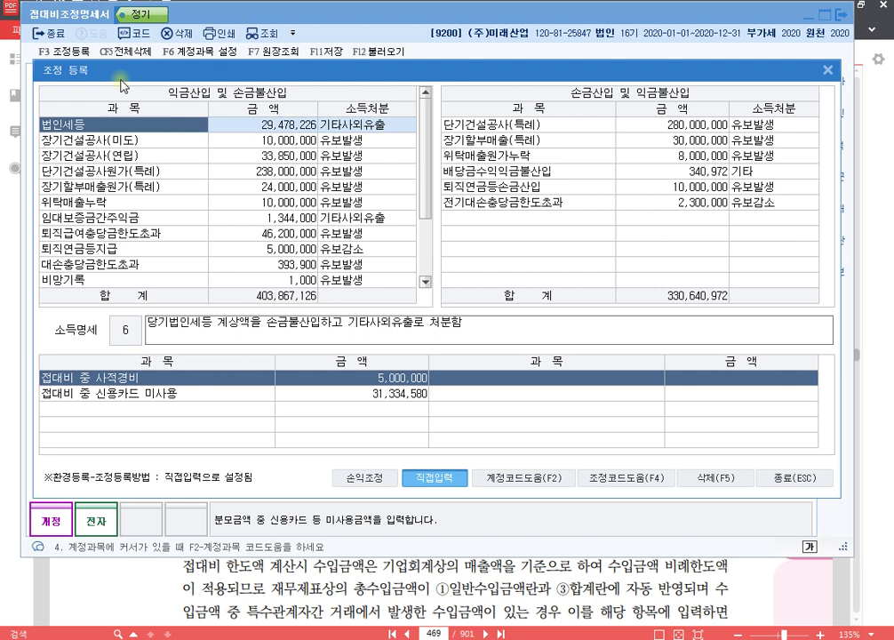
left_click(780, 488)
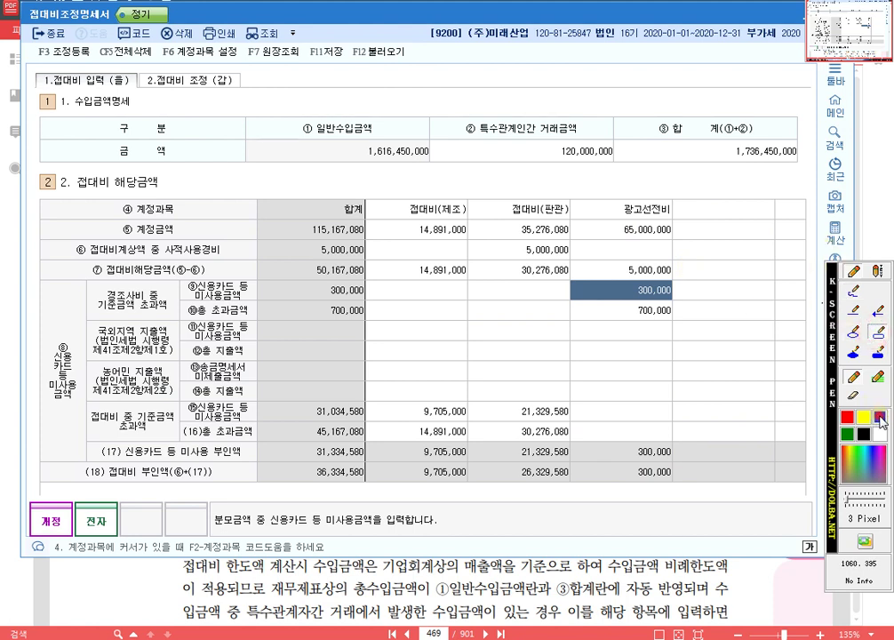
Box in blue 광고선전비's row ⑨ amount, both 접대비 accounts' row ⑮ amounts and the row (17) 합계, and clear the markings.
mouse_move(569, 278)
left_mouse_down()
mouse_move(623, 300)
mouse_move(680, 302)
left_mouse_up()
mouse_move(376, 401)
left_mouse_down()
mouse_move(414, 423)
mouse_move(573, 423)
left_mouse_up()
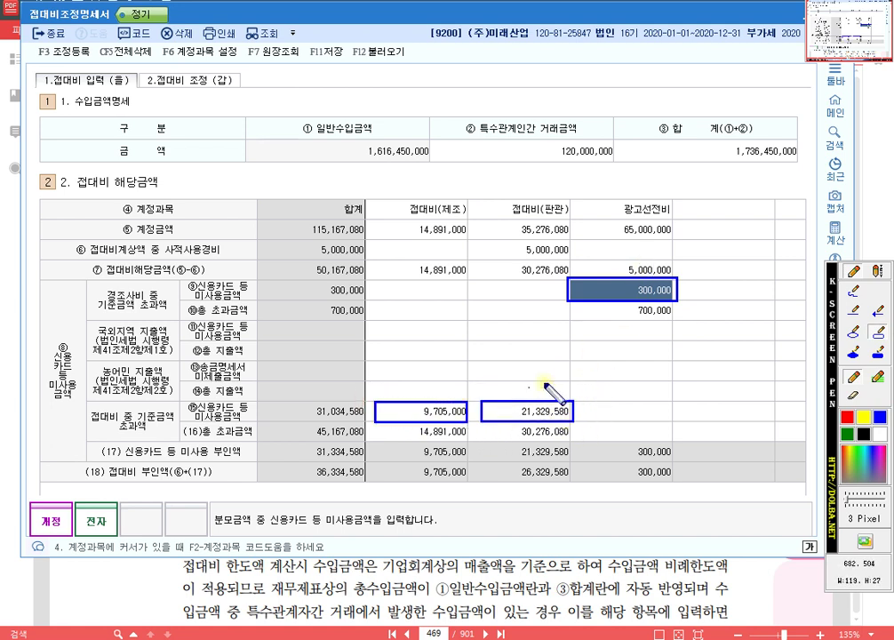
left_click_drag(306, 442, 365, 461)
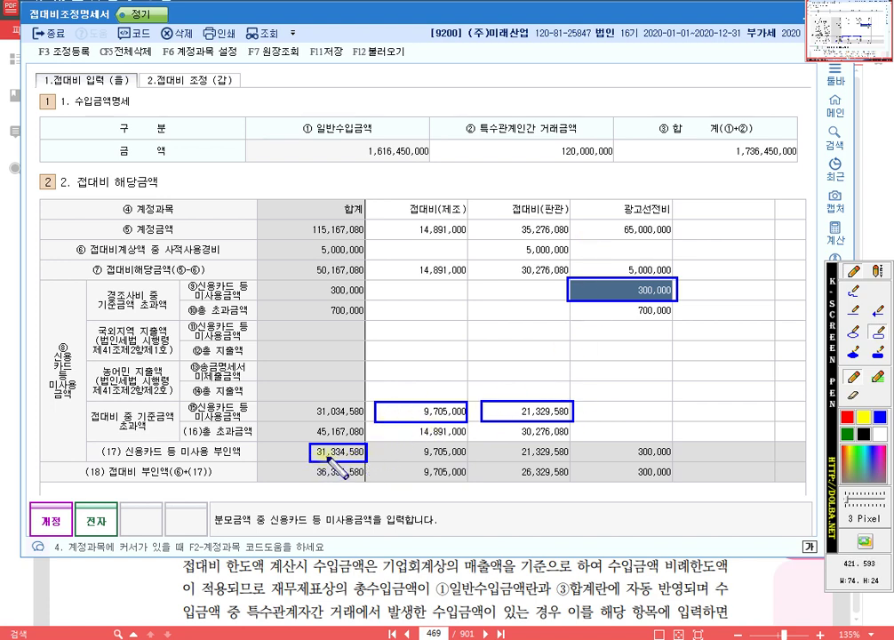
key("Escape")
In 조정 등록, add the adjustment item 신용카드등미사용액 on the first empty row of 익금산입 및 손금불산입.
key("F3")
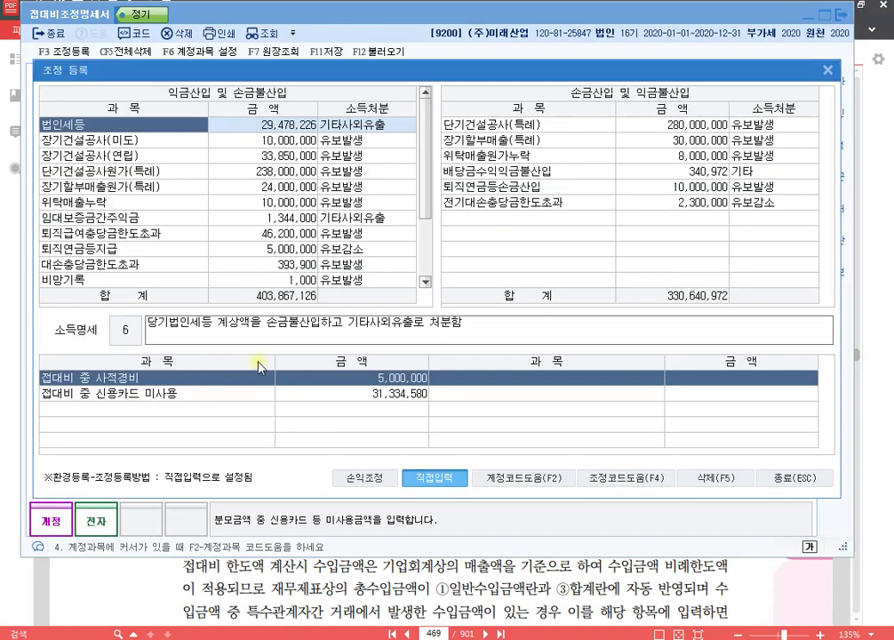
left_click(259, 393)
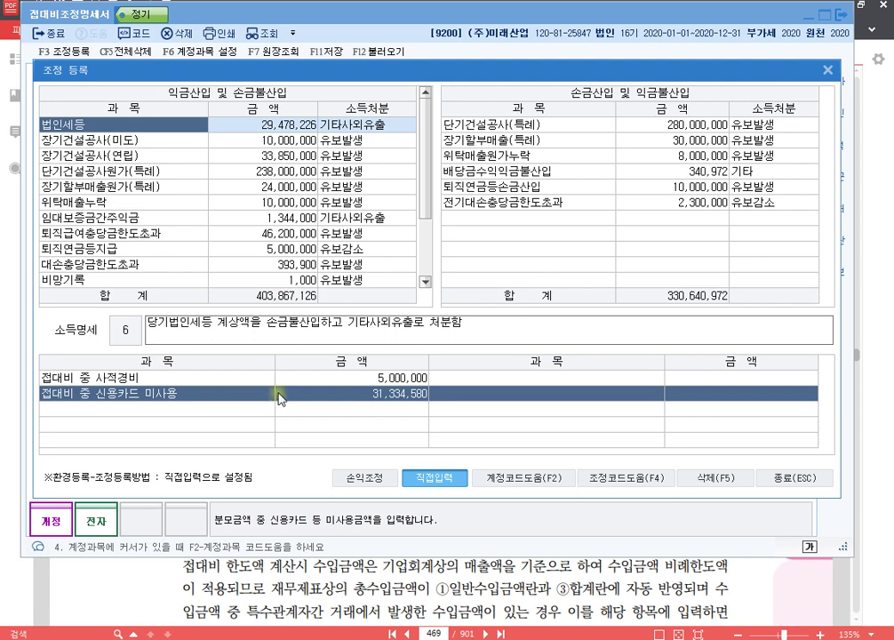
left_click(162, 232)
scroll(139, 270, "down", 2)
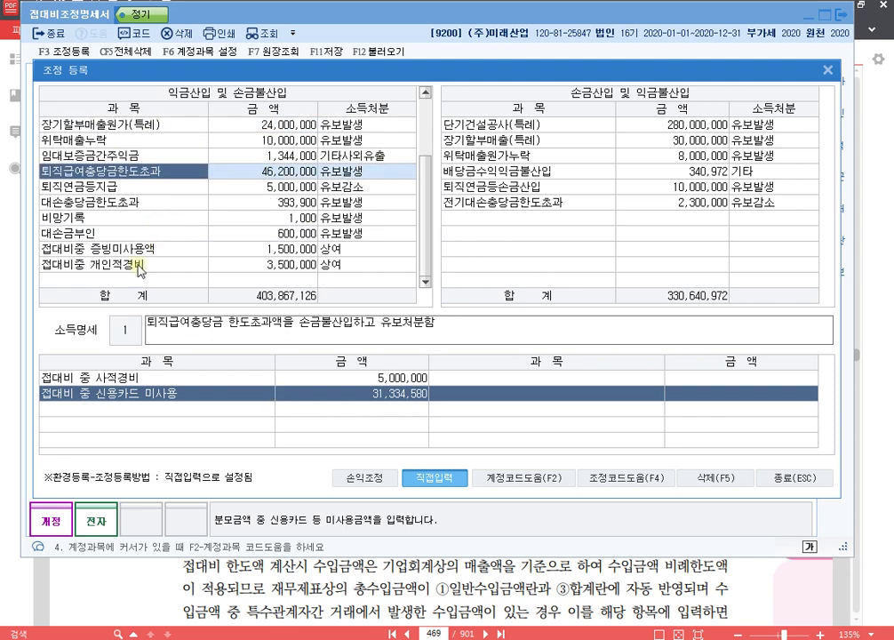
left_click(150, 281)
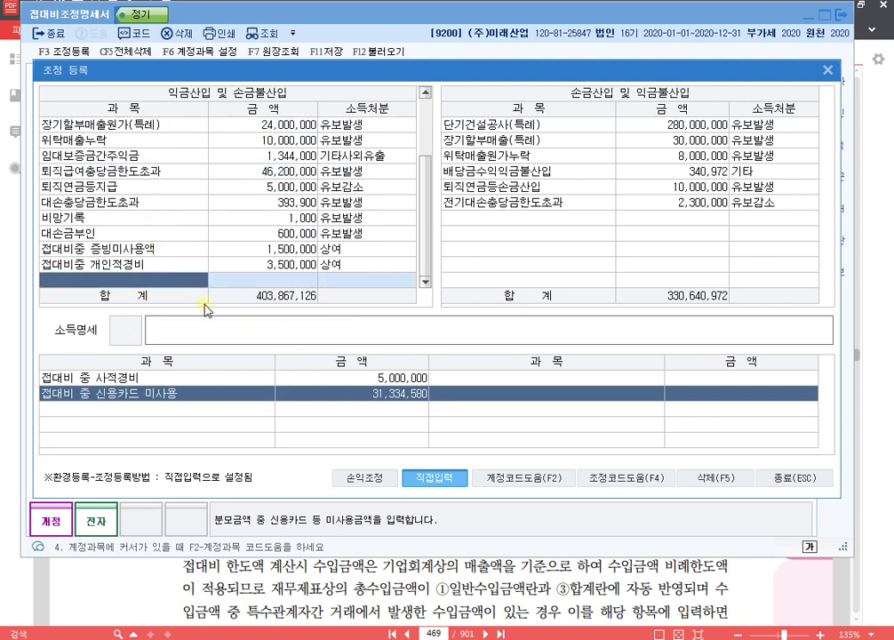
key("F2")
key("Down")
key("Down")
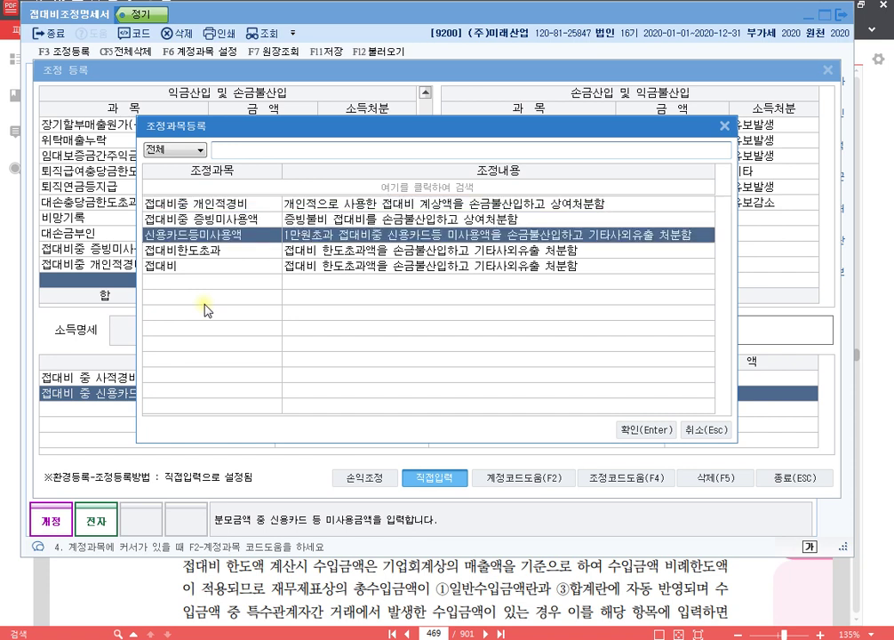
key("Return")
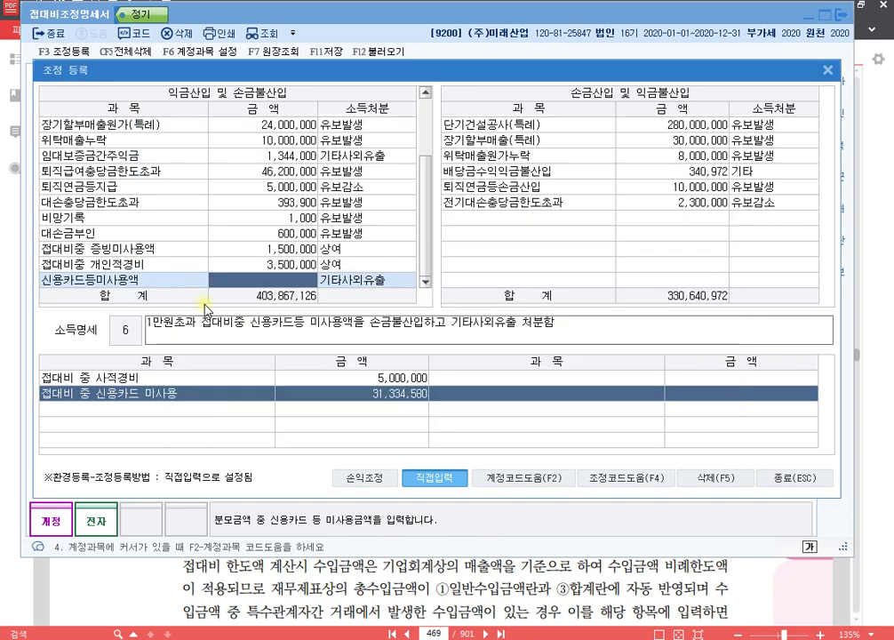
Set the amount of the 신용카드등미사용액 adjustment to 31,334,580 and check its 소득명세.
type("3")
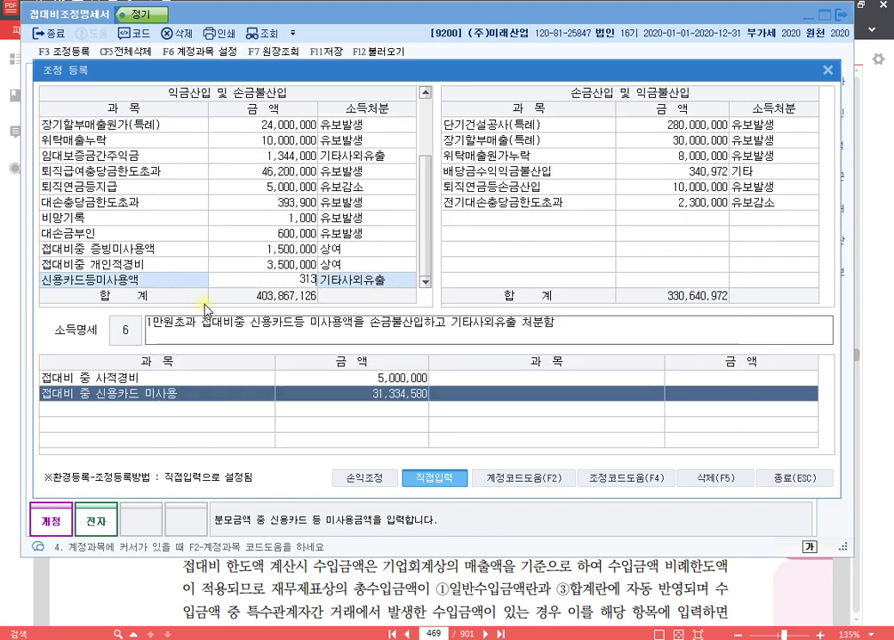
type("1,334,580")
key("Return")
key("Return")
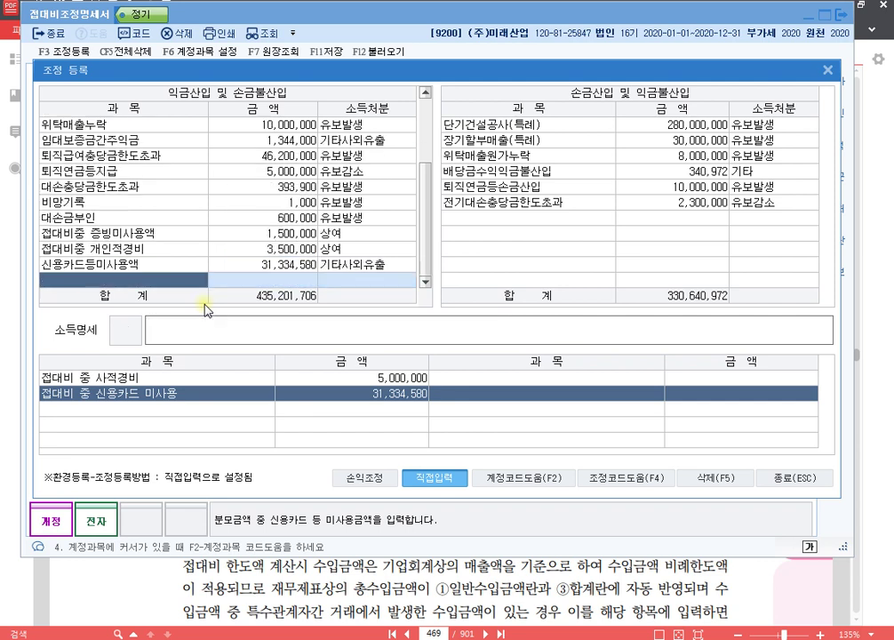
key("Up")
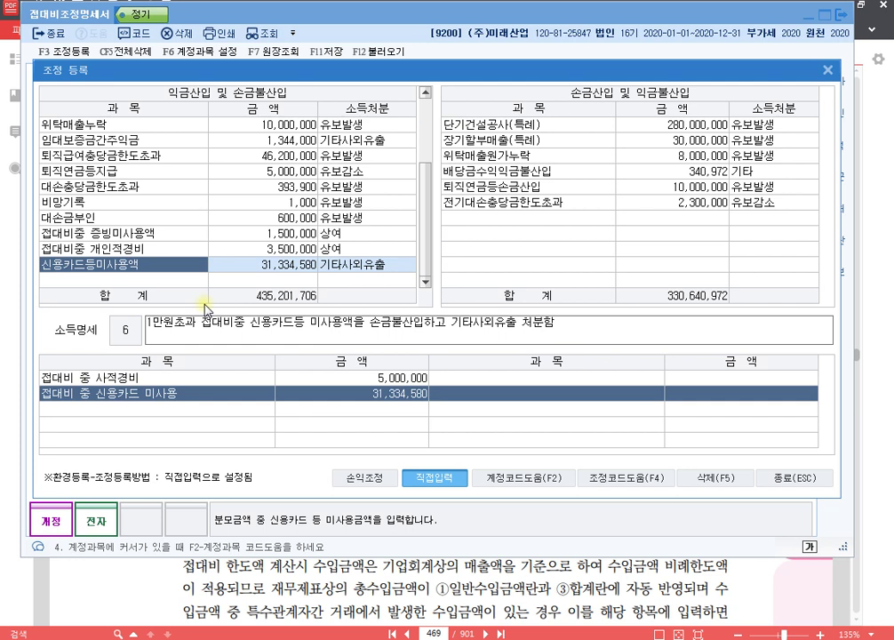
left_click(136, 418)
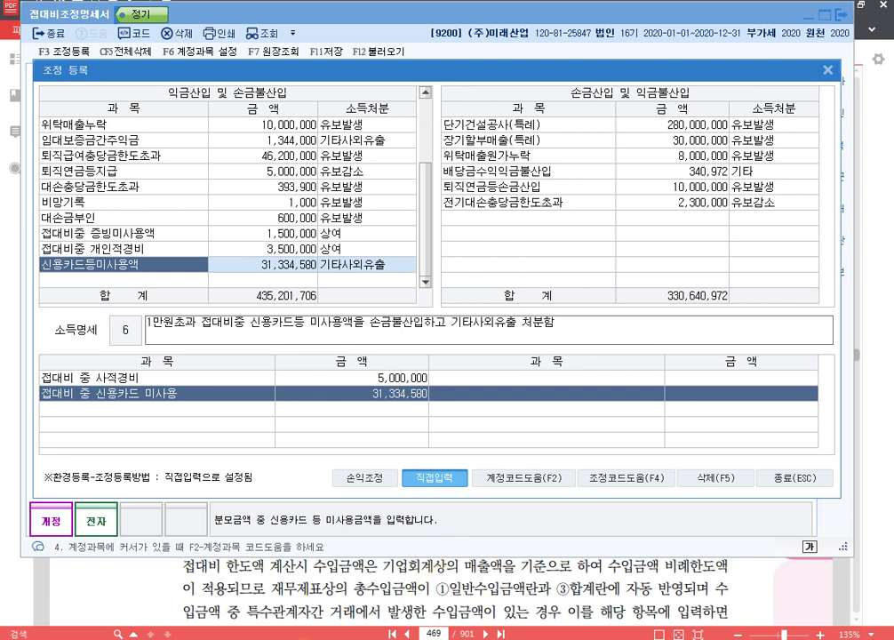
Leave 조정 등록 and close the 접대비조정명세서 form.
key("Escape")
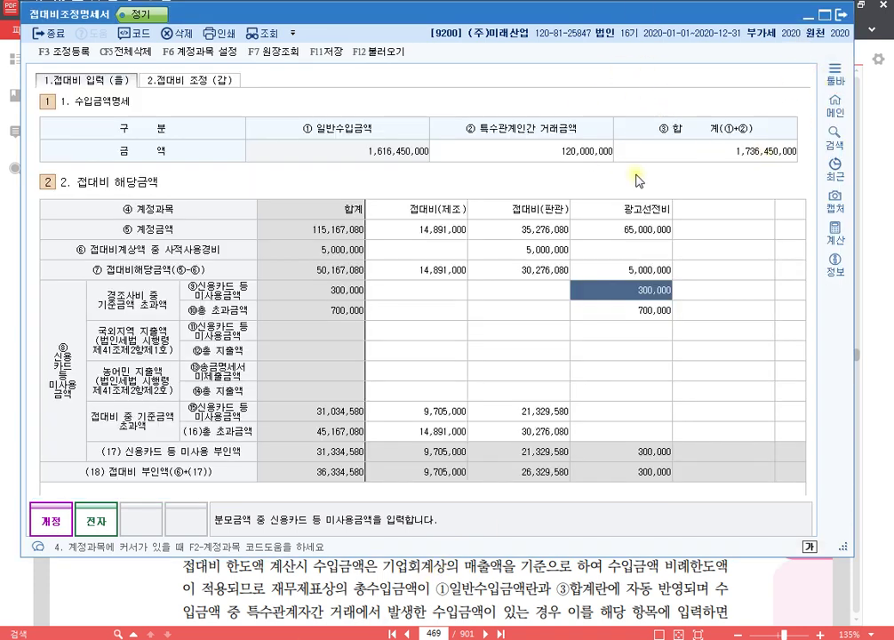
left_click(840, 14)
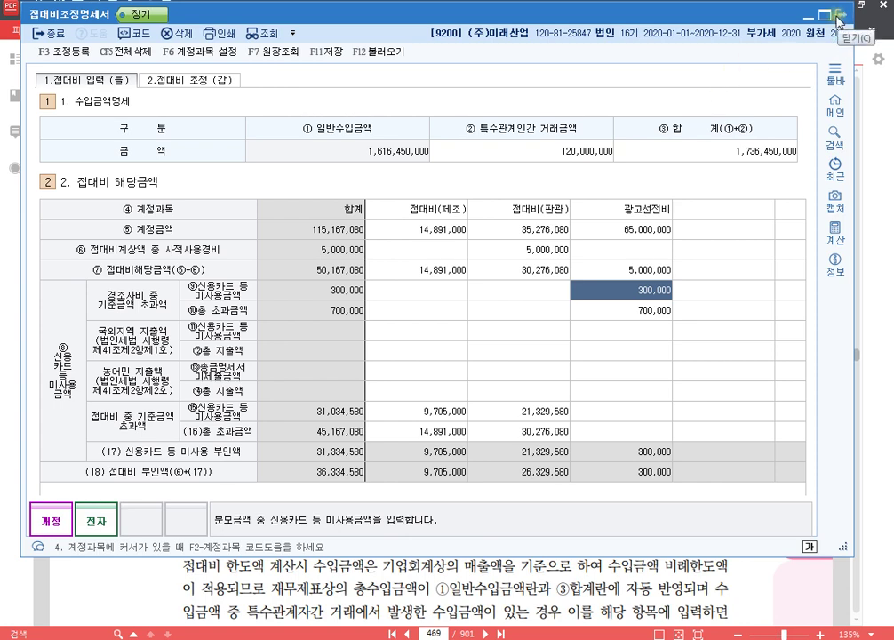
left_click(416, 316)
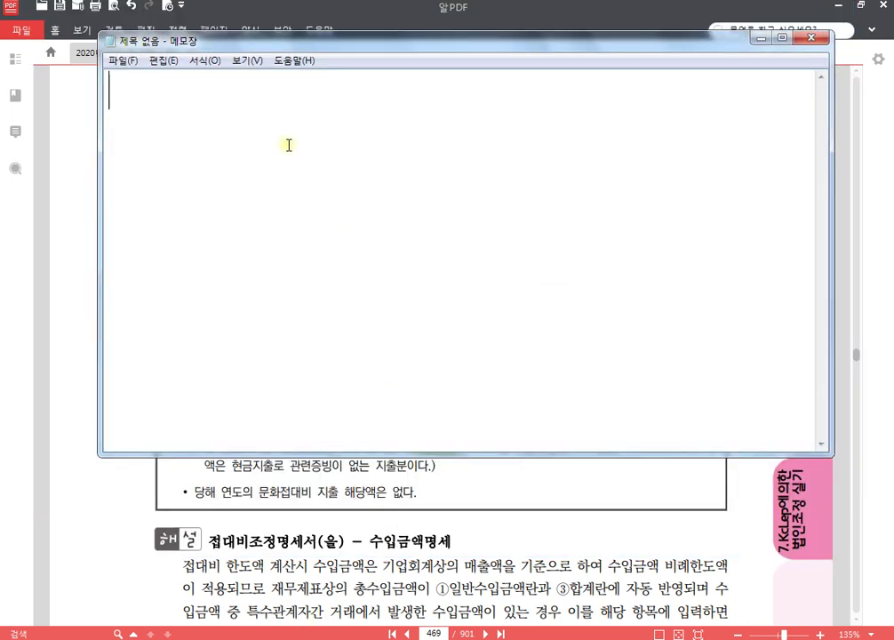
In Notepad (메모장), write 접대비조정명세서 on the first line and p.594 1276 on the second.
type("w")
key("BackSpace")
key("Hangul")
type("접대빕ㅈ")
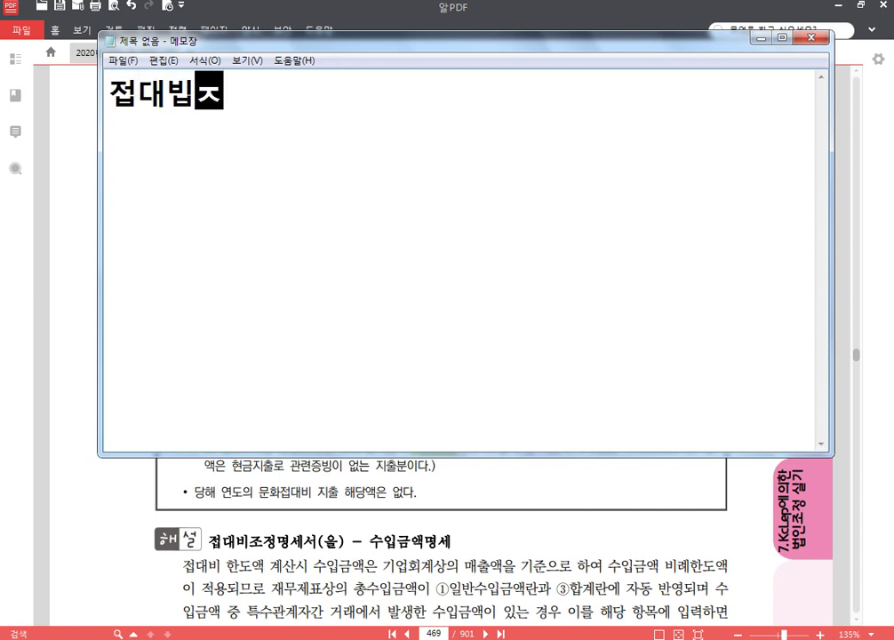
key("BackSpace")
key("BackSpace")
type("비조정")
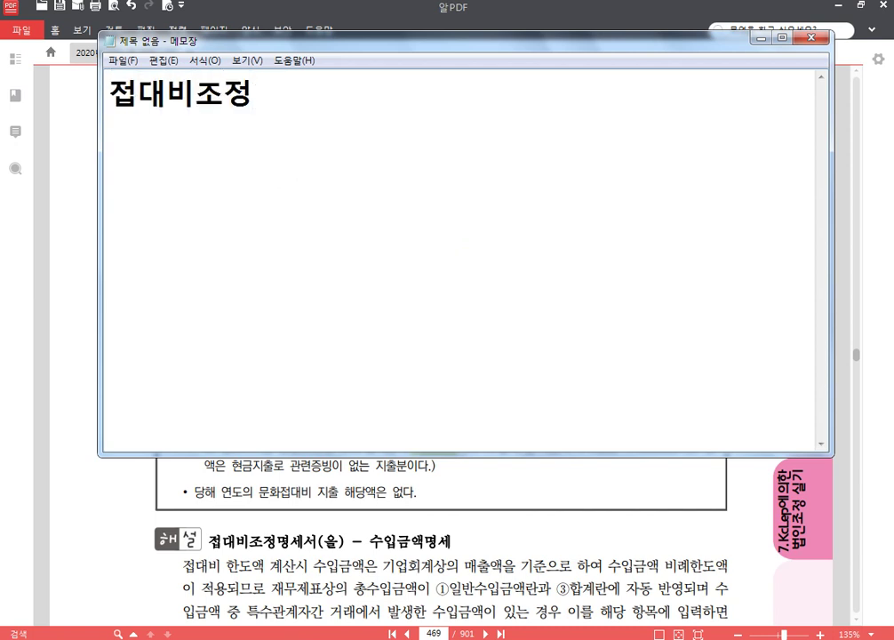
type("명세서")
key("Return")
type("p.")
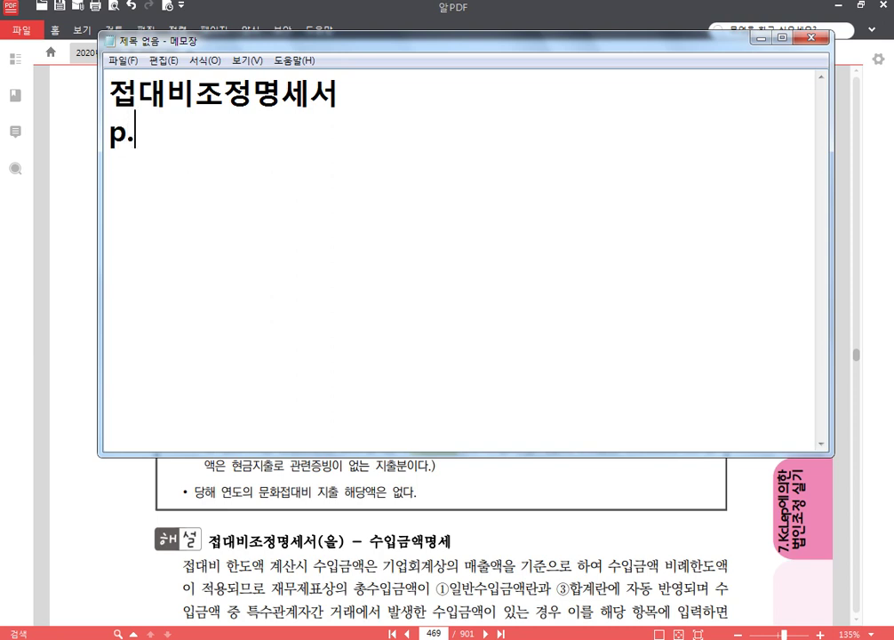
type("594")
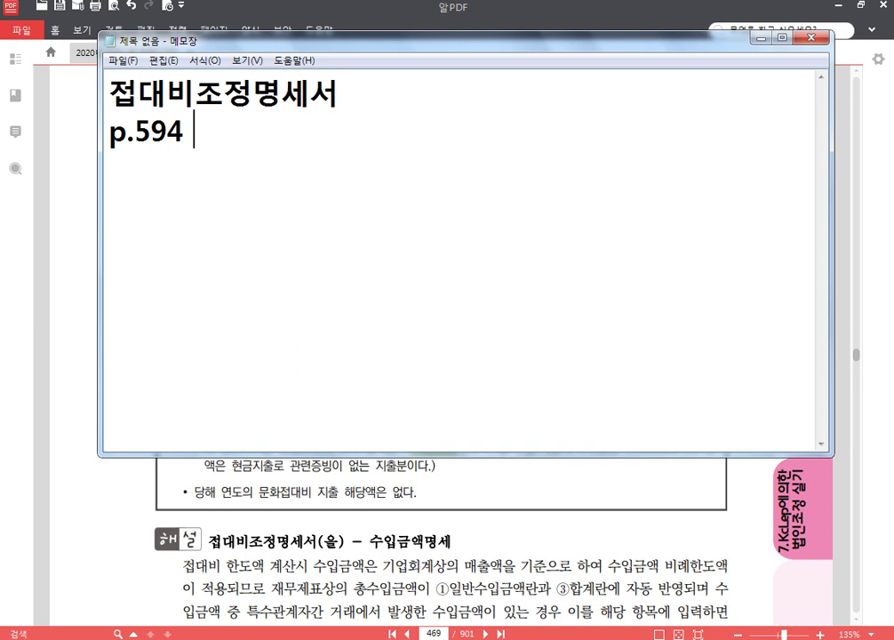
type("1276")
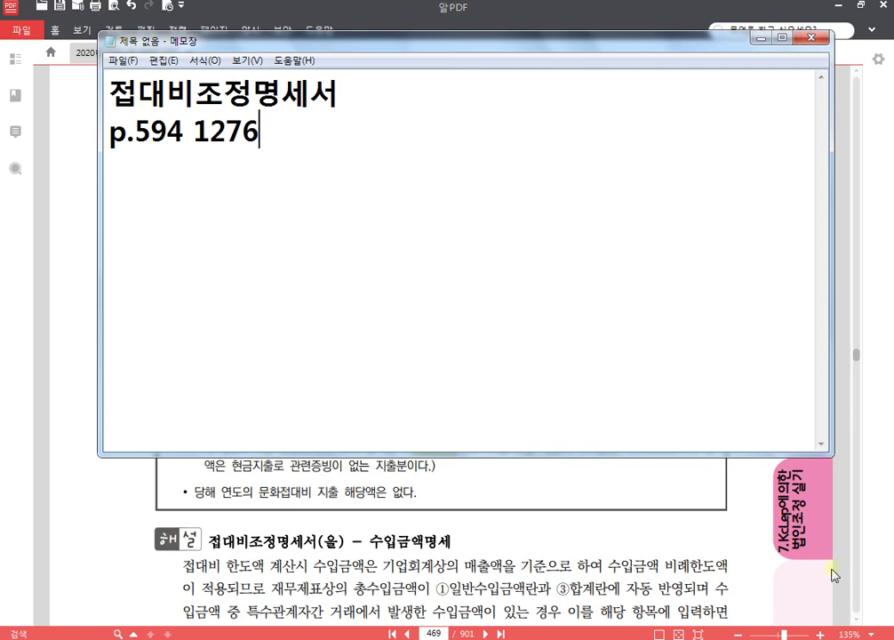
Go to page 594 of the textbook PDF and bring question [3] on 접대비조정명세서(갑)(을) into view.
left_click(432, 633)
type("594")
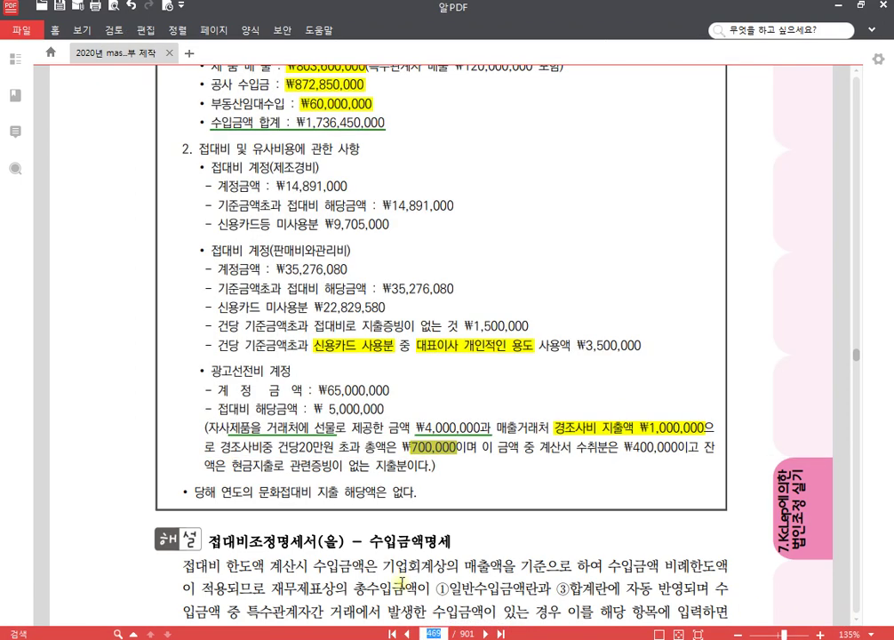
key("Return")
scroll(488, 544, "down", 4)
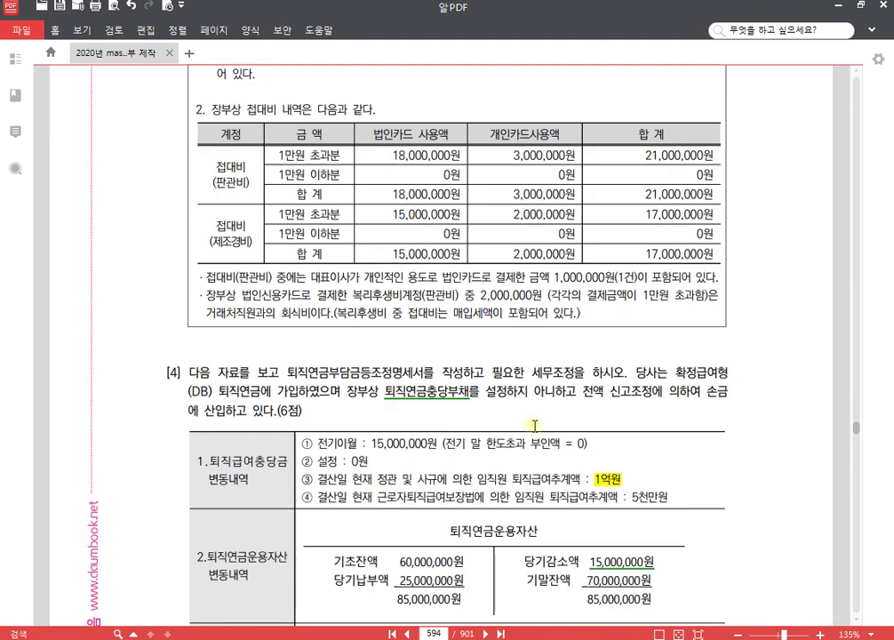
scroll(536, 432, "up", 3)
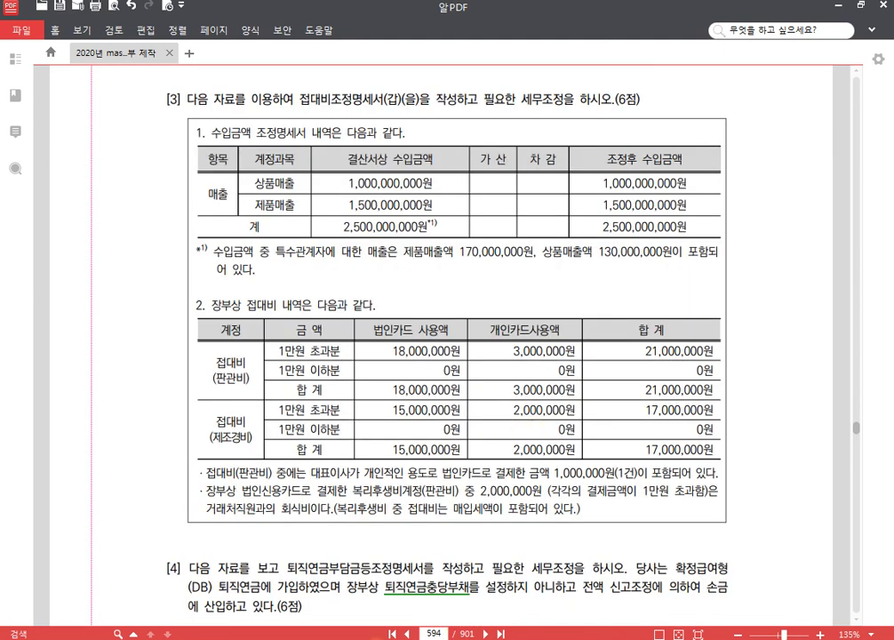
Switch to KcLep, change the working company to code 1276, and return to the textbook PDF.
key("alt+Tab")
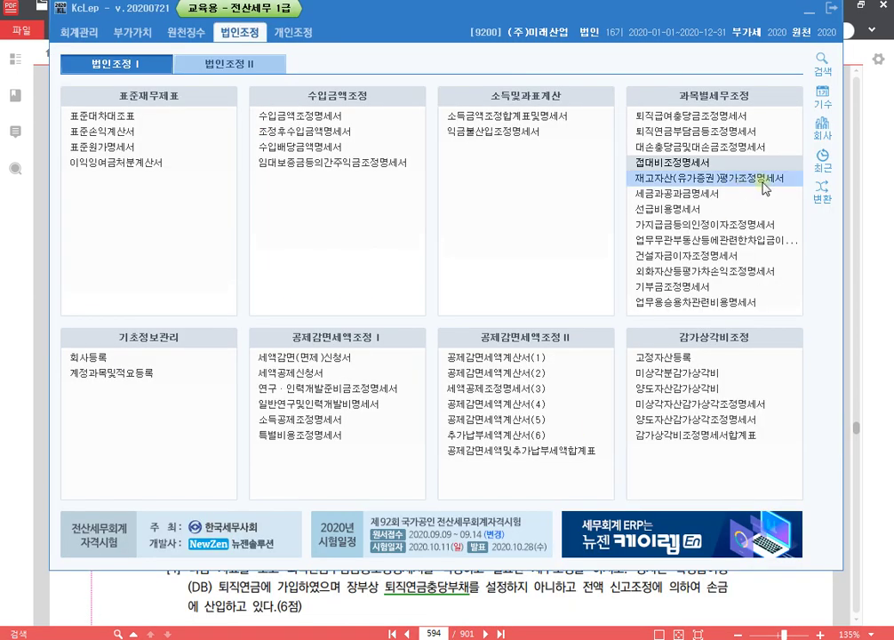
left_click(823, 128)
type("1276")
key("Return")
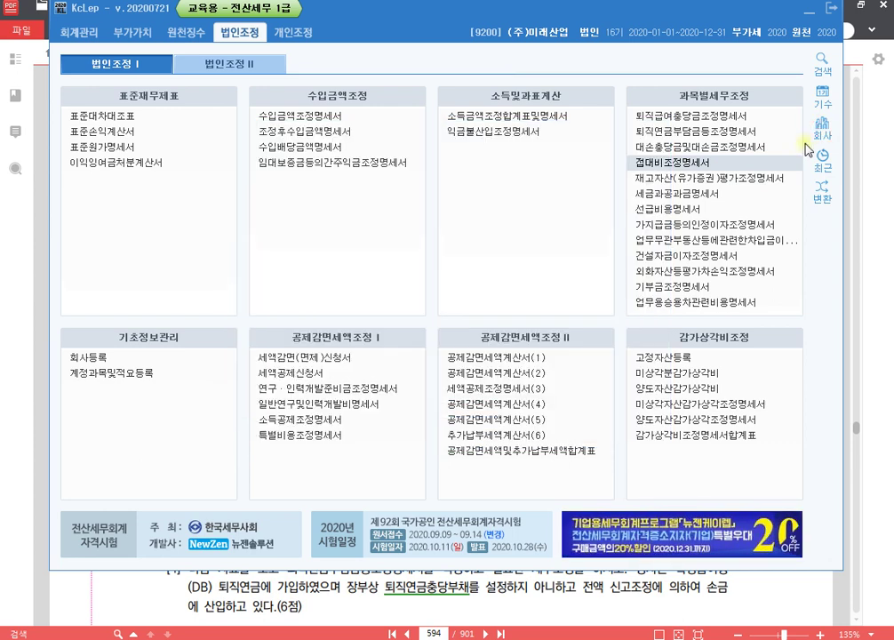
key("alt+Tab")
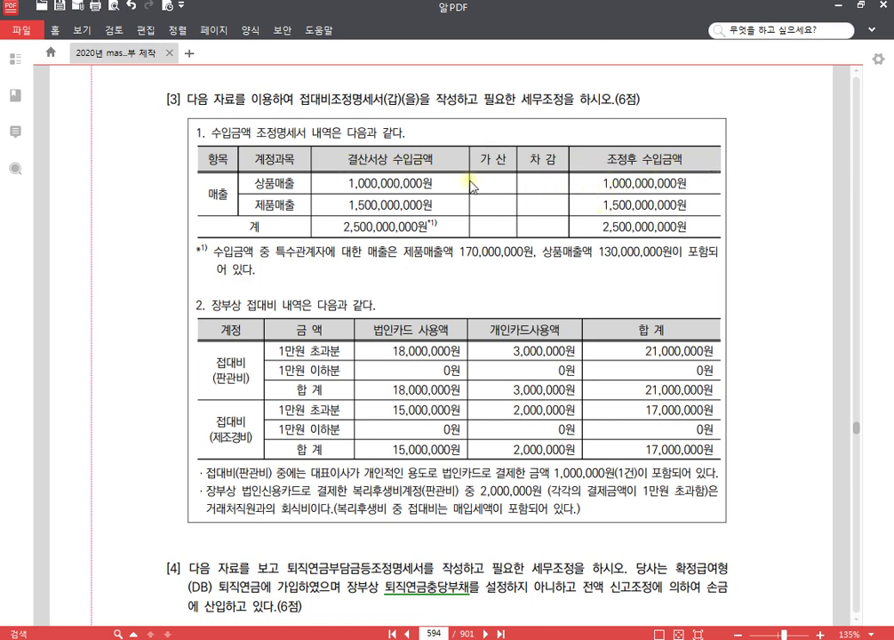
Highlight the 결산서상 수입금액 column heading in question [3]'s 수입금액 조정명세서 table.
left_click(348, 158)
left_click_drag(348, 157, 433, 157)
left_click(442, 135)
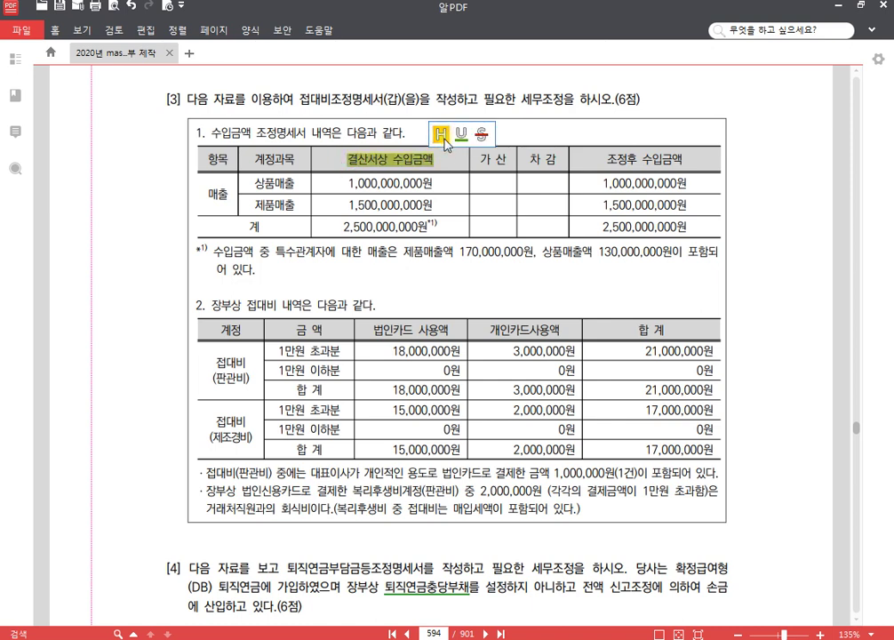
left_click(378, 205)
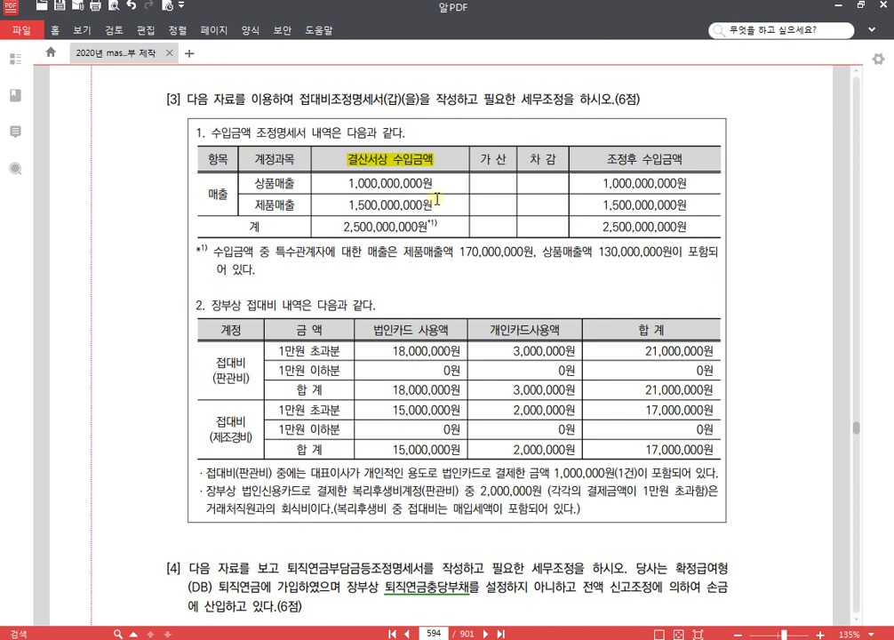
Highlight the 2,500,000,000원 total under 결산서상 수입금액 in question [3]'s revenue table.
left_click(543, 217)
left_click(405, 198)
left_click(271, 135)
left_click(658, 222)
left_click(646, 228)
left_click(399, 229)
left_click(402, 229)
left_click_drag(341, 228, 436, 235)
left_click(446, 207)
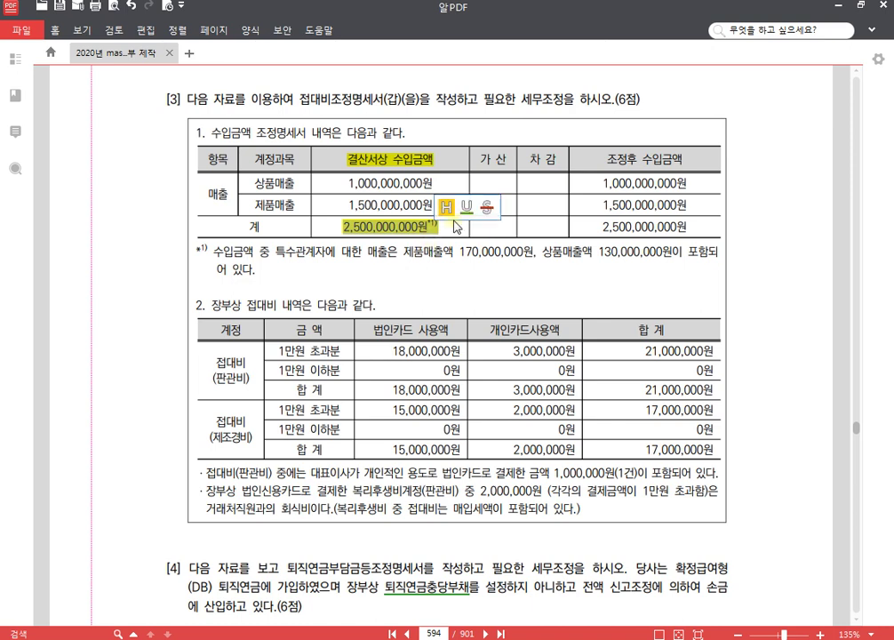
In note *1) below the revenue table, highlight 특수관계자에, 170,000,000 and 130,000,000.
left_click_drag(278, 253, 339, 252)
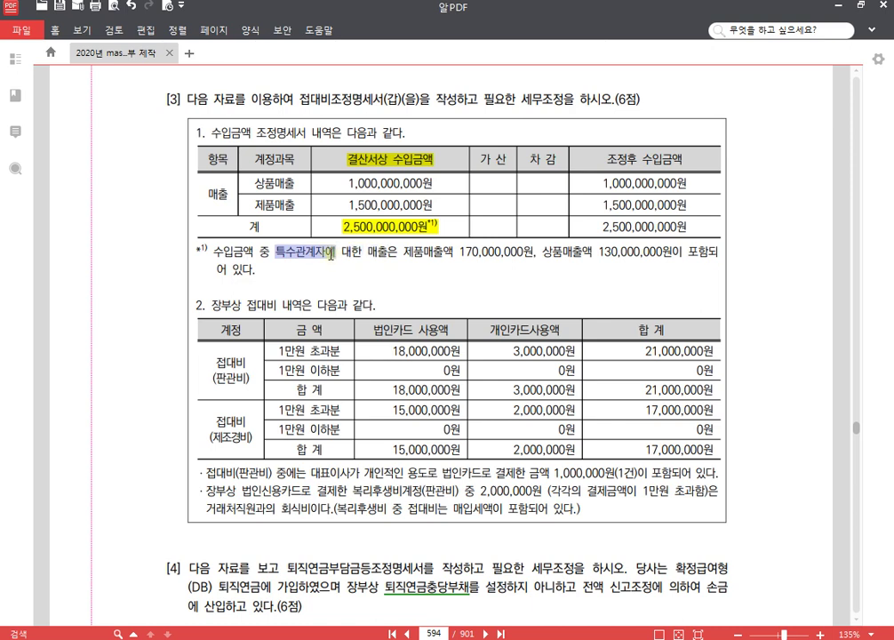
left_click(340, 230)
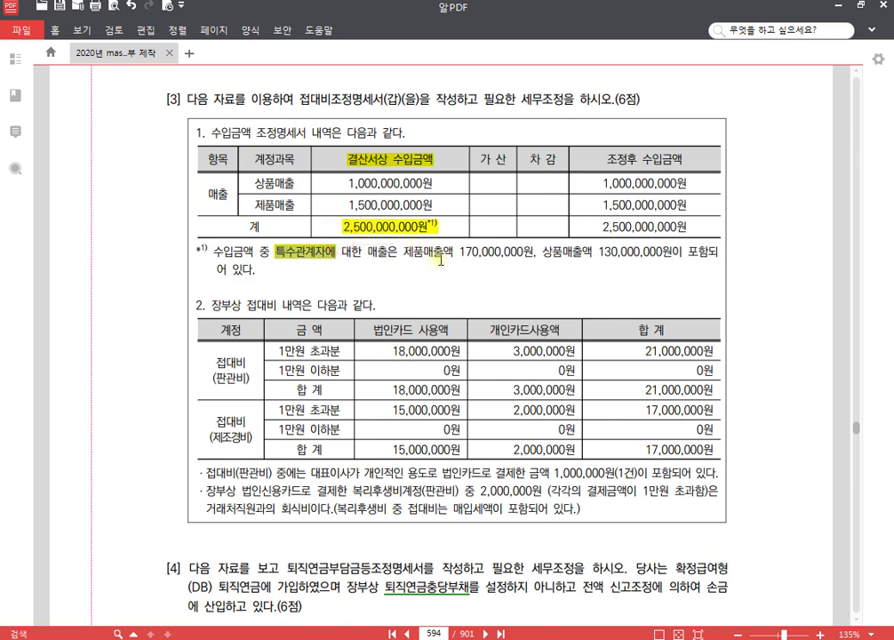
left_click_drag(459, 253, 522, 253)
left_click(532, 233)
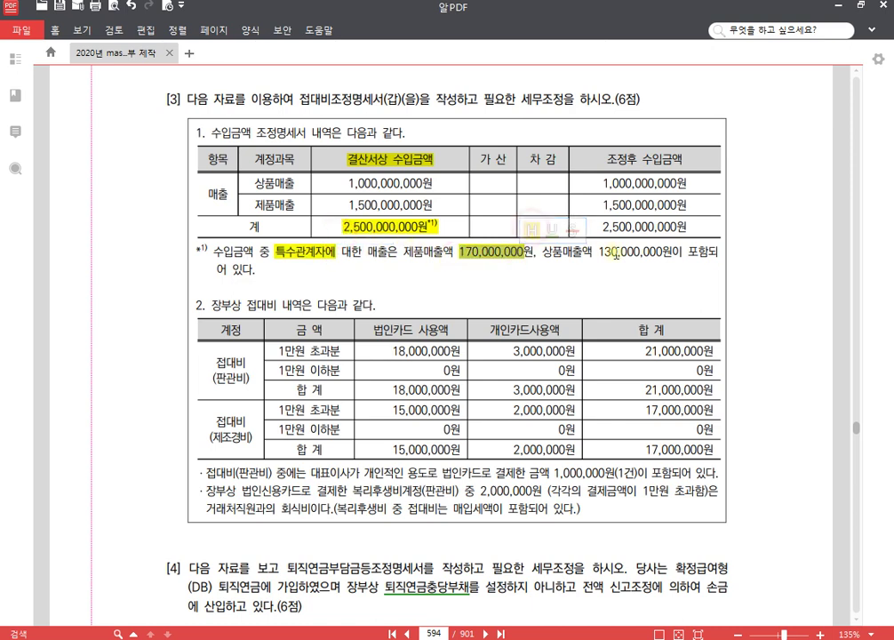
left_click_drag(599, 252, 656, 253)
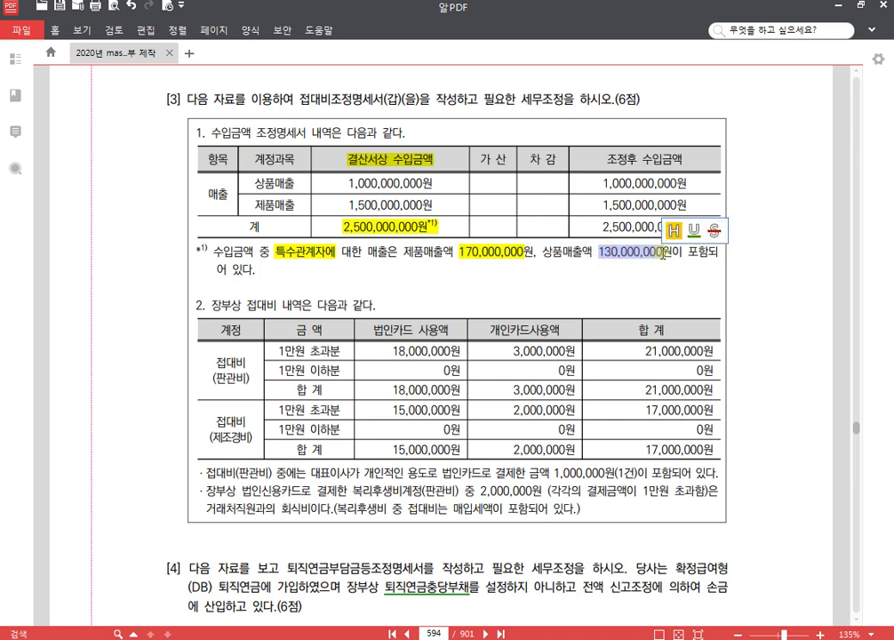
left_click(673, 232)
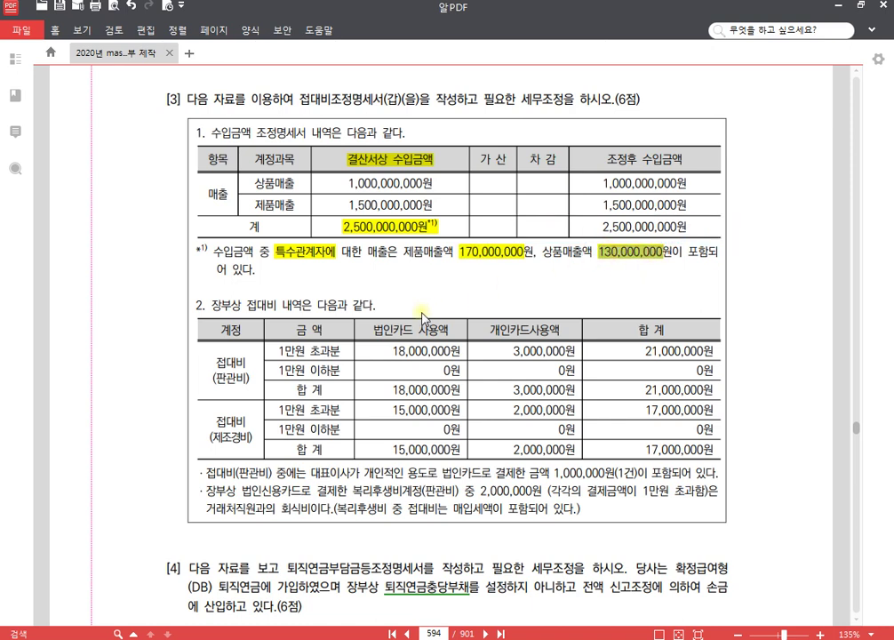
left_click(380, 292)
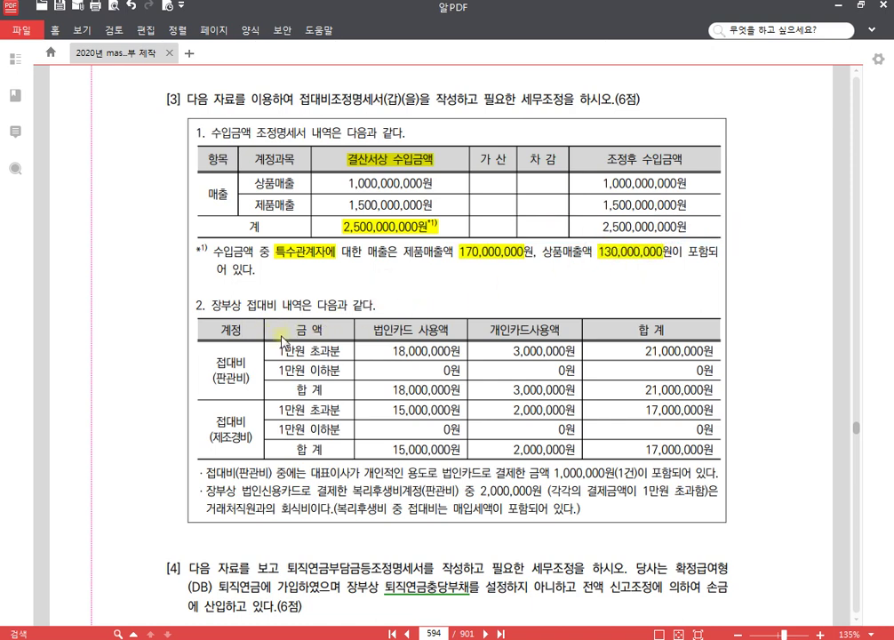
scroll(542, 367, "down", 2)
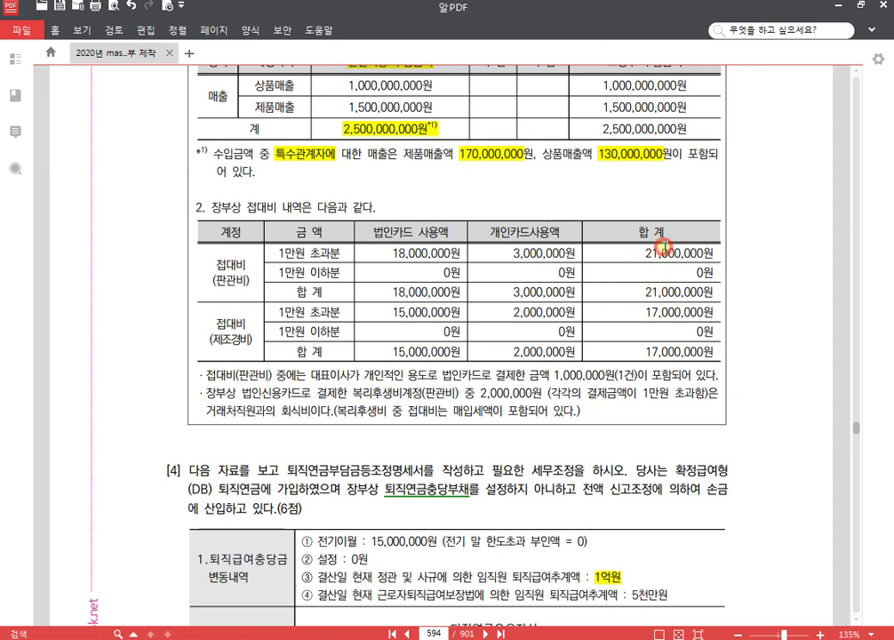
left_click(539, 228)
left_click_drag(534, 315, 523, 317)
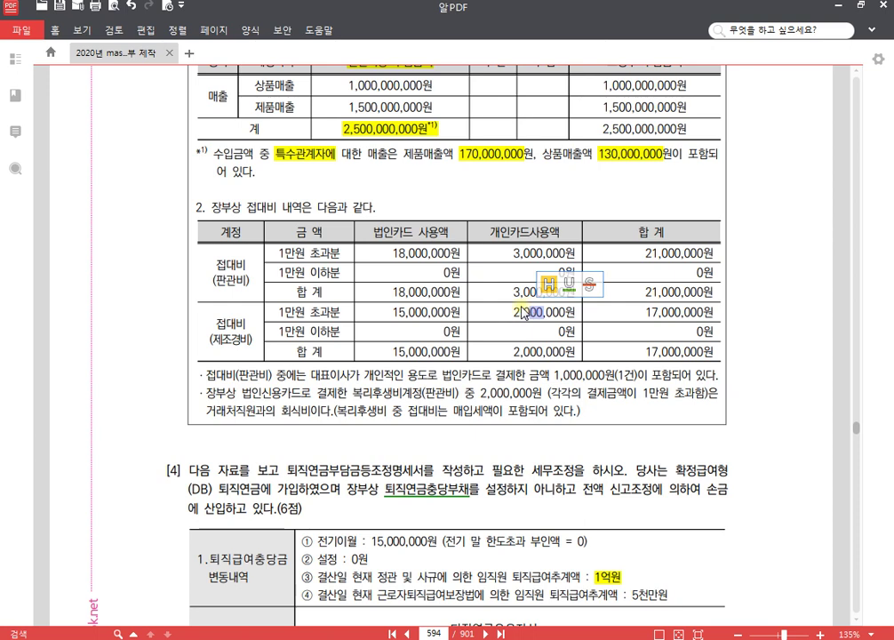
left_click(522, 313)
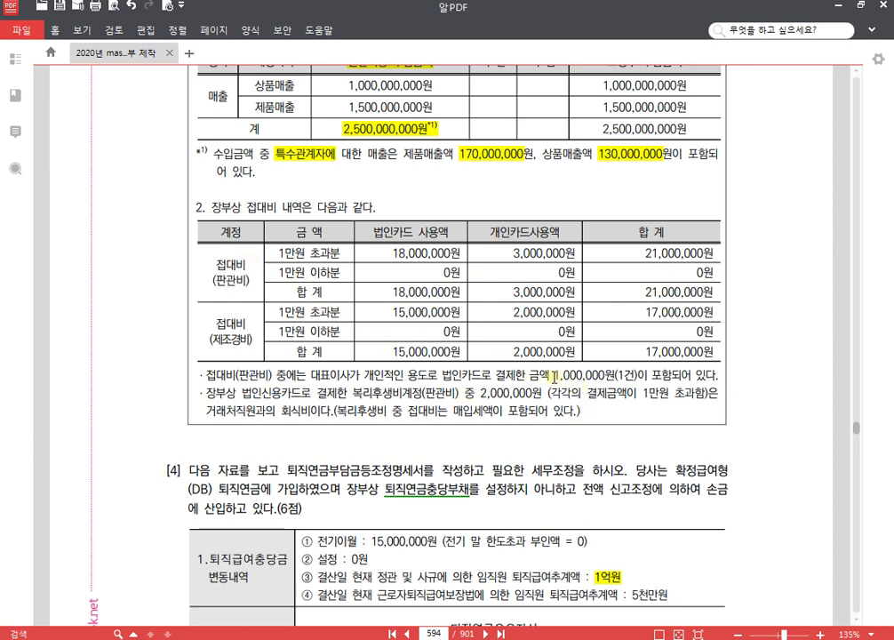
In the first note below the 접대비 table, highlight 1,000,000원 and 대표이사가 개인적인 용도, and underline 법인카드로 결제.
left_click_drag(555, 375, 605, 376)
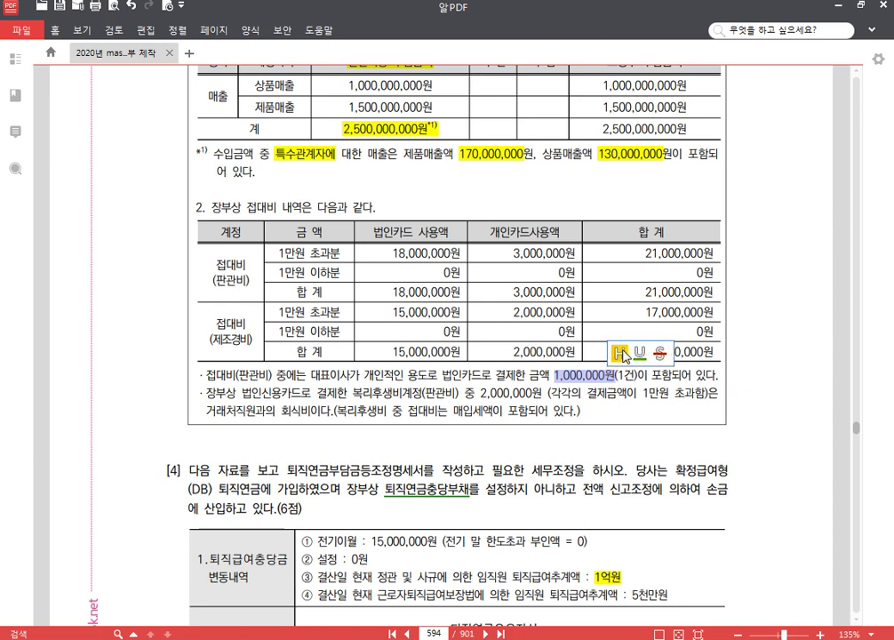
left_click(616, 353)
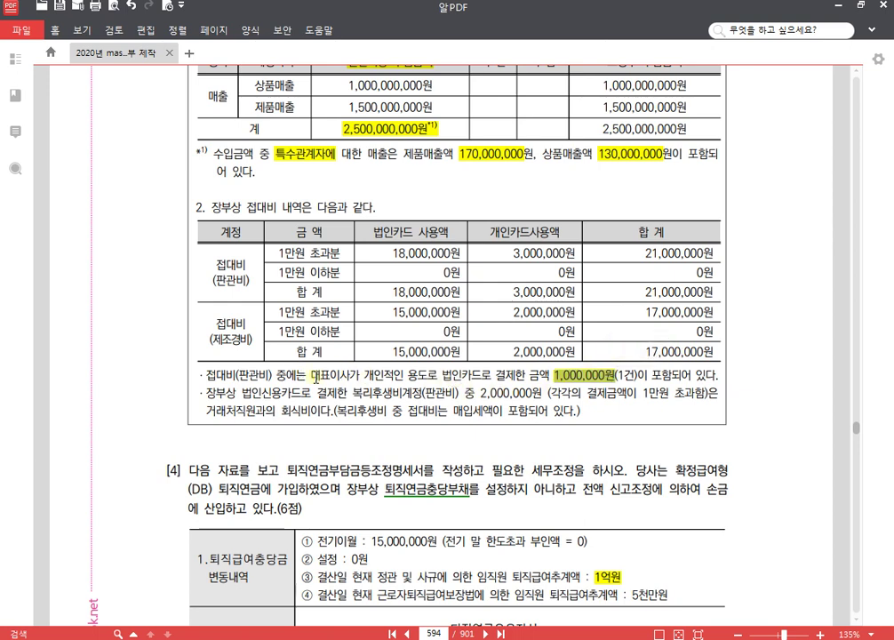
left_click_drag(310, 375, 531, 376)
left_click(367, 353)
left_click(544, 354)
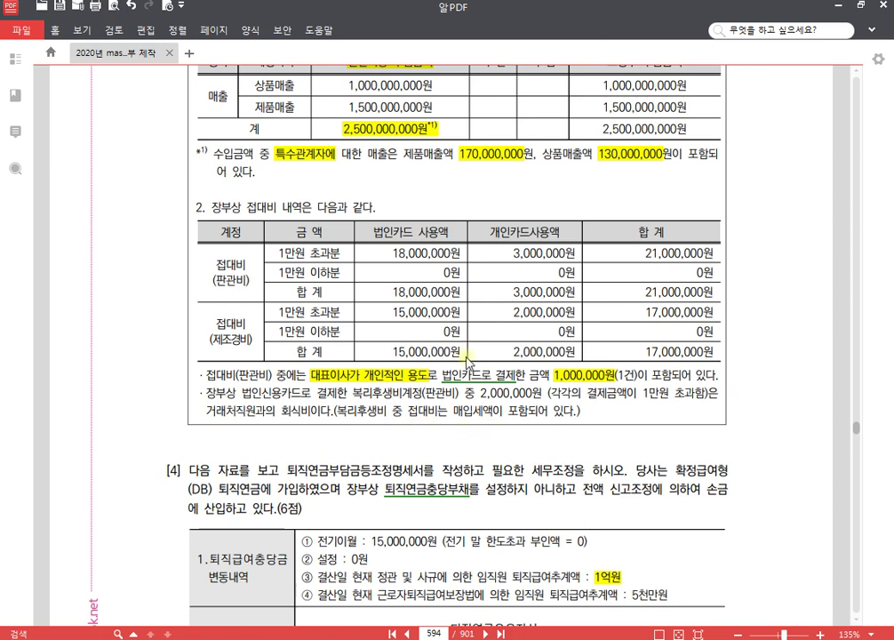
In the second note below the 접대비 table, highlight 복리후생비계정 and 2,000,000원, and underline 법인신용카드로 결제한.
left_click(356, 392)
left_click_drag(356, 392, 415, 396)
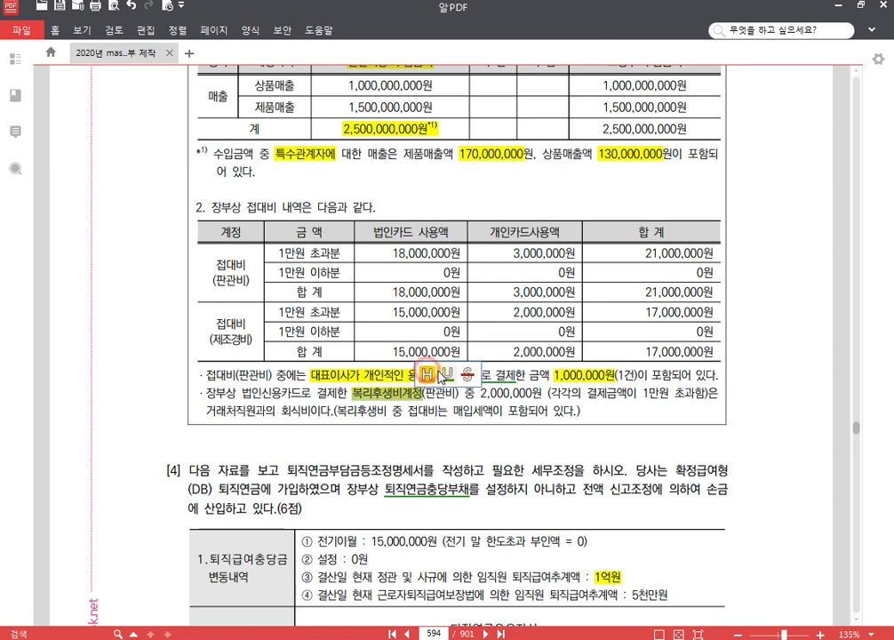
left_click(427, 375)
left_click(493, 411)
left_click_drag(479, 393, 541, 393)
left_click(547, 368)
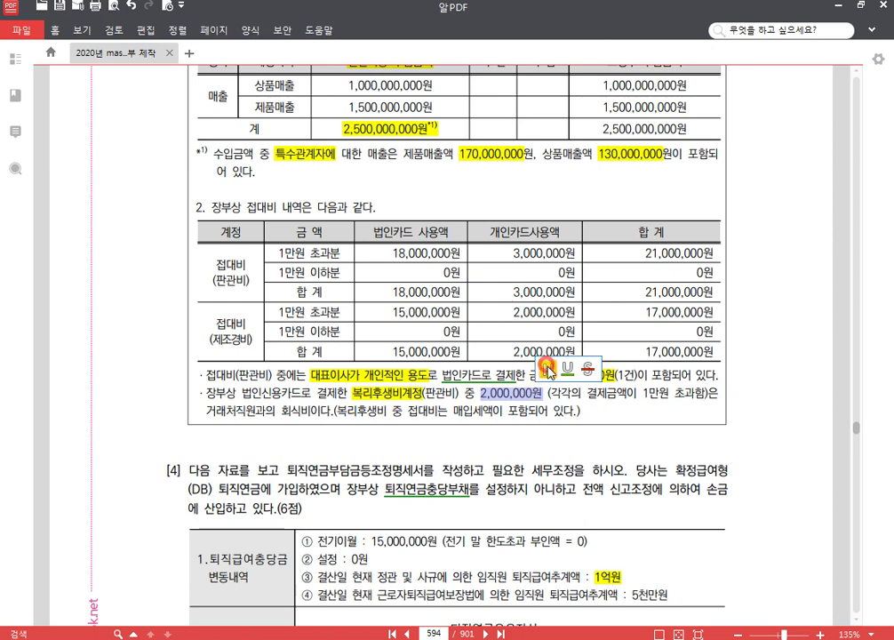
left_click(647, 393)
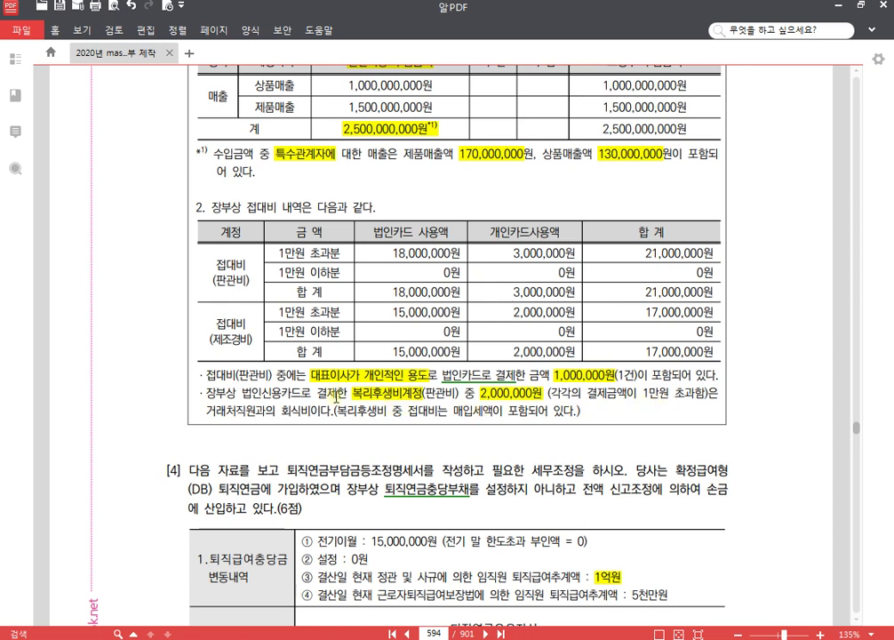
left_click_drag(242, 392, 347, 392)
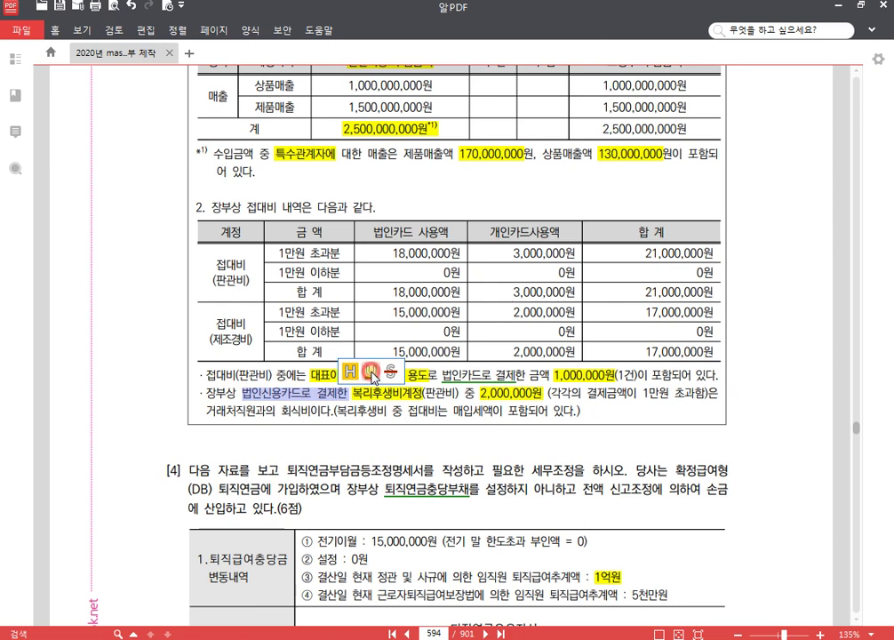
left_click(372, 372)
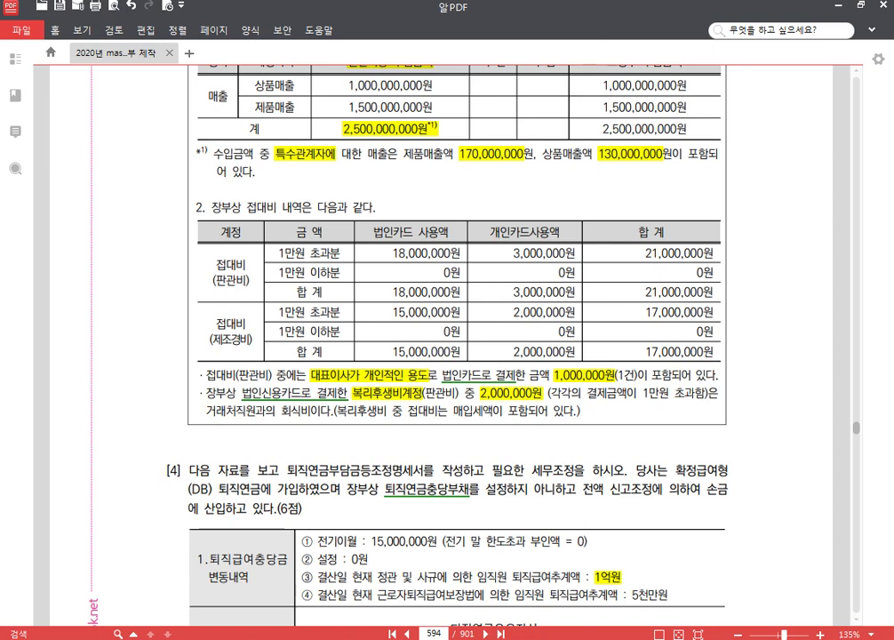
Switch to KcLep, open 접대비조정명세서 for company 1276, and load the ledger data, replacing any existing data.
key("alt+Tab")
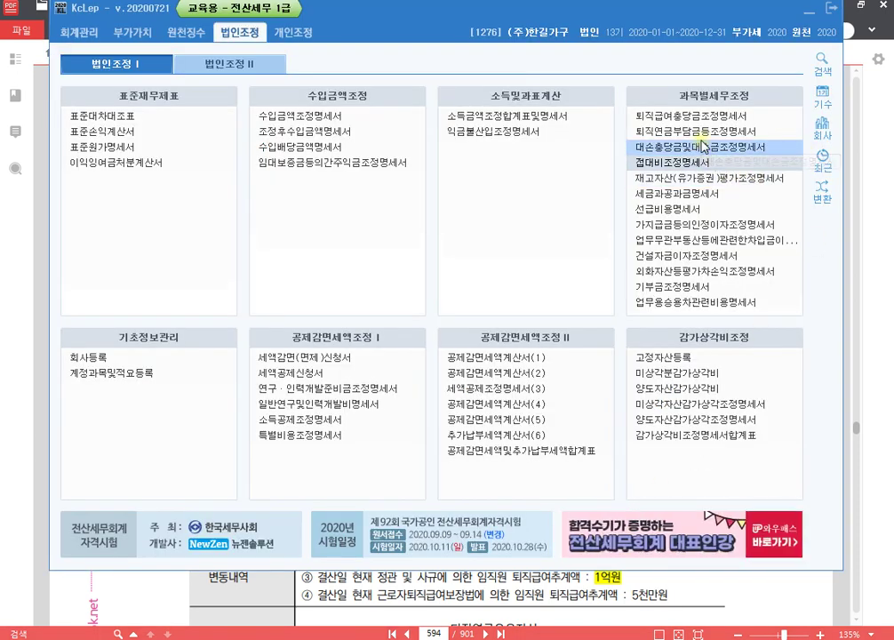
left_click(708, 165)
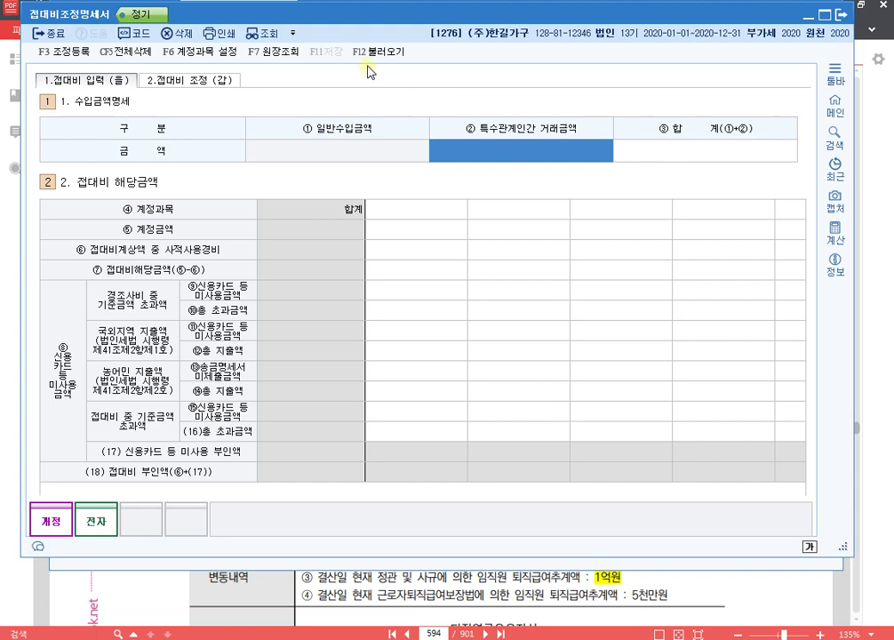
left_click(372, 53)
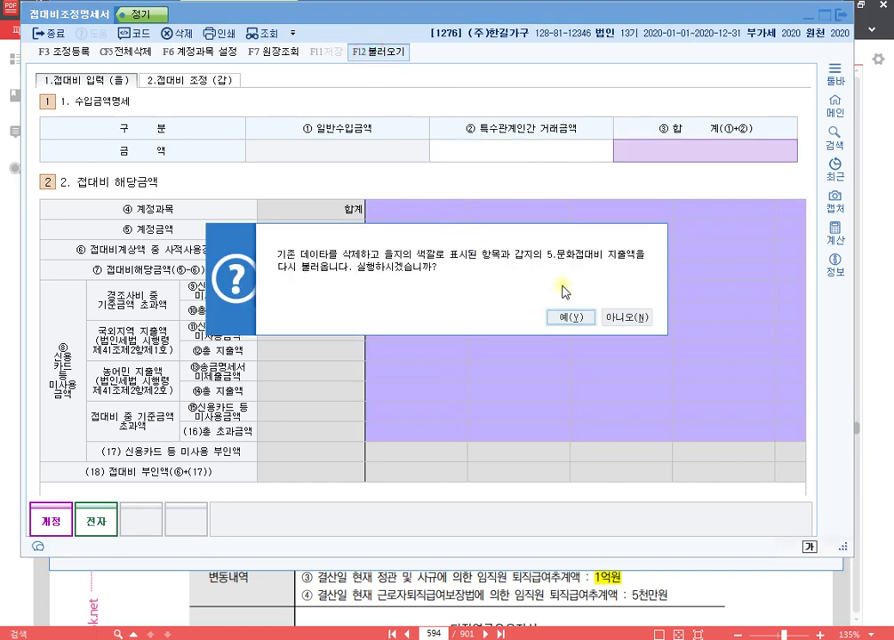
left_click(570, 317)
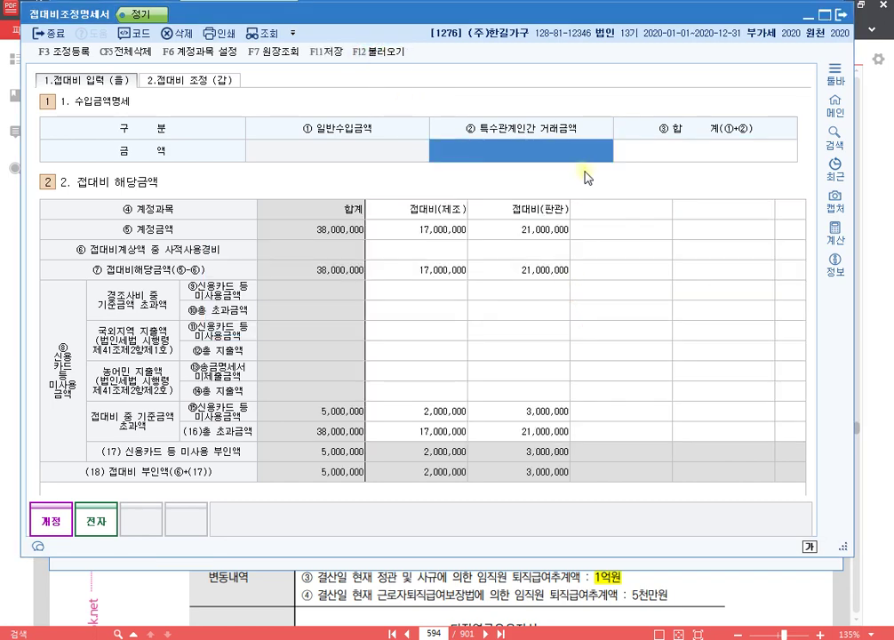
Set the ③ 합계 amount in 수입금액명세 to 2,500,000,000.
left_click(670, 159)
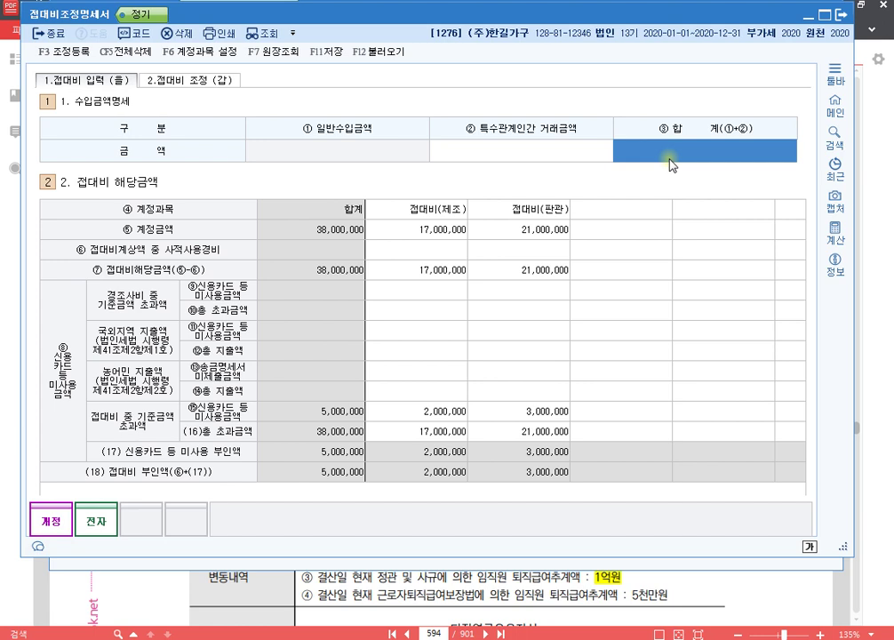
type("2500000000")
key("Return")
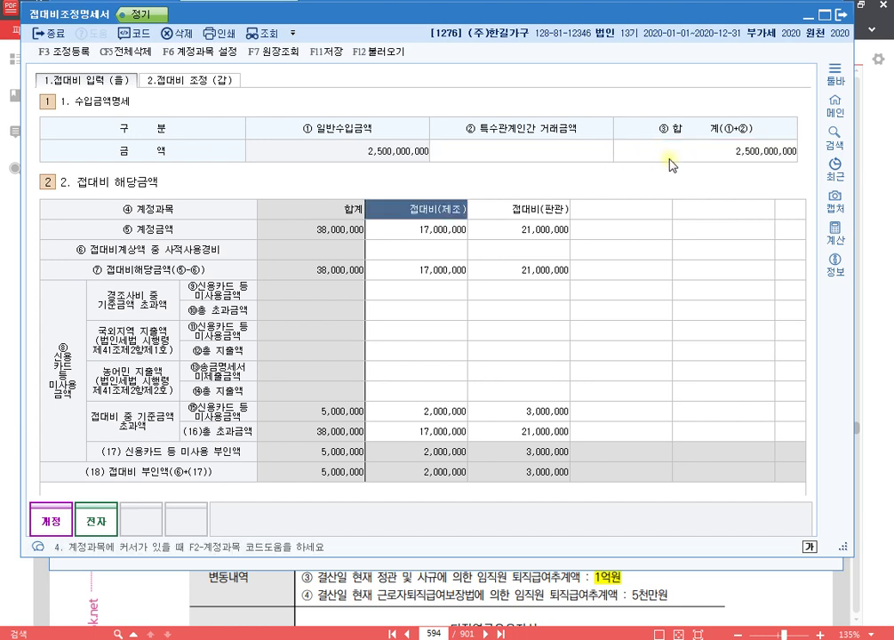
key("Return")
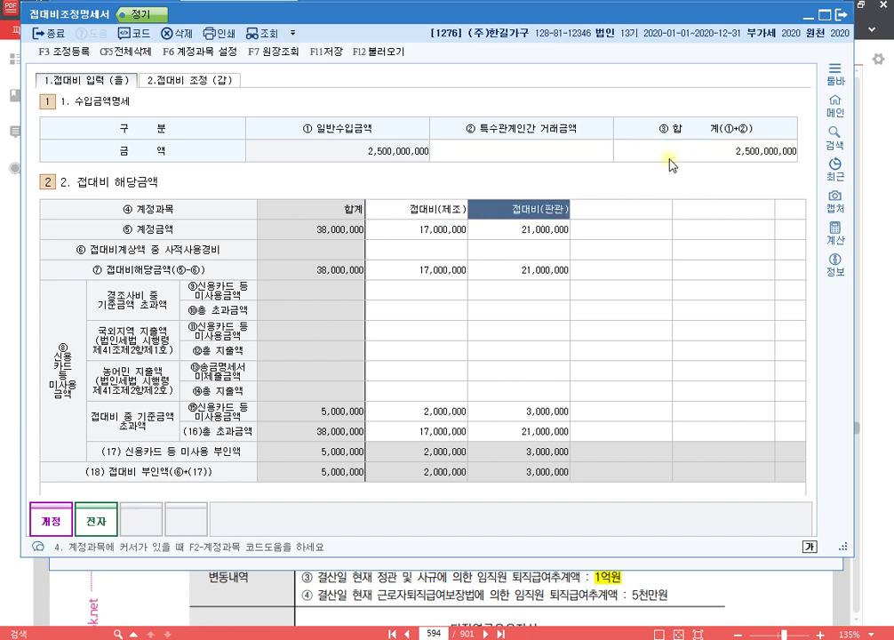
left_click(668, 159)
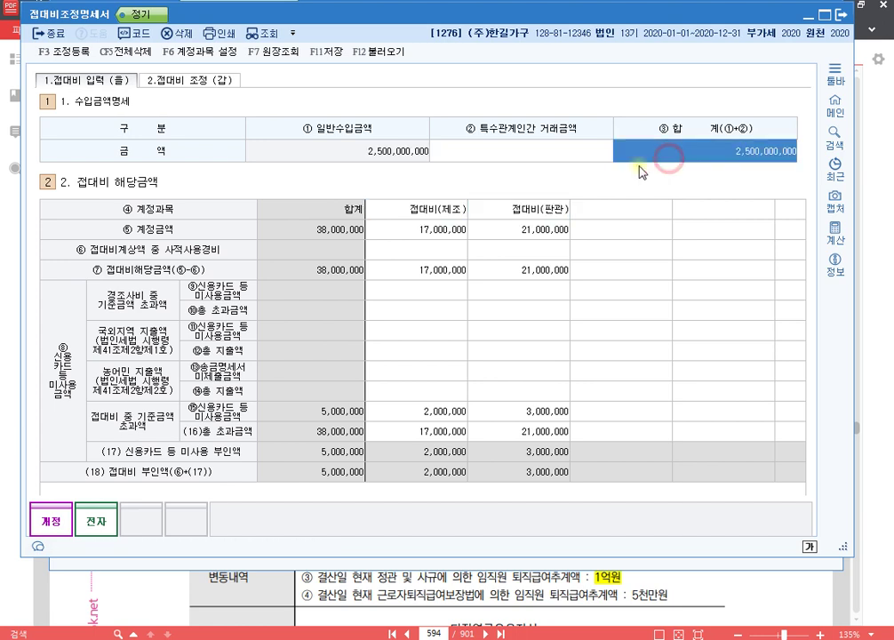
Set ② 특수관계인간 거래금액 in 수입금액명세 to 300,000,000.
left_click(567, 153)
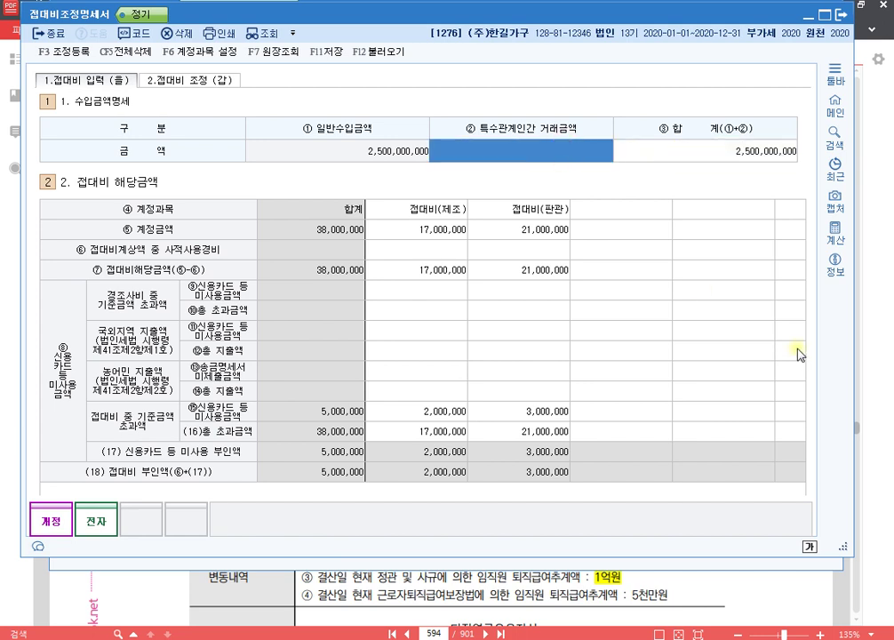
type("300")
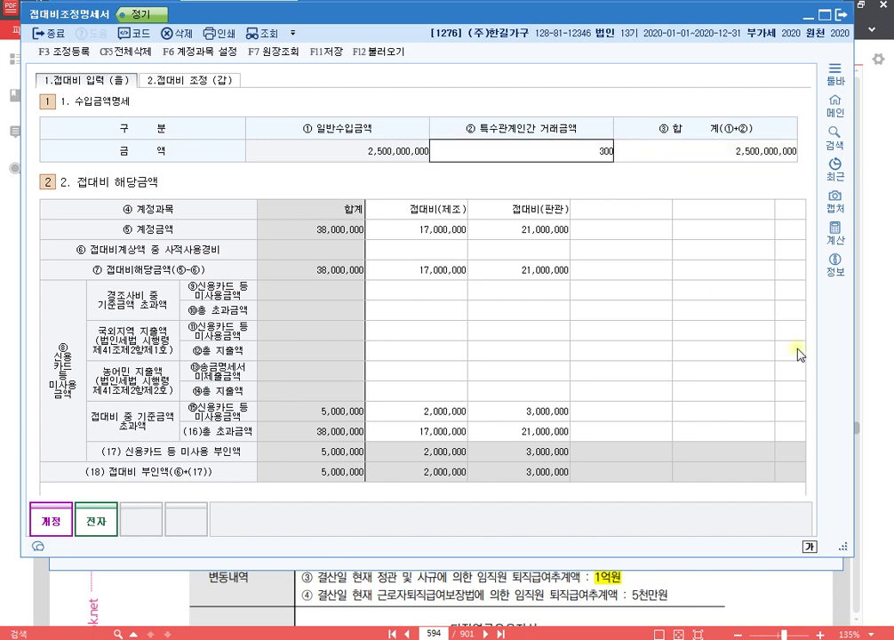
type(",000,000")
key("Return")
key("Left")
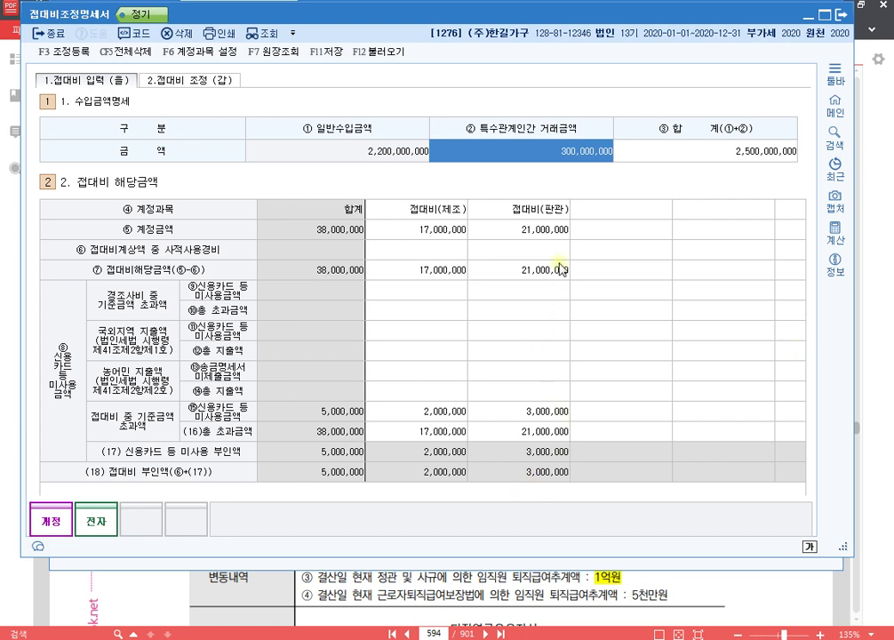
Check the loaded 계정금액, (16)총 초과금액 and ⑮신용카드 등 미사용금액 for 접대비(판관) and 접대비(제조).
left_click(545, 225)
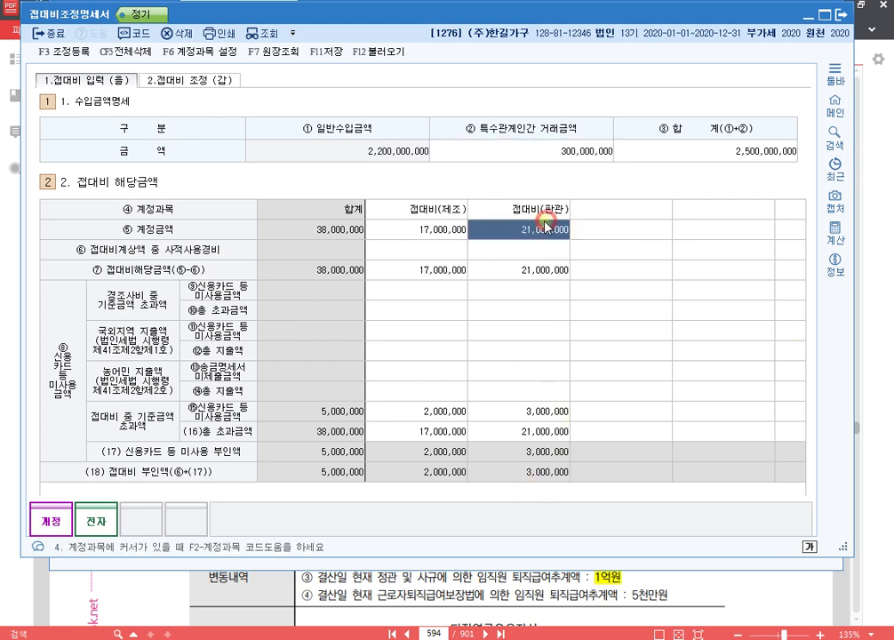
left_click(546, 435)
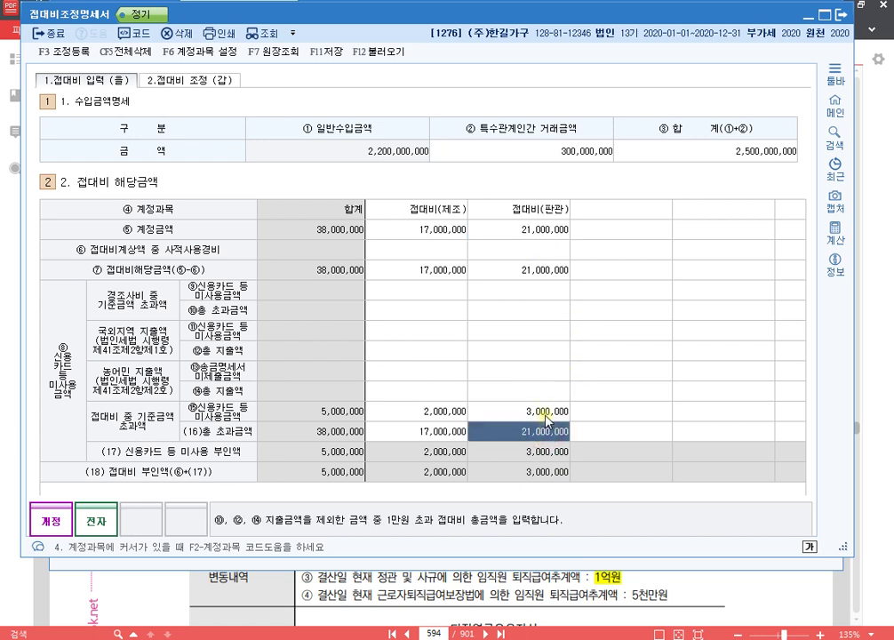
left_click(546, 413)
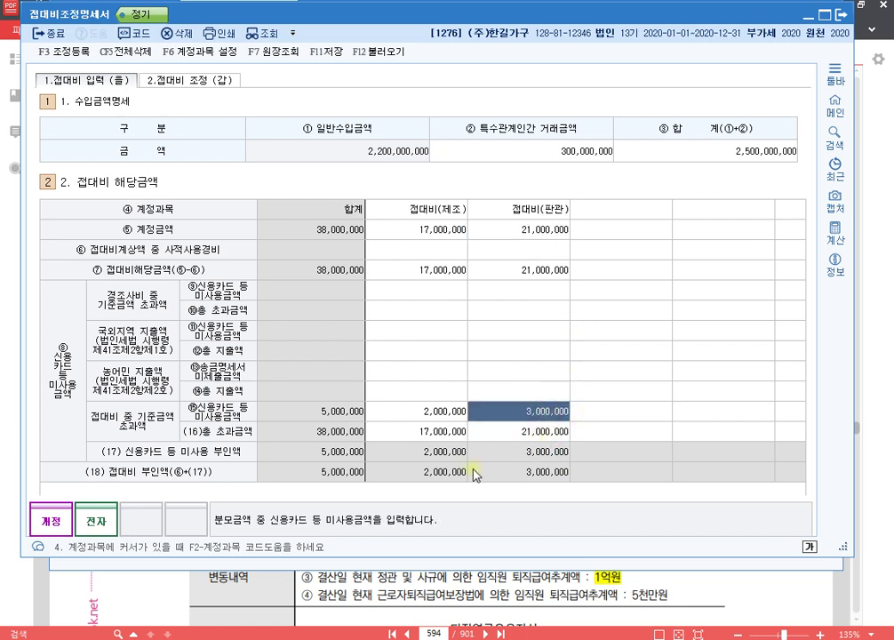
left_click(441, 231)
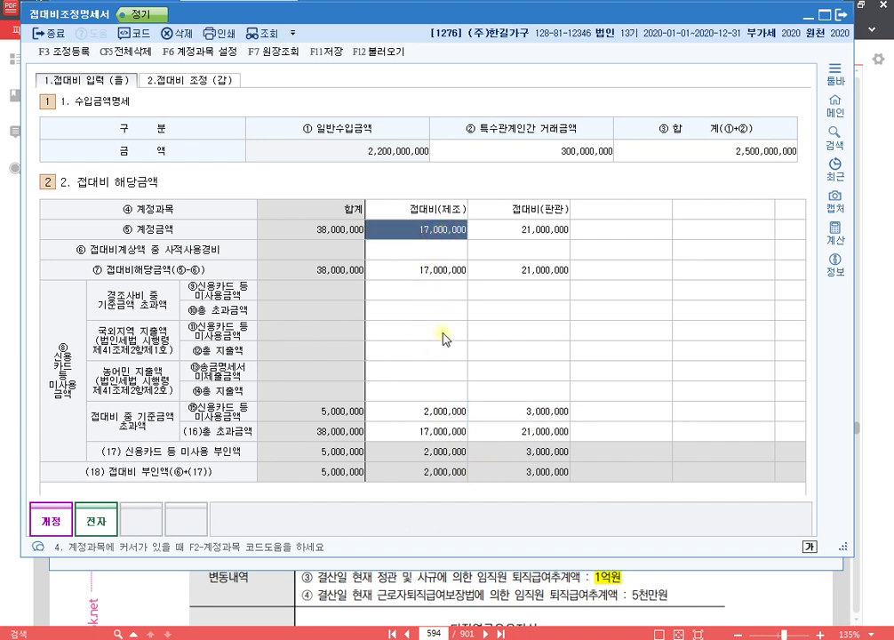
left_click(439, 431)
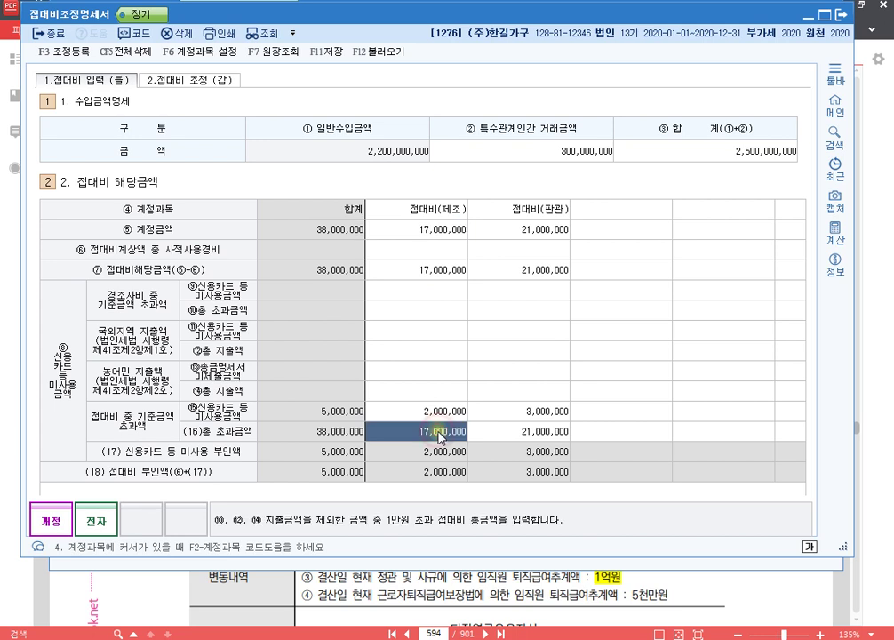
left_click(441, 409)
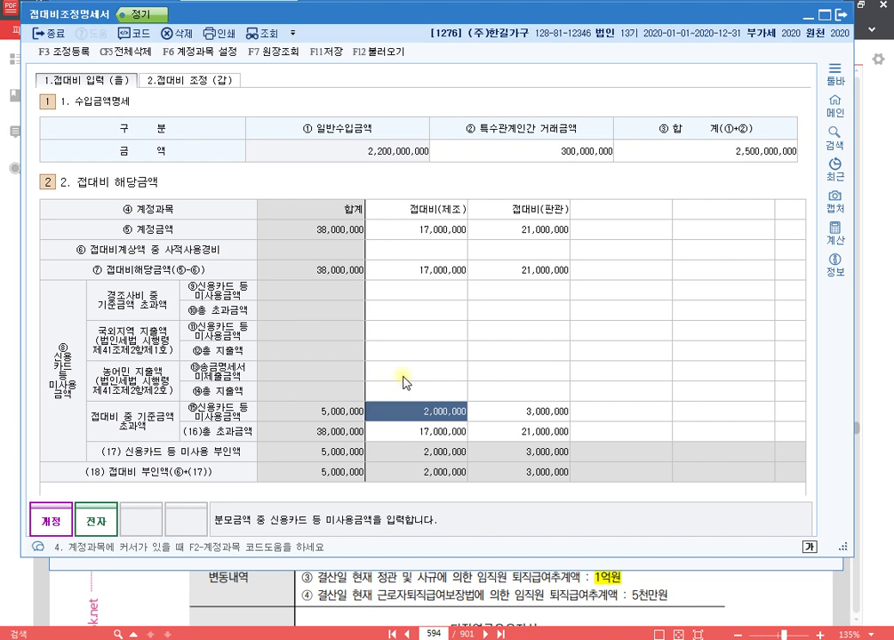
Enter 1,000,000 as ⑥ 접대비계상액 중 사적사용경비 for 접대비(판관).
left_click(520, 249)
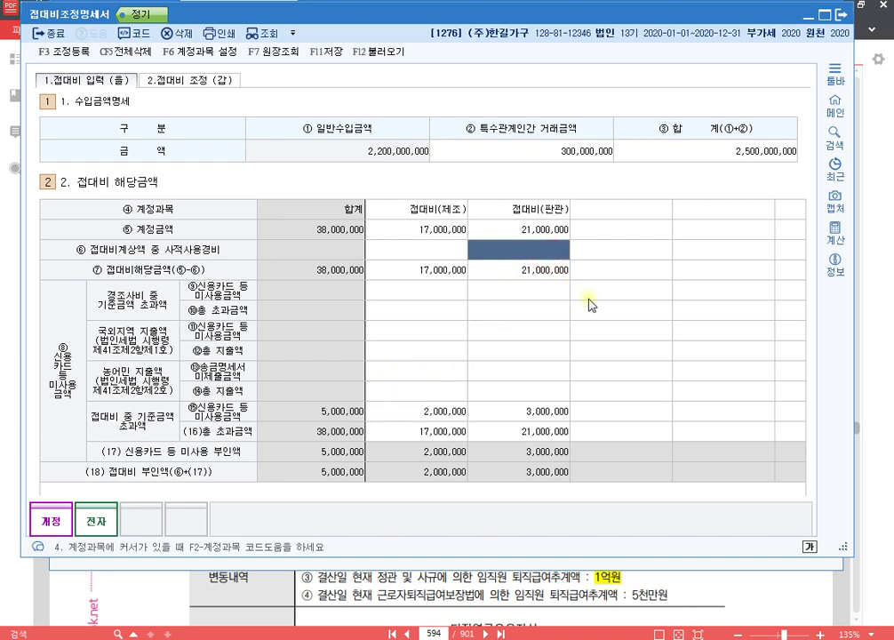
type("1000000")
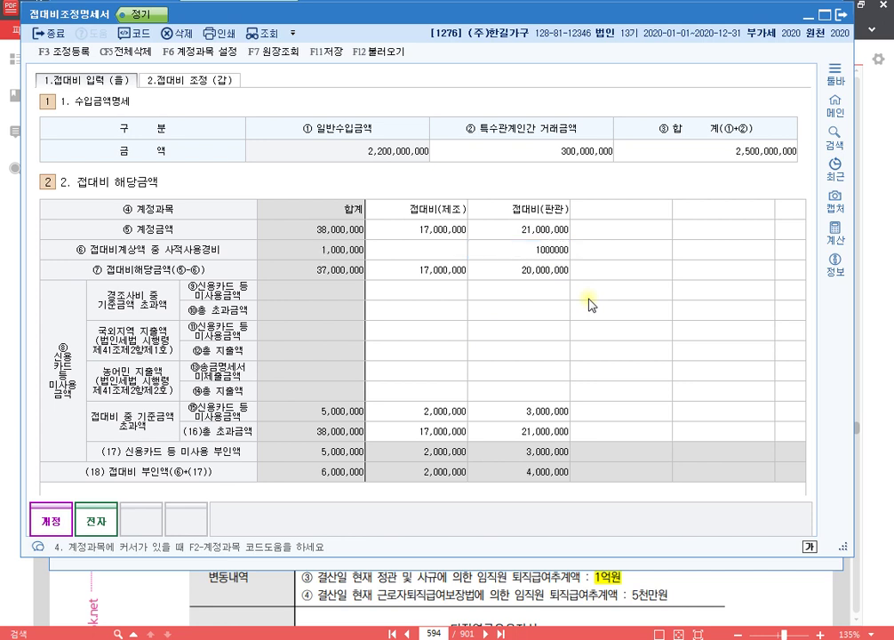
key("Return")
key("Up")
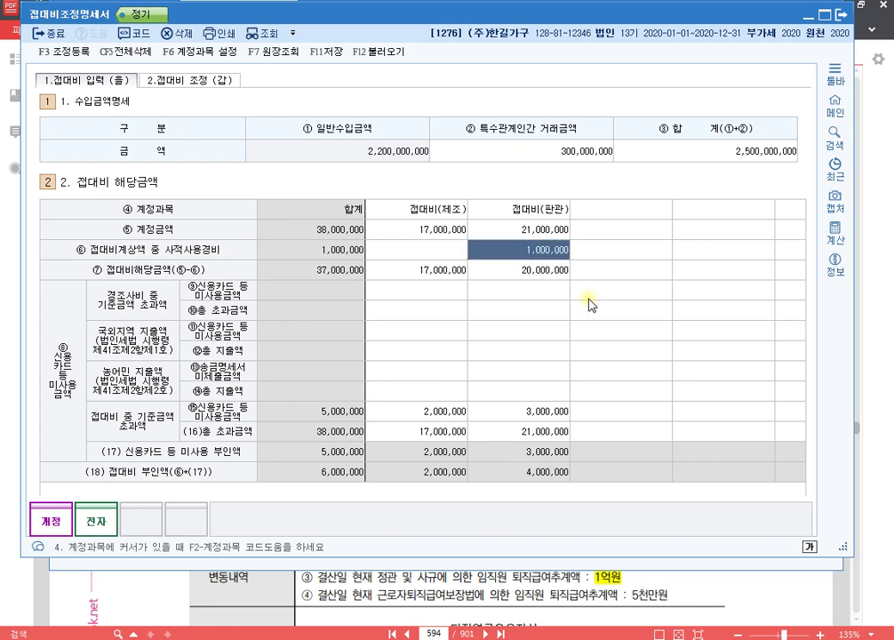
Set (16)총 초과금액 for 접대비(판관) to 20,000,000 and check the ⑮신용카드 등 미사용금액 above it.
left_click(542, 432)
type("20000000")
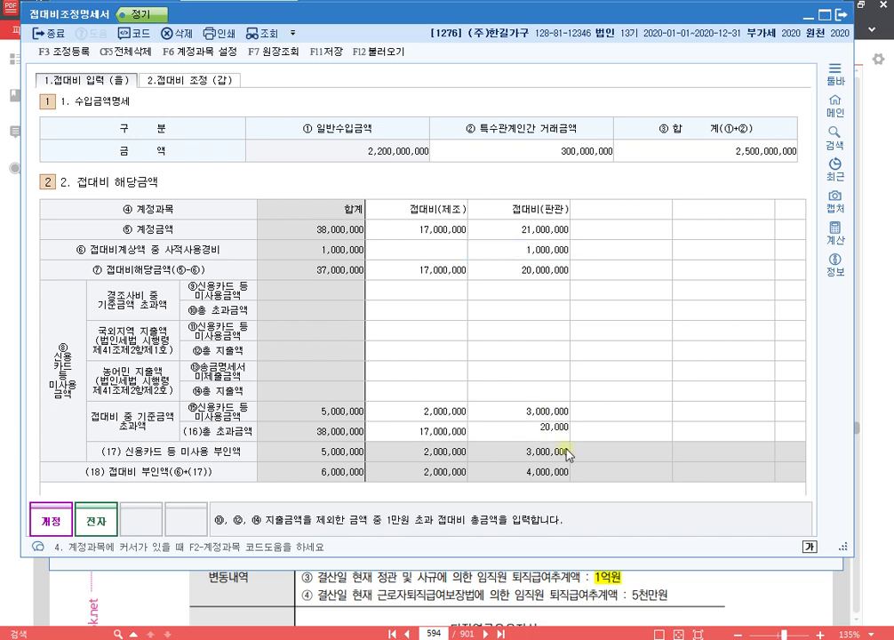
key("Return")
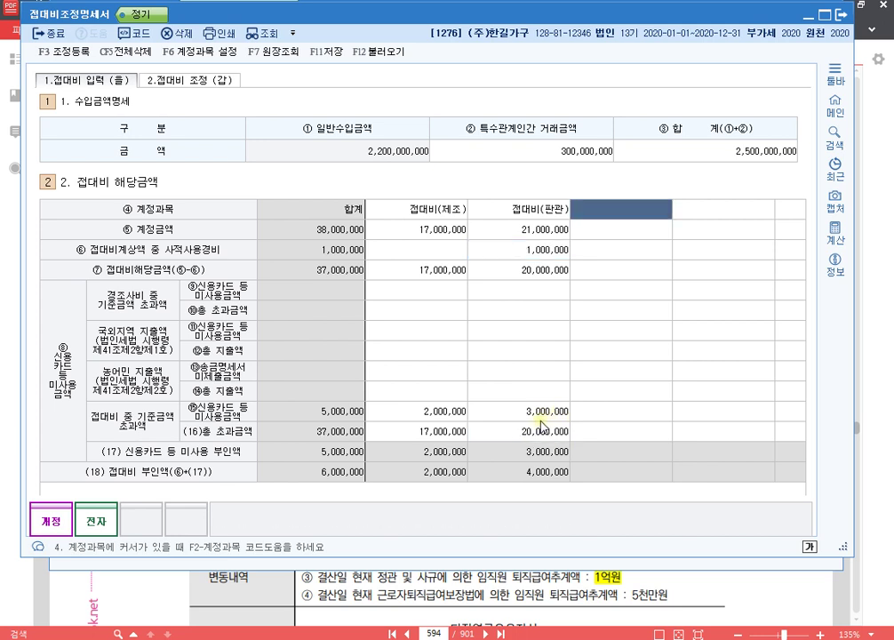
left_click(529, 432)
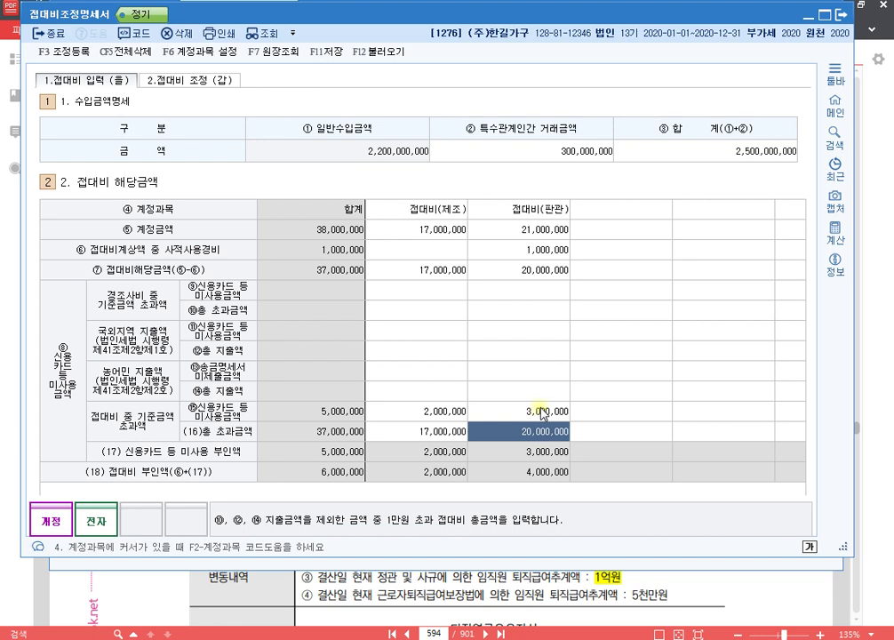
left_click(543, 412)
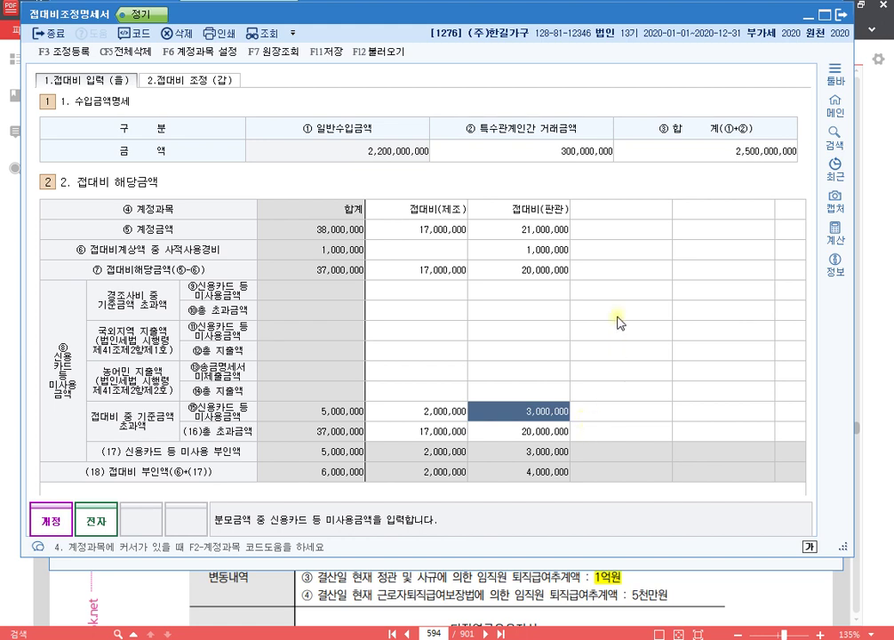
Add account 811 복리후생비 as a new ④ 계정과목 column and enter 2,000,000 as its ⑤ 계정금액.
left_click(634, 213)
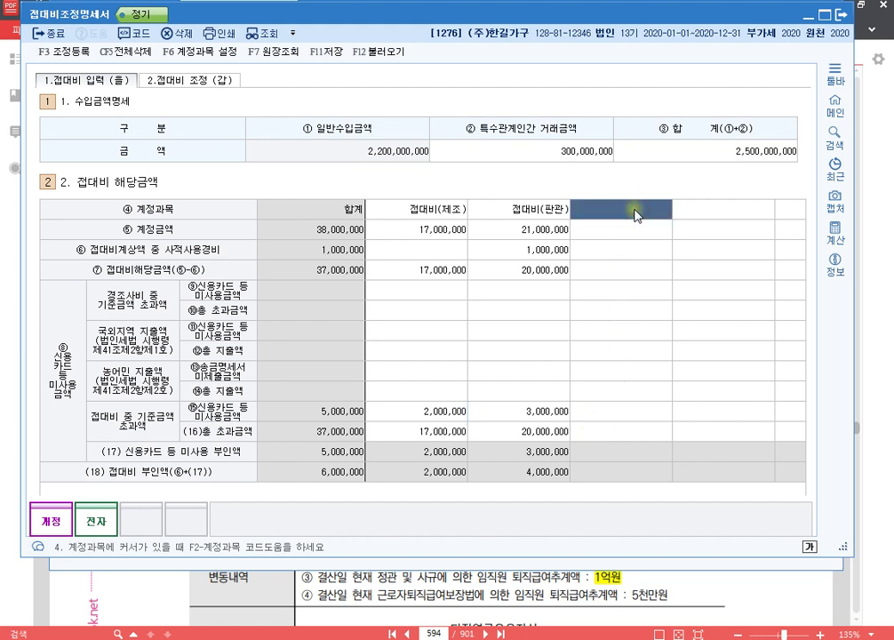
type("811")
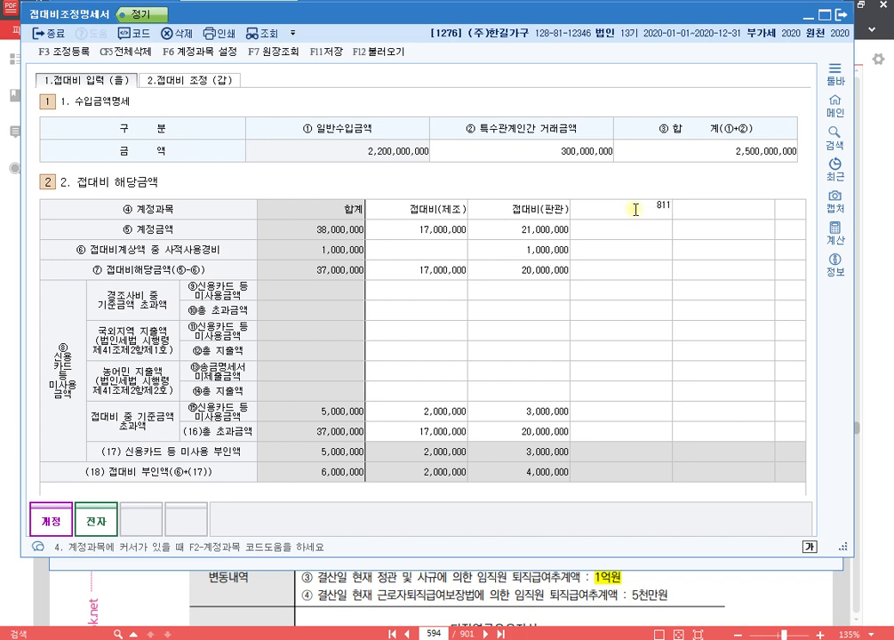
key("Return")
type("2000000")
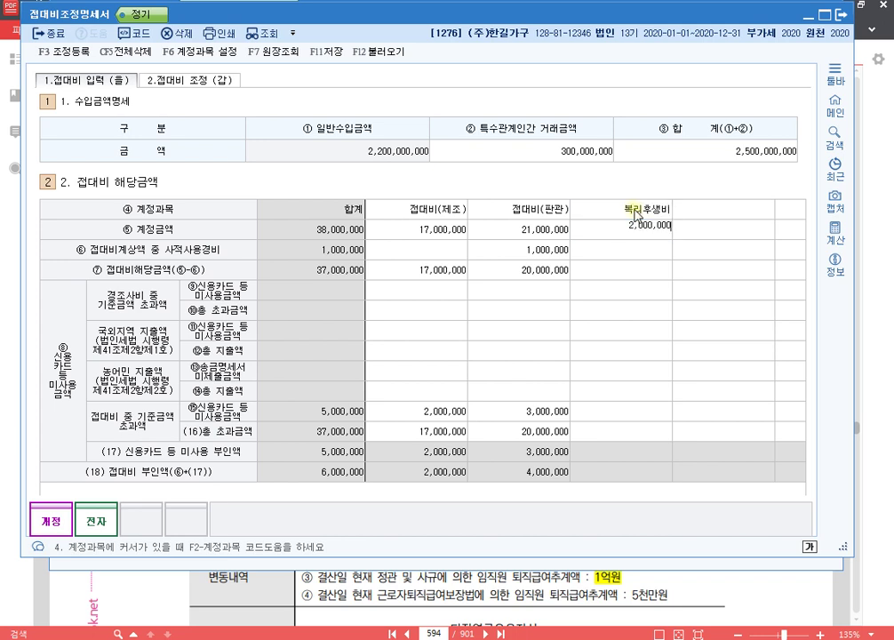
key("Return")
key("Up")
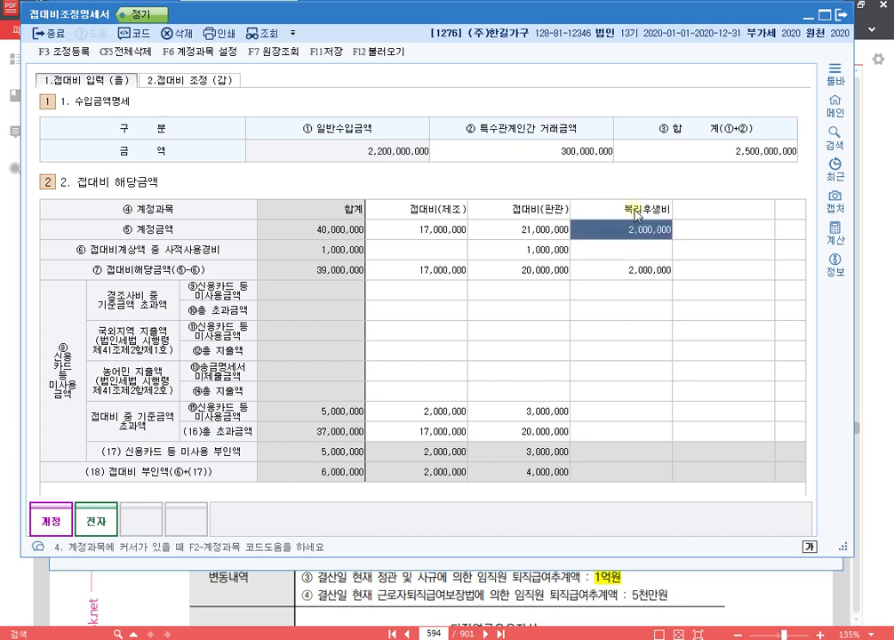
key("Down")
key("Down")
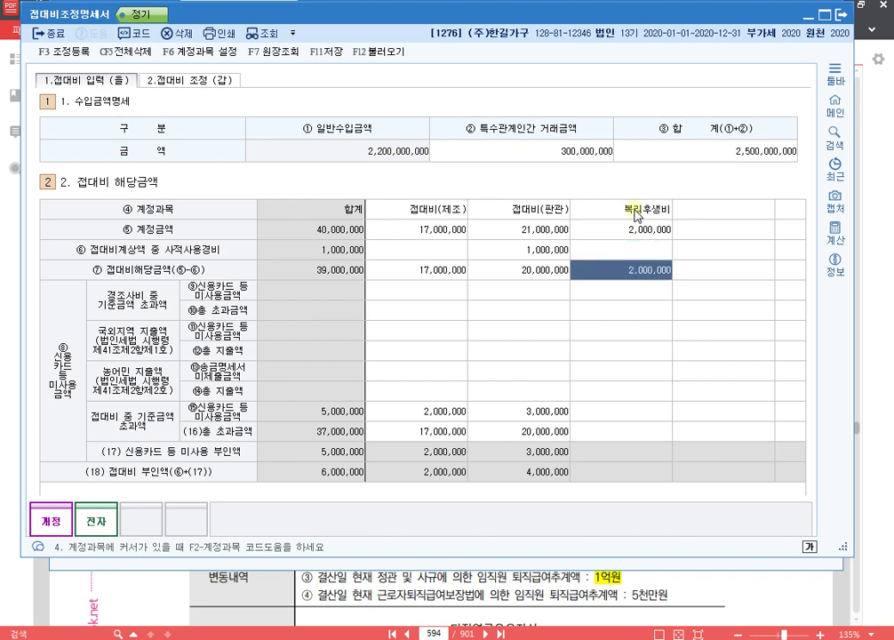
Enter 2,000,000 as (16)총 초과금액 for 복리후생비.
key("Page_Down")
key("Up")
key("Up")
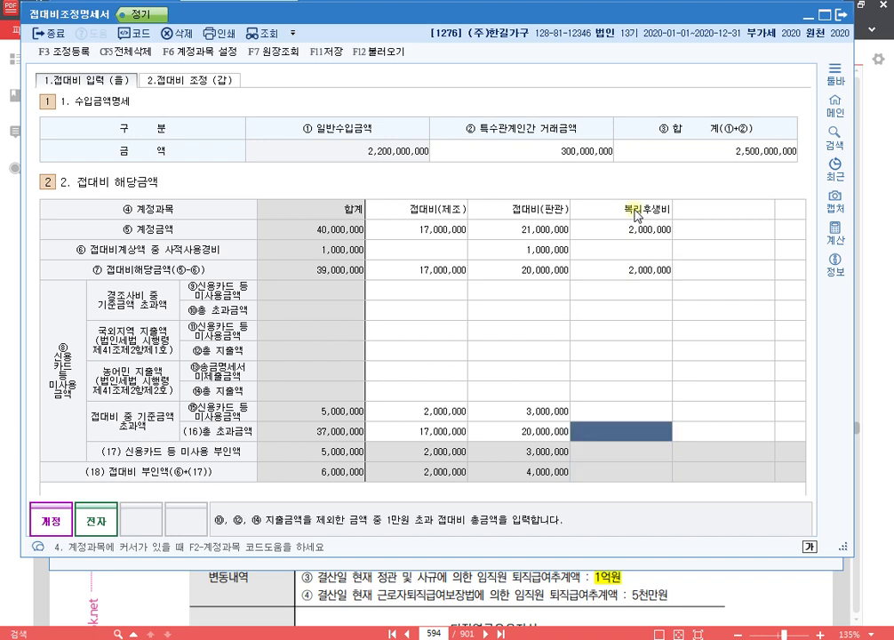
type("2")
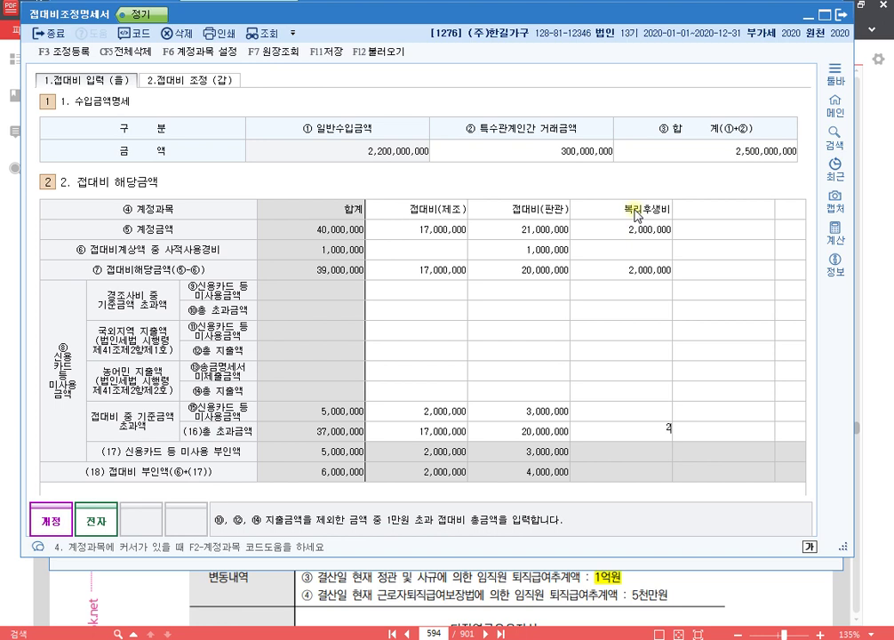
type(",000,000")
key("Return")
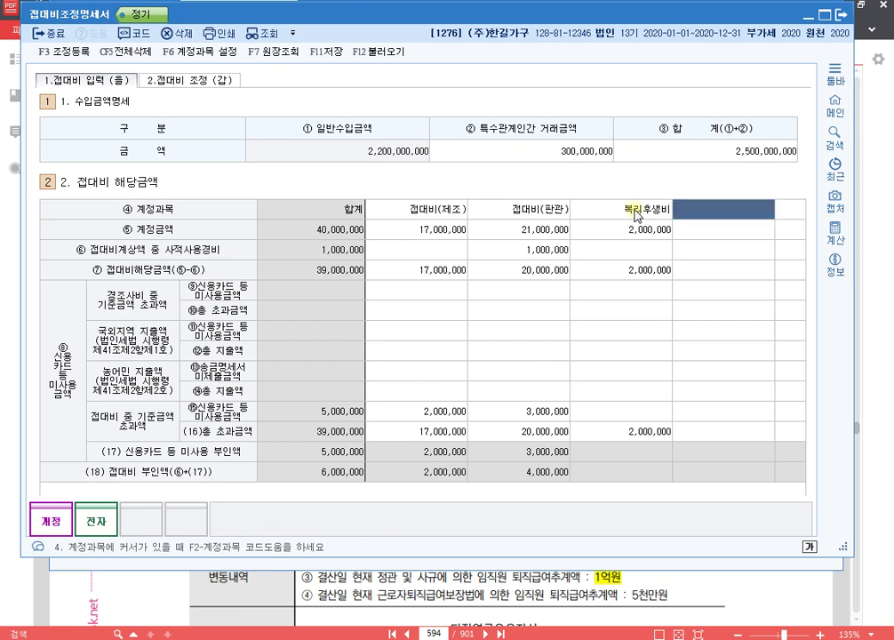
Check ⑥ 사적사용경비, ⑮신용카드 등 미사용금액 and the (17) 신용카드 등 미사용 부인액 total that require tax adjustments.
left_click(652, 412)
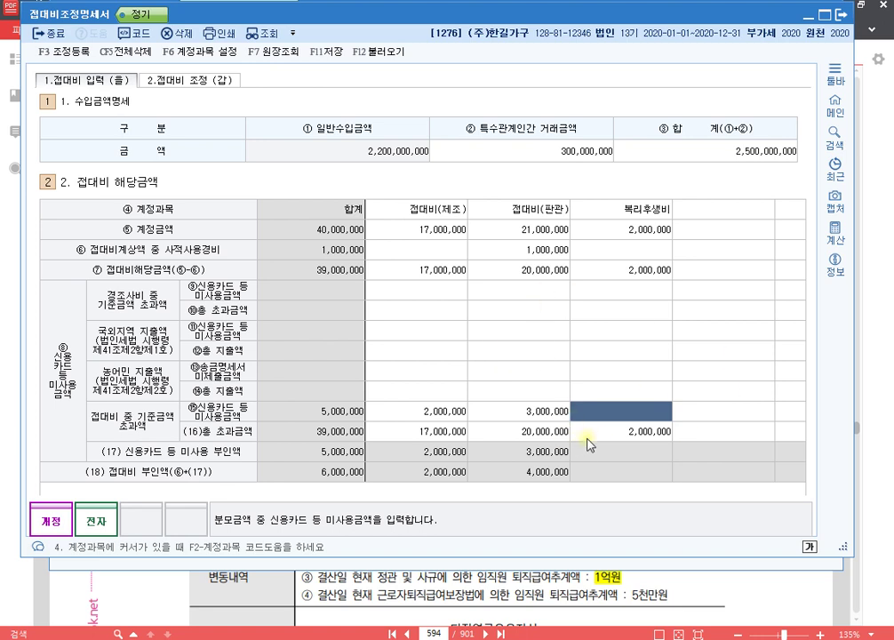
left_click(545, 251)
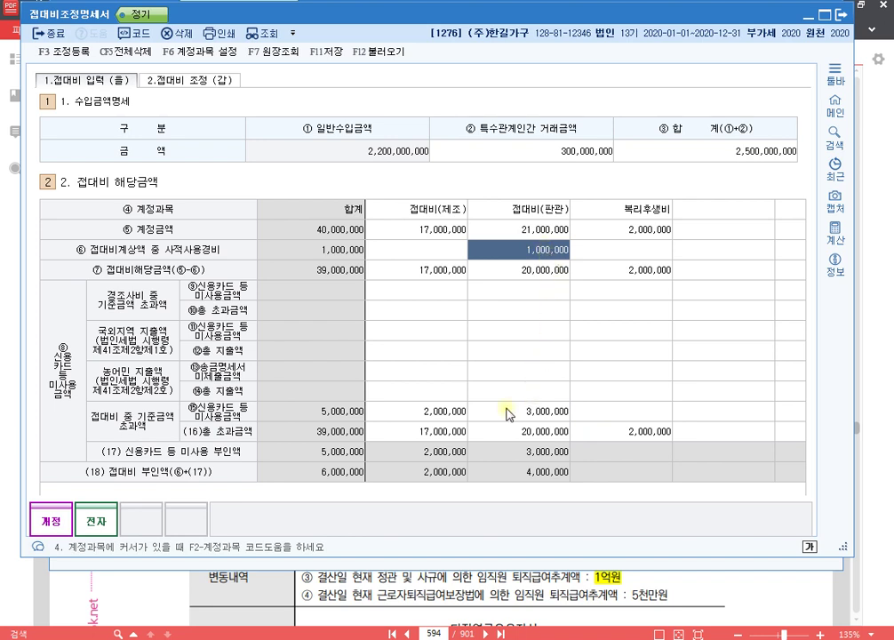
left_click(427, 411)
left_click(514, 418)
left_click(347, 453)
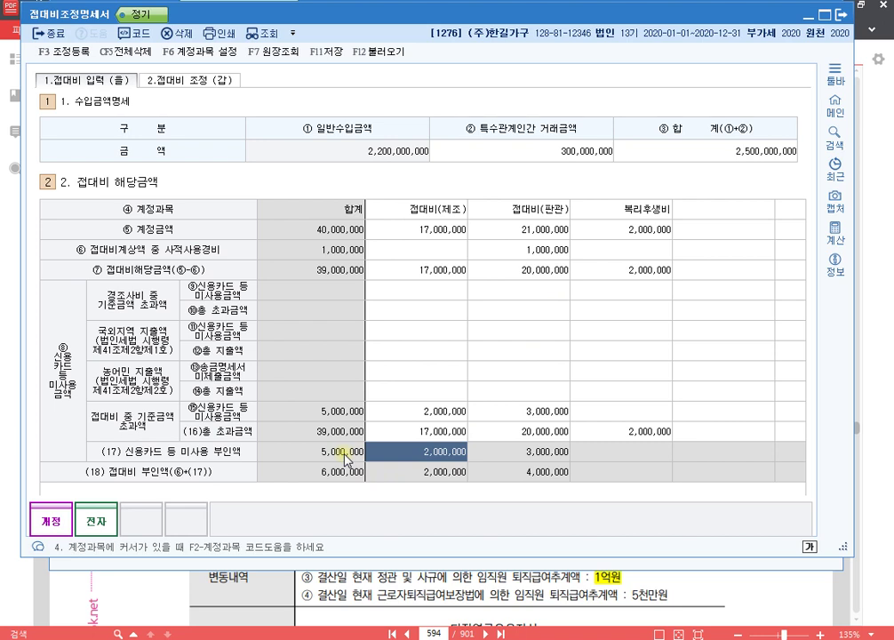
Register 접대비중 개인적경비 of 1,000,000 under 익금산입 및 손금불산입 in 조정 등록 with 상여 disposition.
key("F3")
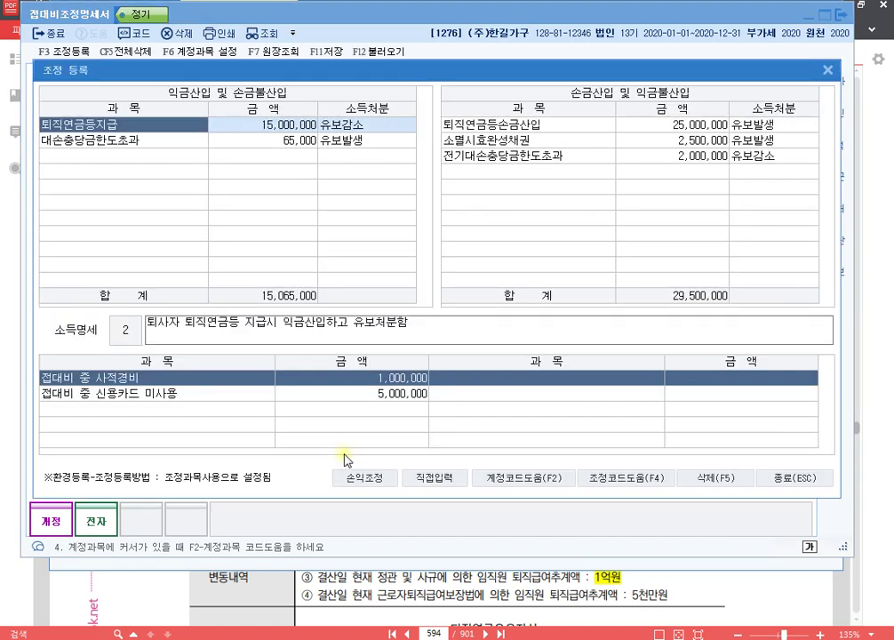
left_click(206, 155)
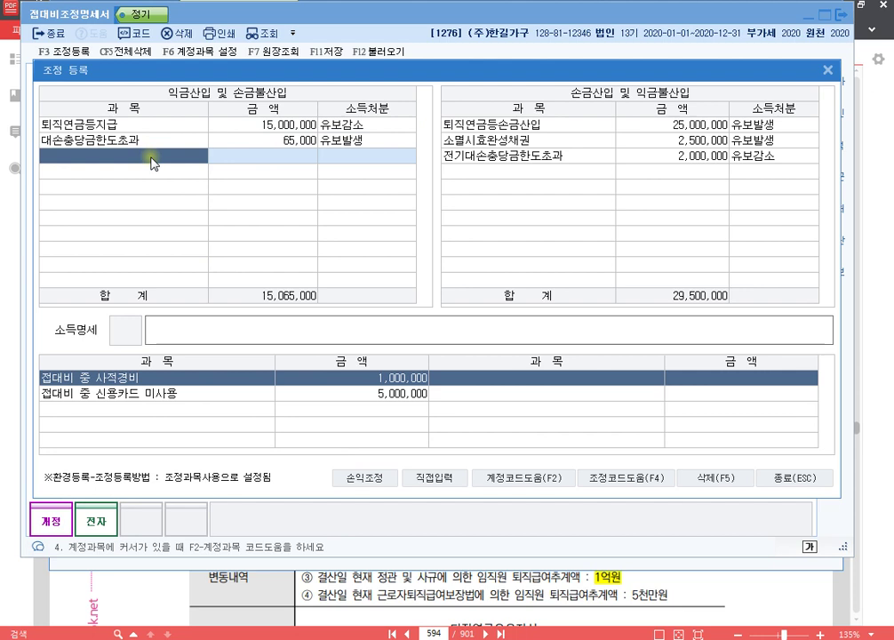
double_click(152, 160)
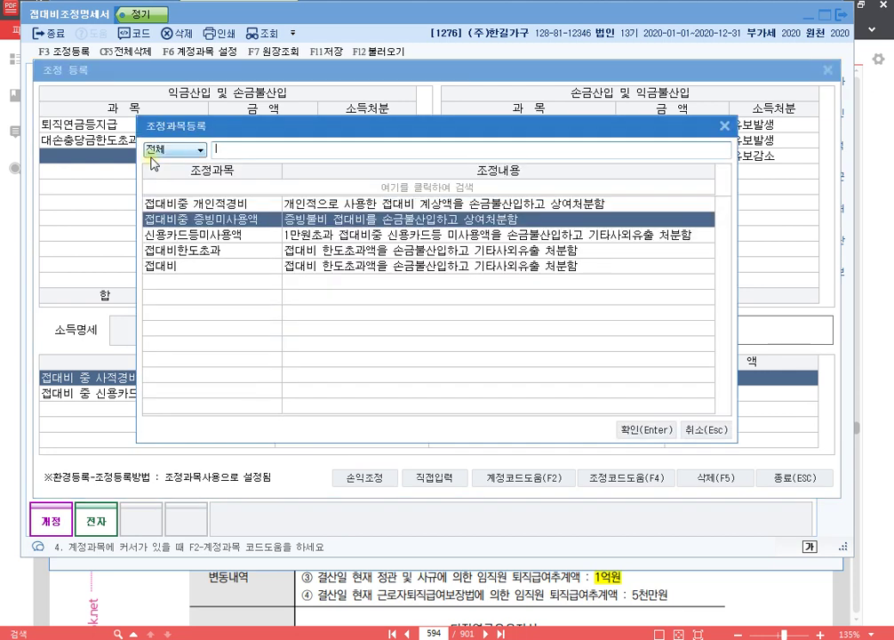
key("Return")
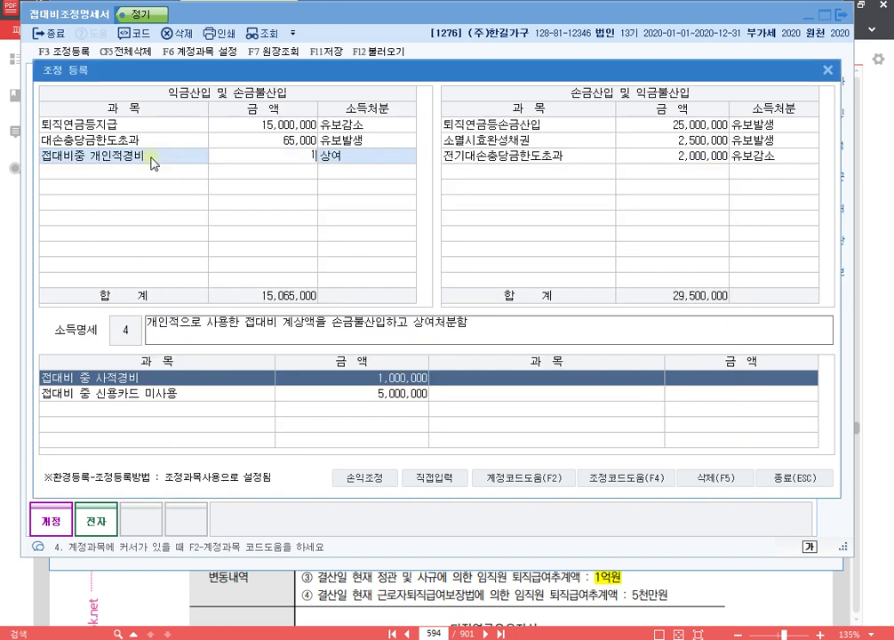
type("1000000")
key("Return")
key("Return")
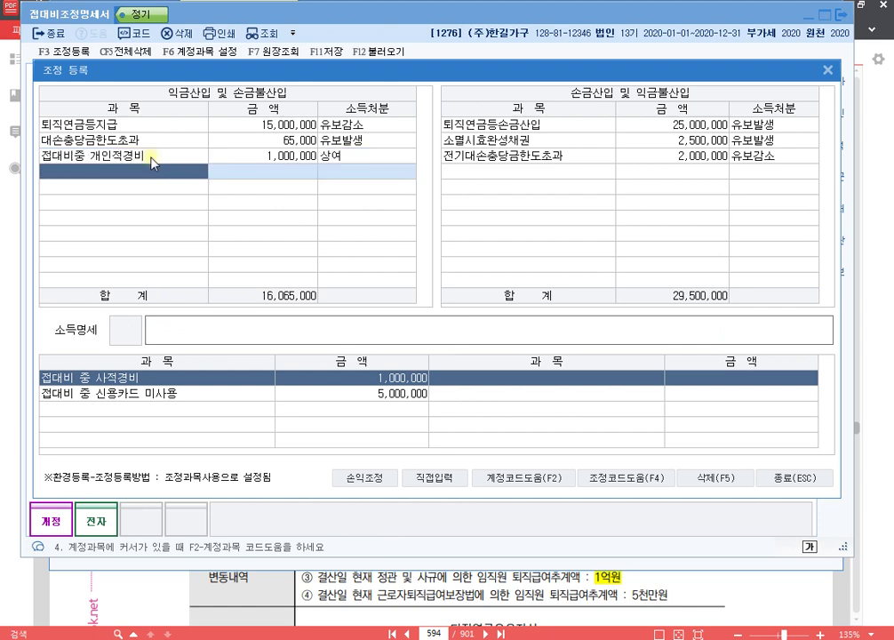
Register 신용카드등미사용액 of 5,000,000 under 익금산입 및 손금불산입 with 기타사외유출 disposition and close 조정 등록.
key("F2")
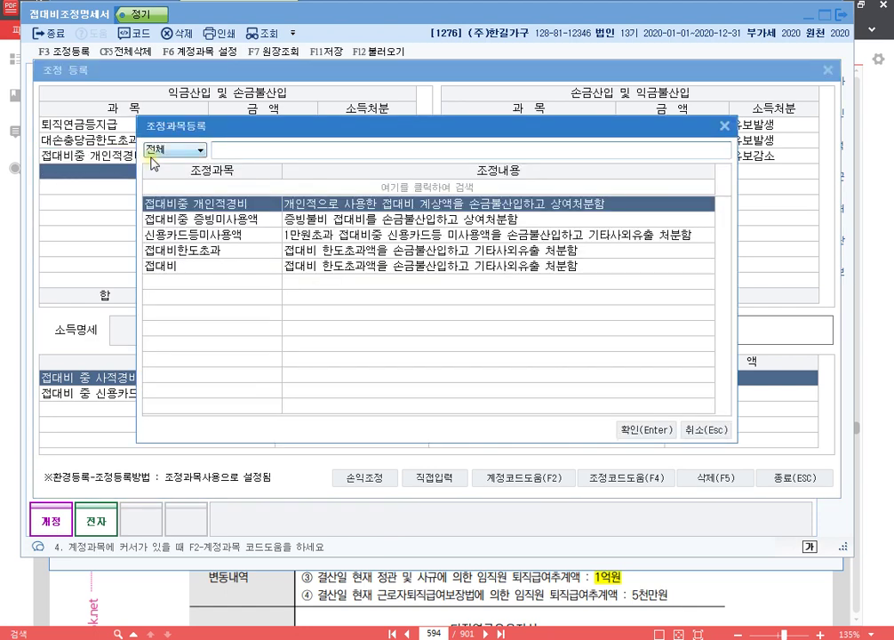
key("Down")
key("Down")
key("Return")
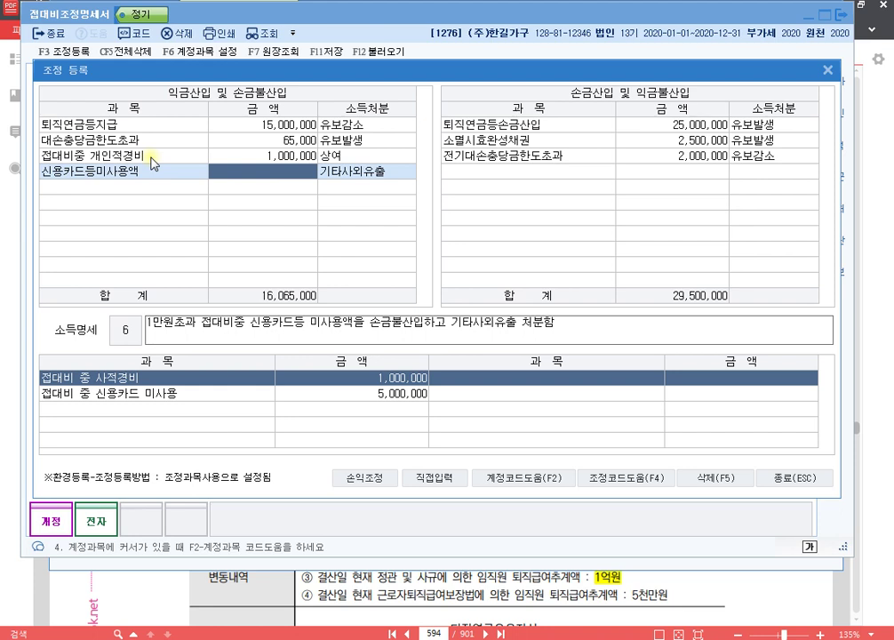
type("5000000")
key("Return")
key("Return")
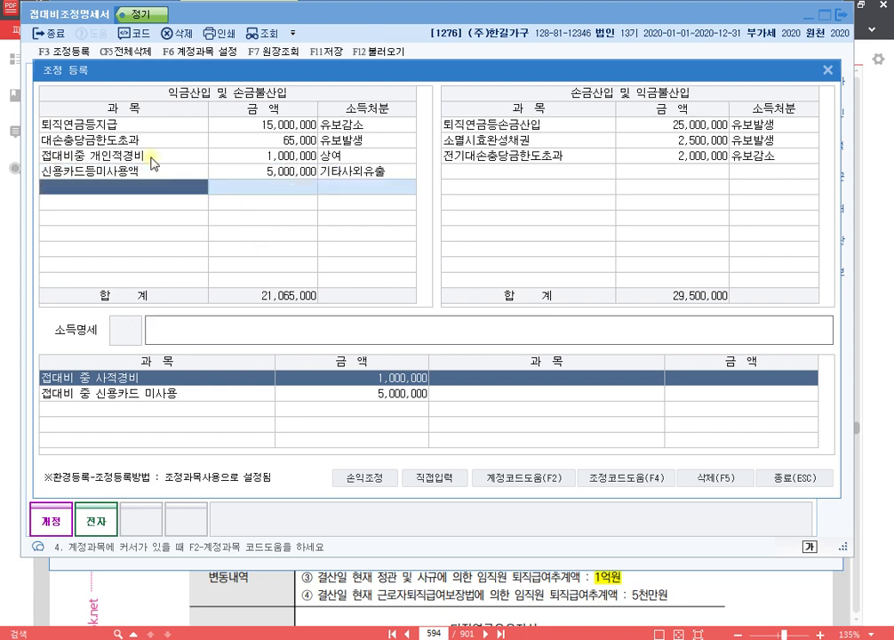
key("Up")
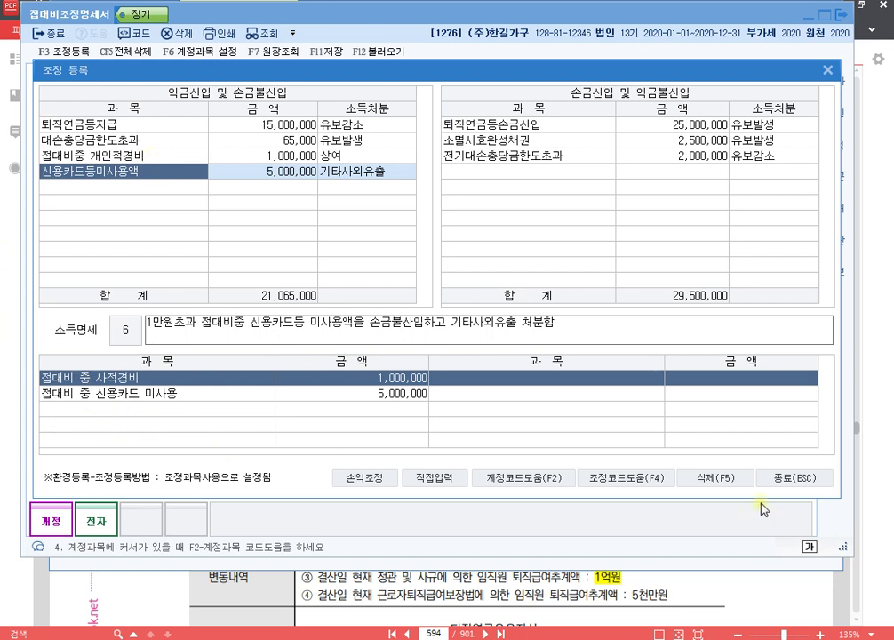
left_click(794, 480)
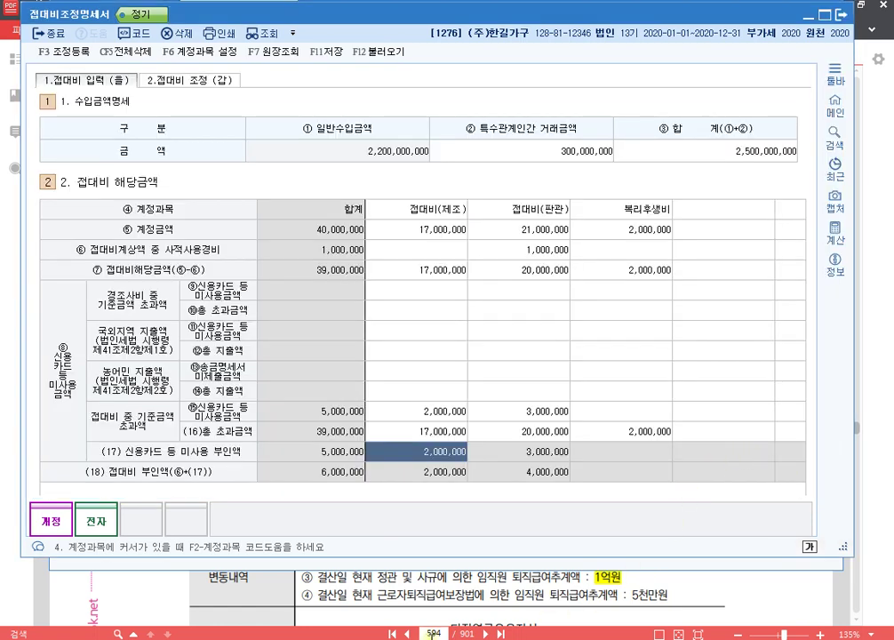
Switch to Notepad and add the line "p.621 1278" below the p.594 entry.
key("alt+Tab")
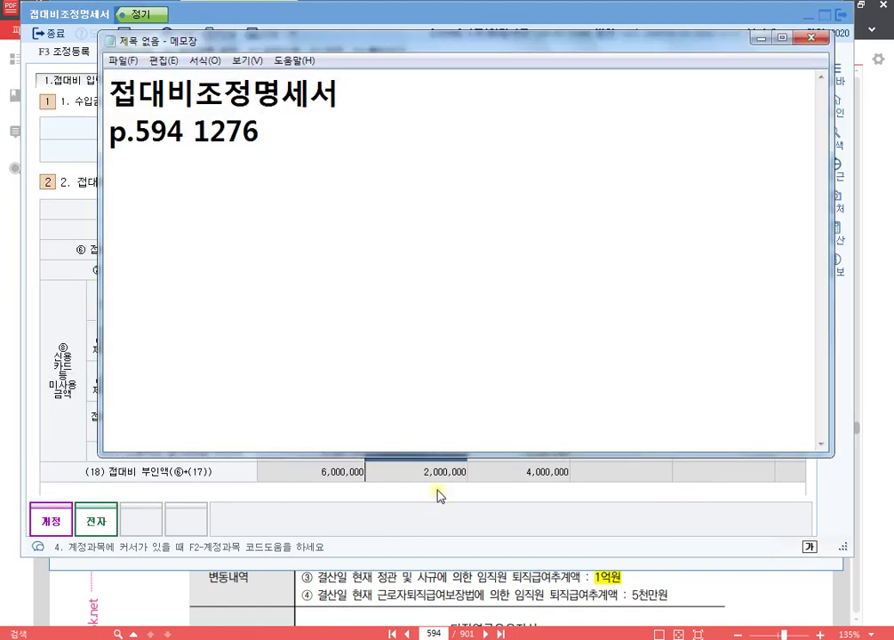
type("p.621")
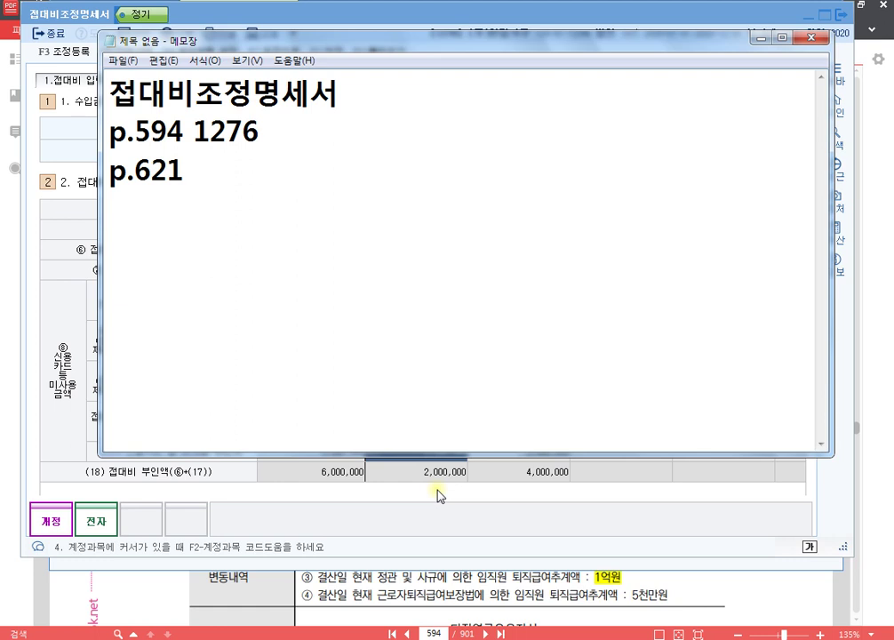
type("1278")
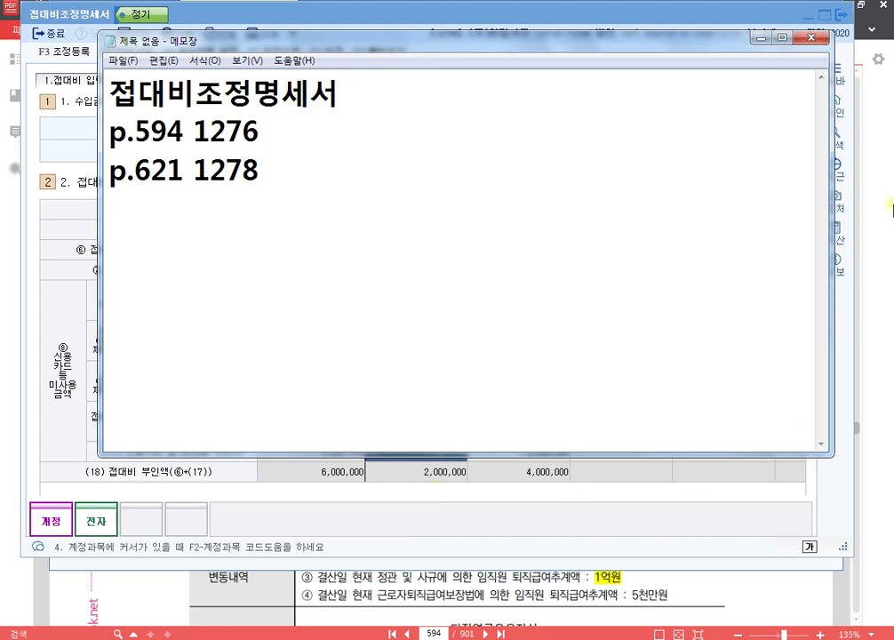
Close the 접대비조정명세서 in KcLep and save its contents.
left_click(841, 16)
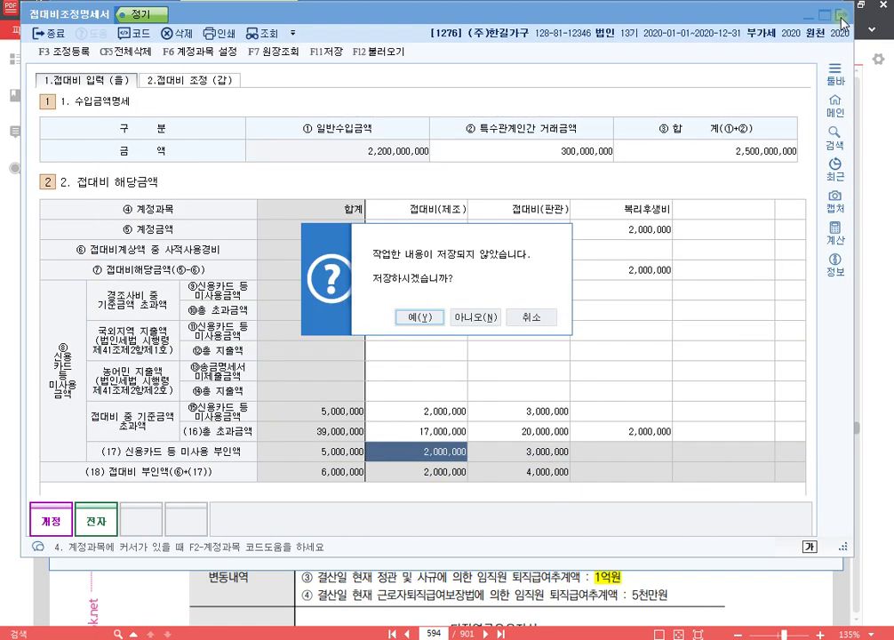
left_click(419, 316)
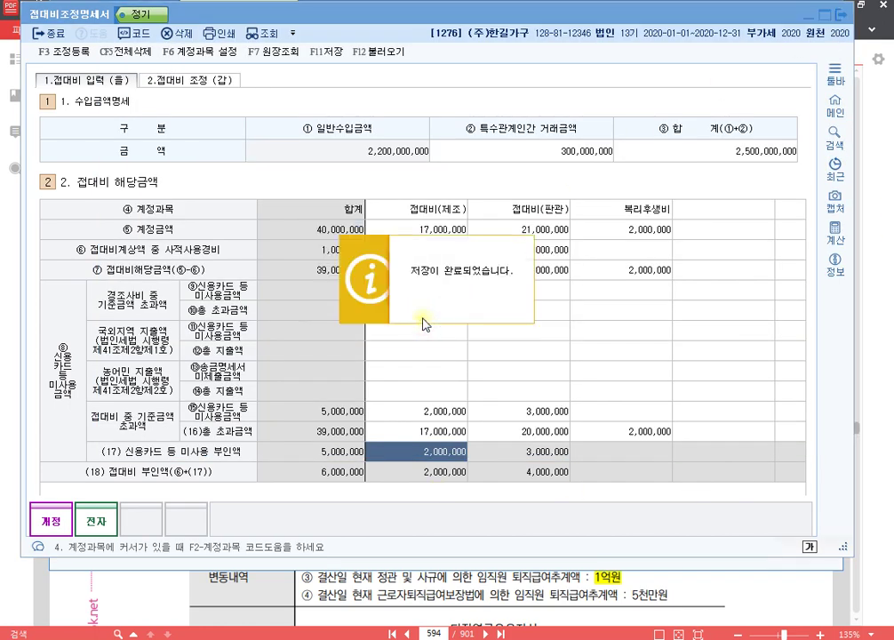
left_click(423, 324)
left_click(520, 484)
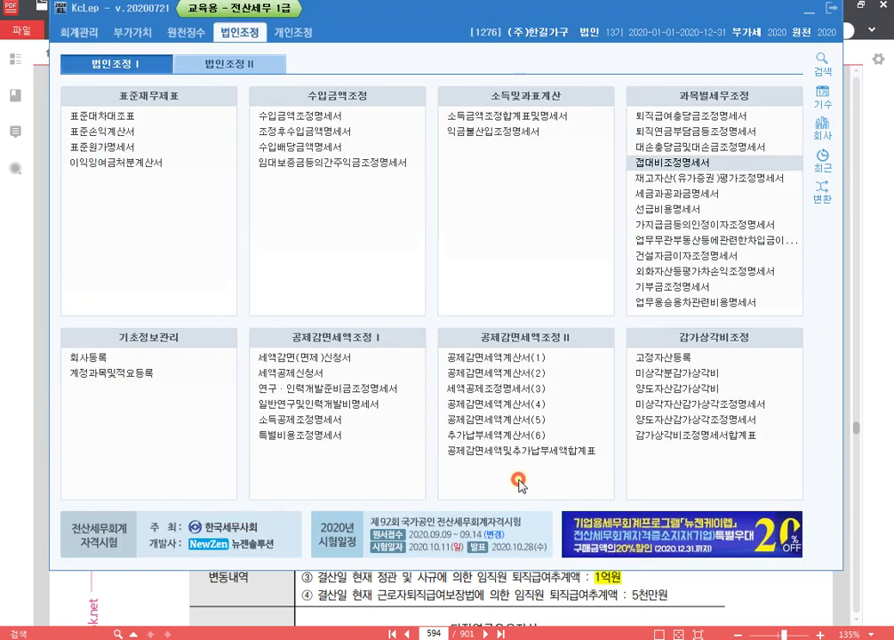
Load company code 1276 through the 회사변경 dialog.
left_click(822, 188)
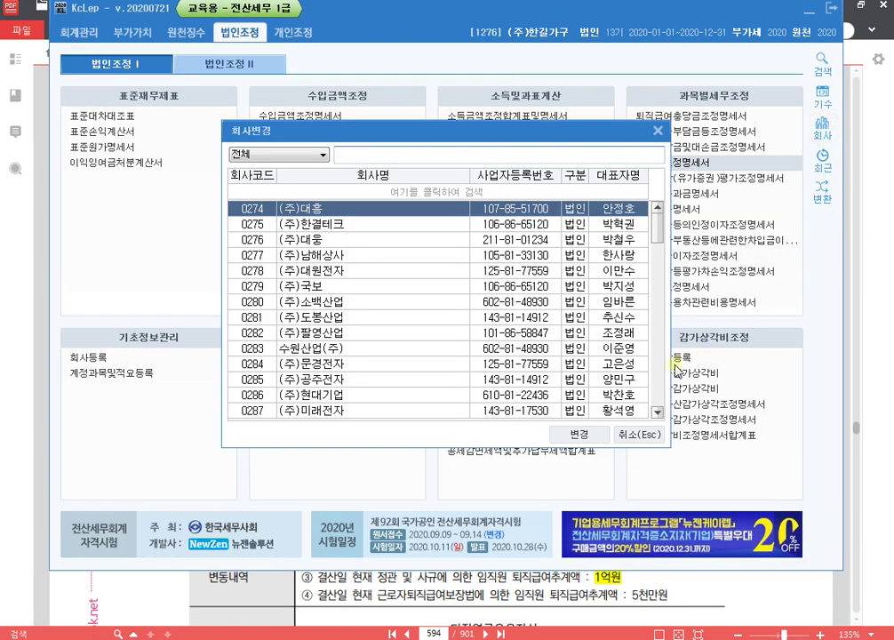
type("1276")
key("Return")
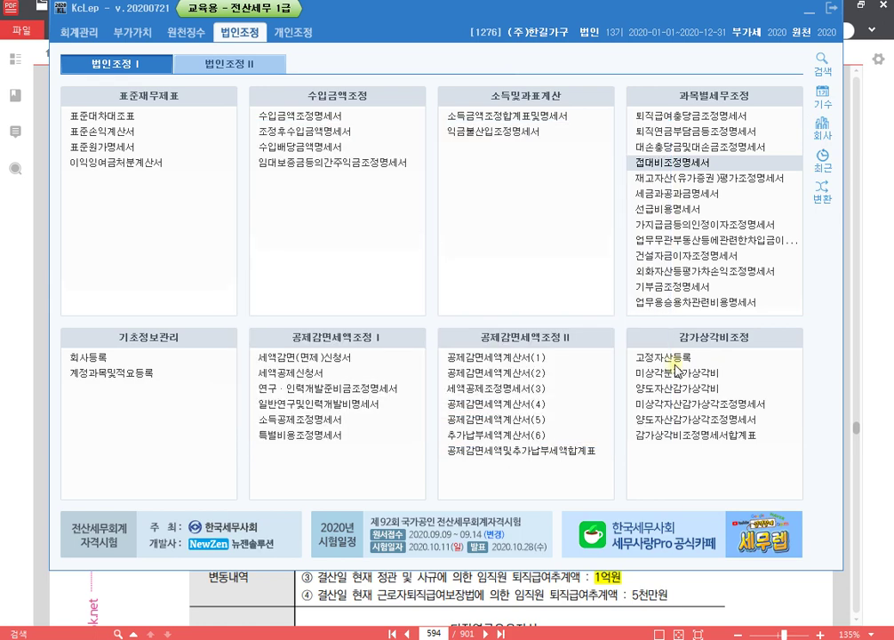
Switch to the textbook PDF, go to page 621 and read question [2] on the 접대비 조정명세서, checking the Notepad page list.
key("alt+Tab")
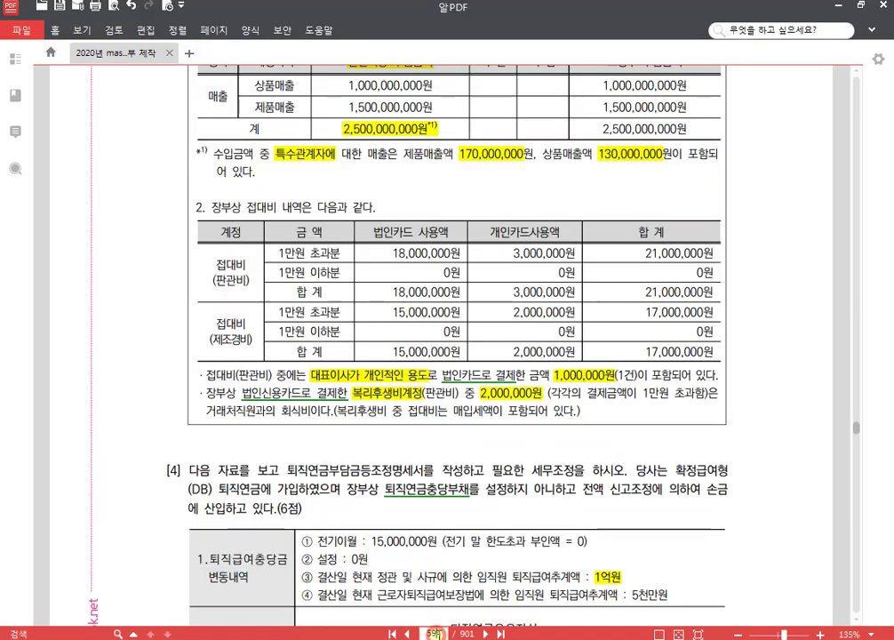
key("alt+Tab")
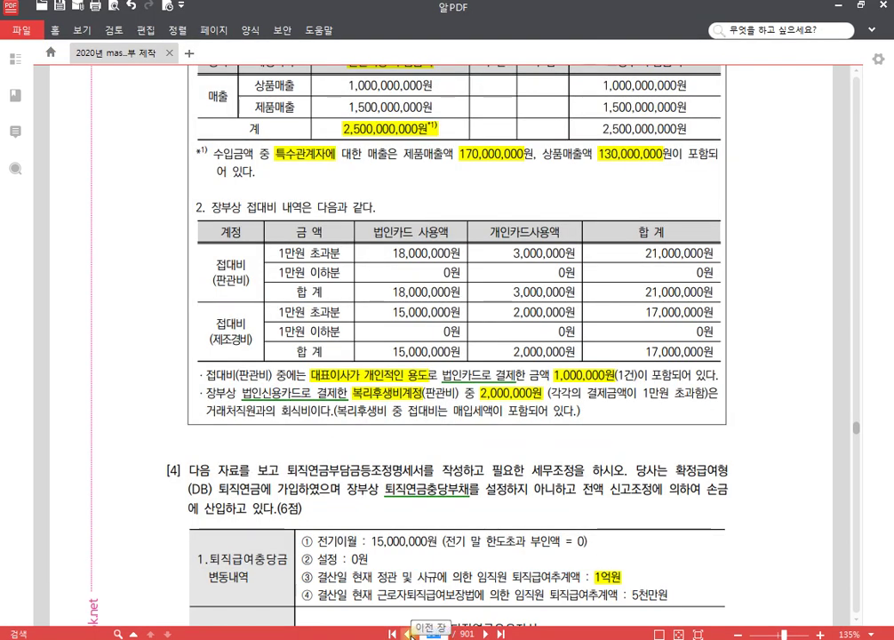
left_click(411, 634)
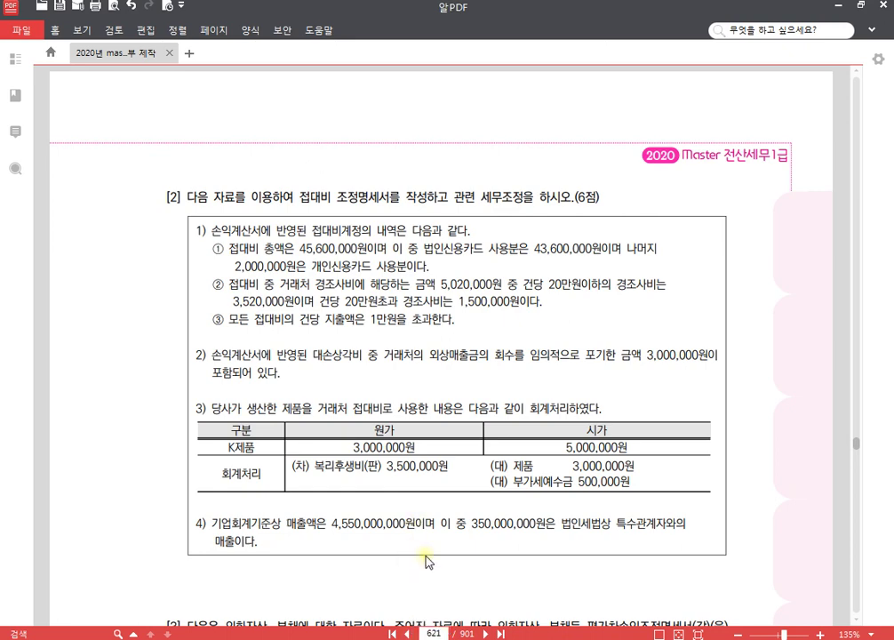
scroll(425, 559, "down", 2)
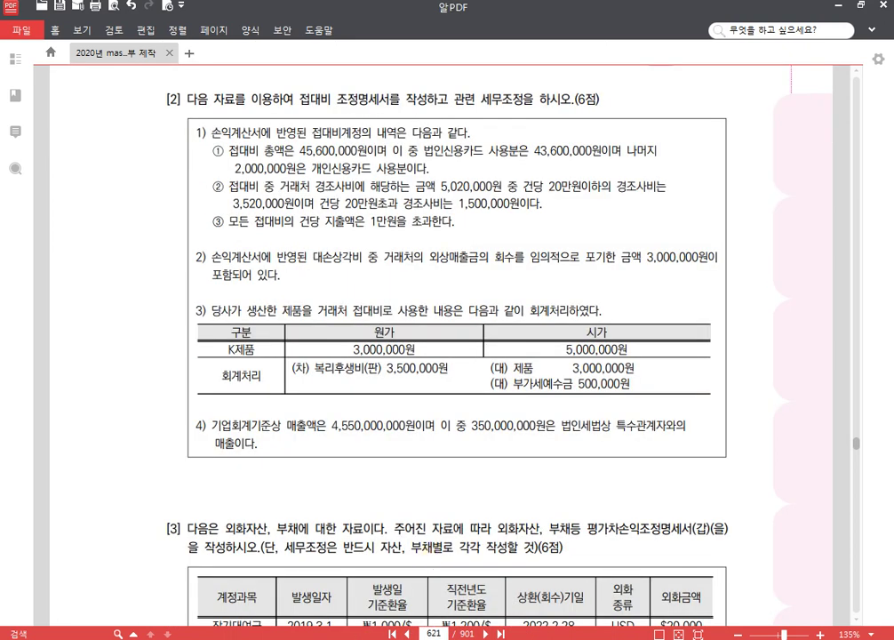
key("alt+Tab")
key("alt+Tab")
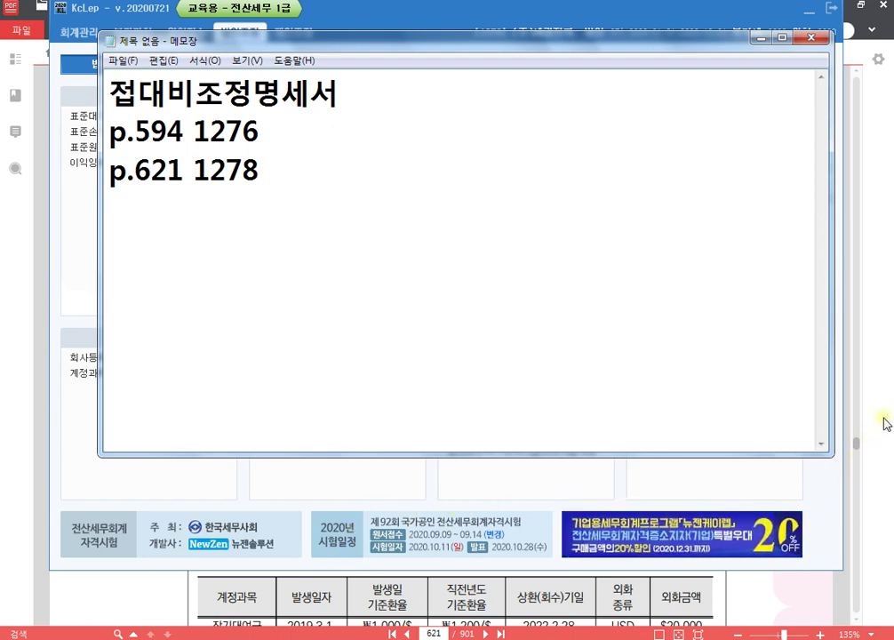
key("alt+Tab")
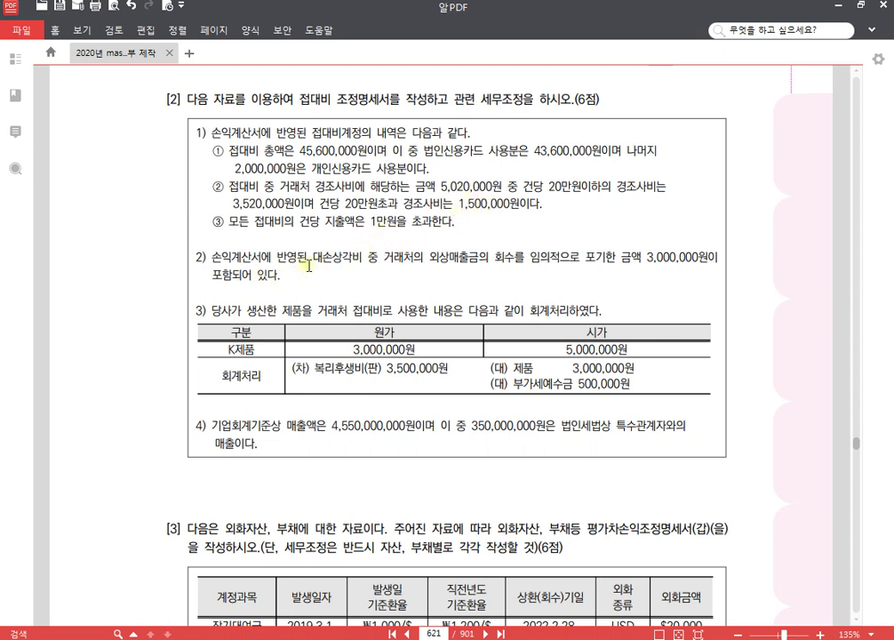
In item 2) of the question, highlight 대손상각비, the phrase 외상매출금의 회수를 임의적으로 포기, and the amount 3,000,000원.
left_click_drag(314, 262, 355, 263)
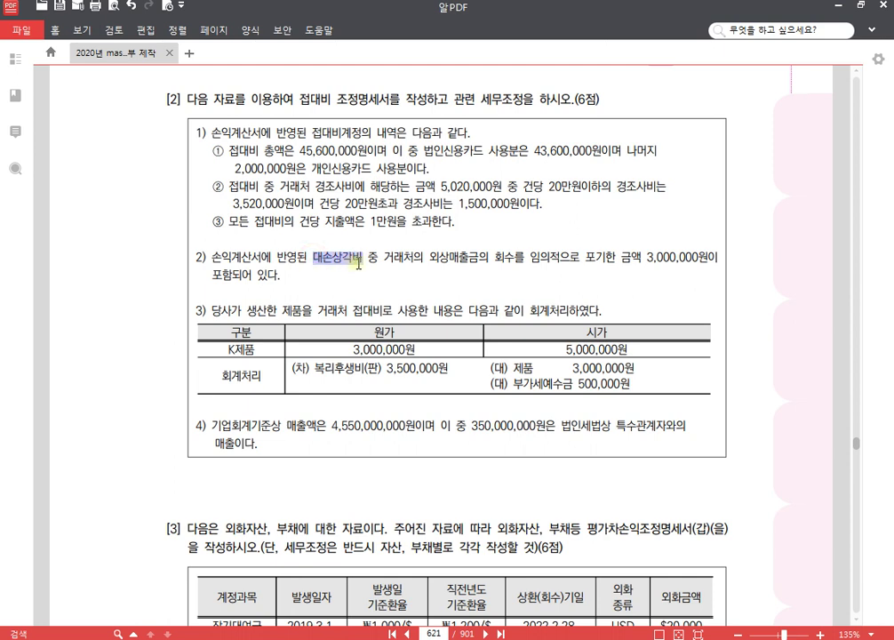
left_click(290, 189)
left_click(427, 264)
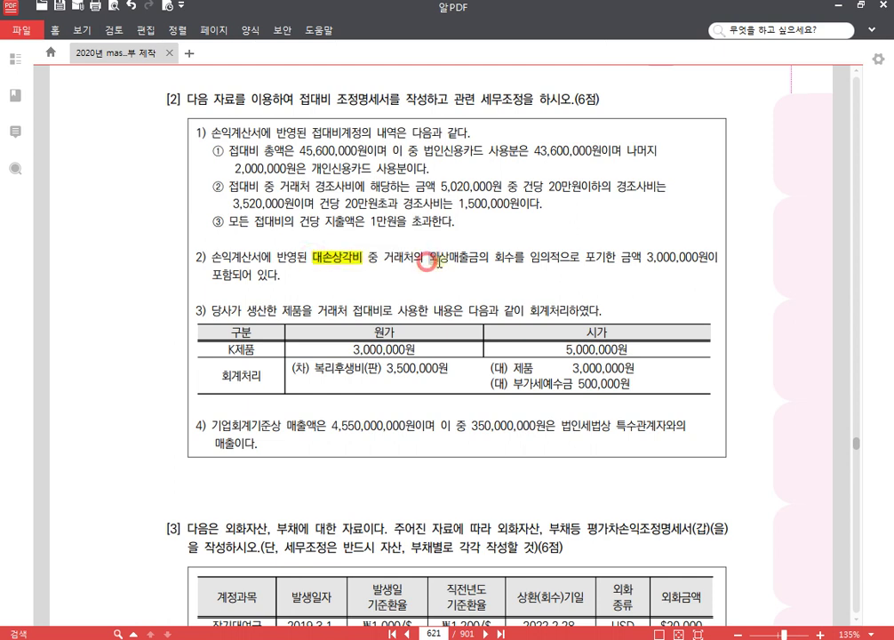
left_click_drag(431, 259, 601, 263)
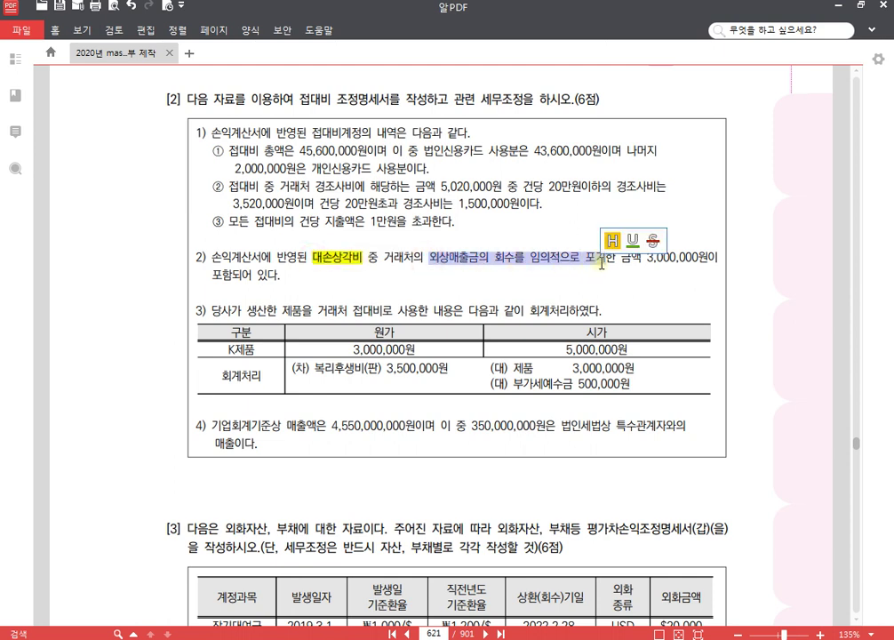
left_click(612, 240)
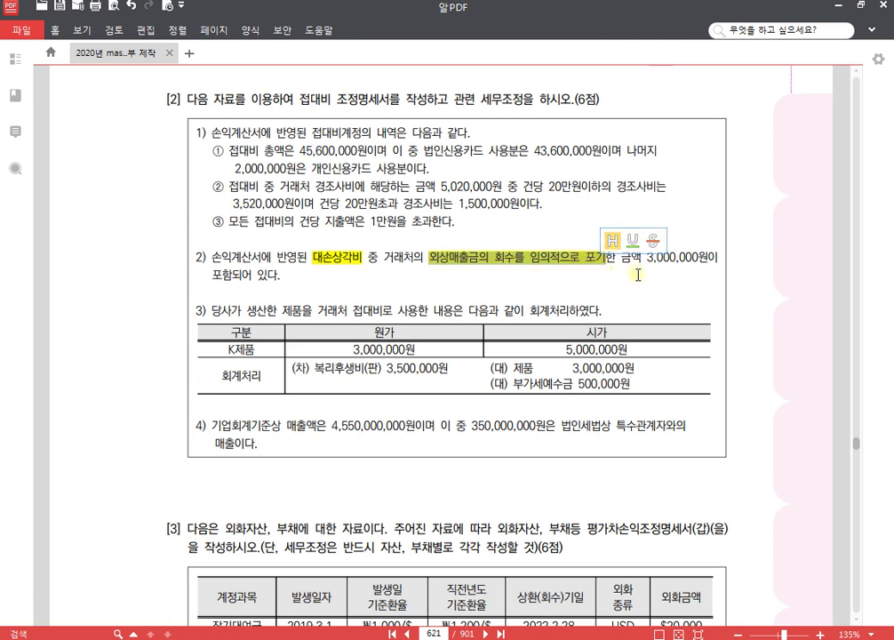
left_click(638, 277)
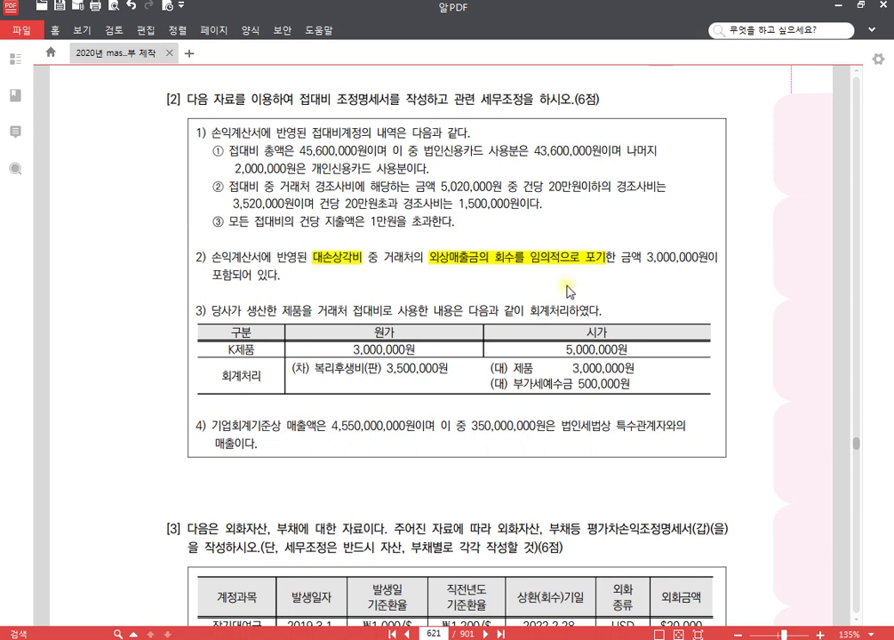
left_click_drag(650, 261, 712, 262)
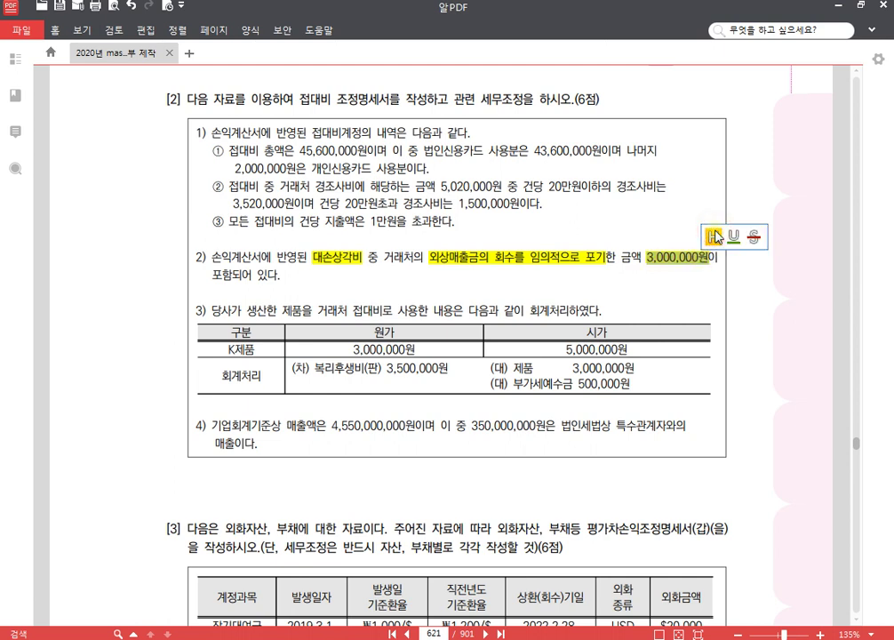
left_click(717, 236)
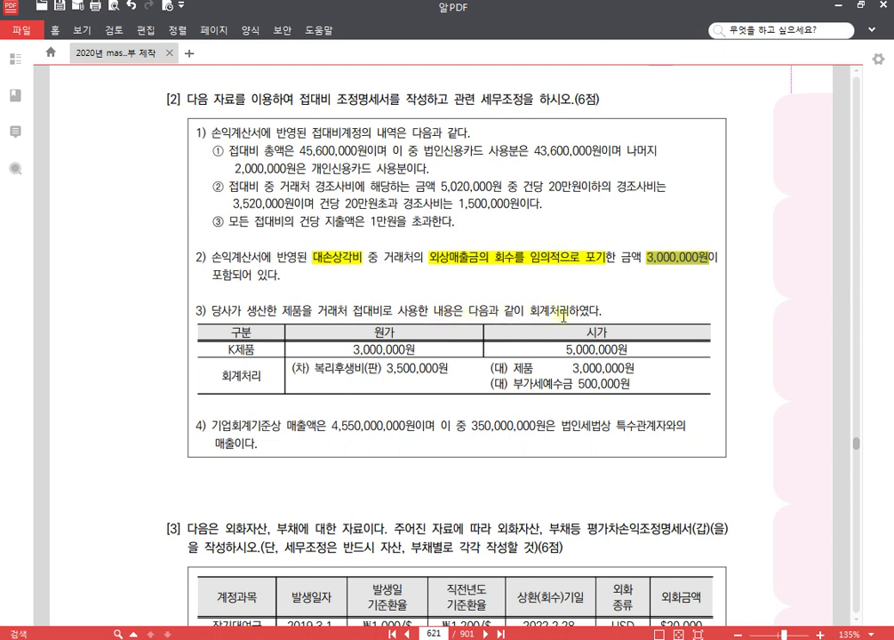
In item 3), highlight 복리후생비(판), the 시가 5,000,000원, 부가세예수금 500,000원 and the word 제품.
left_click_drag(315, 367, 376, 371)
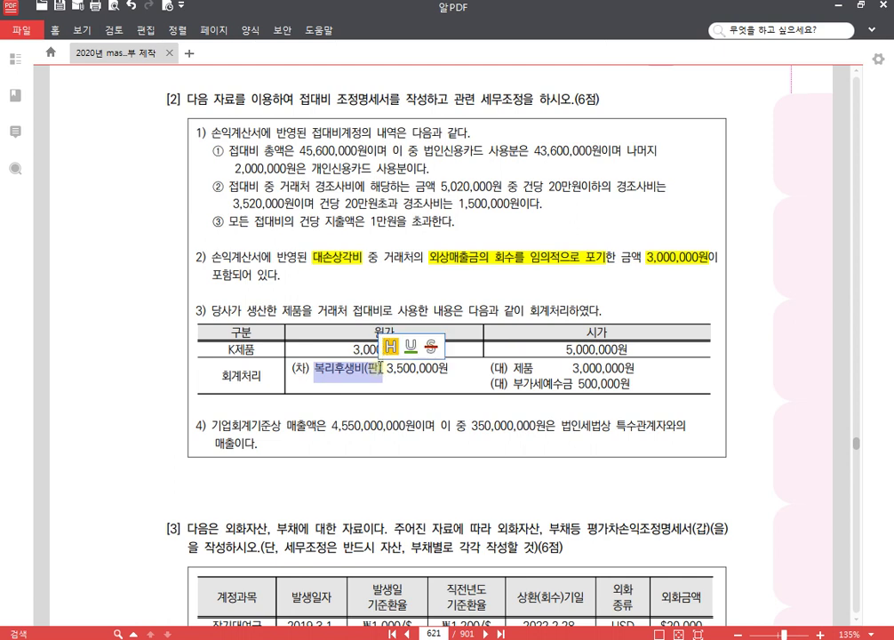
left_click(429, 337)
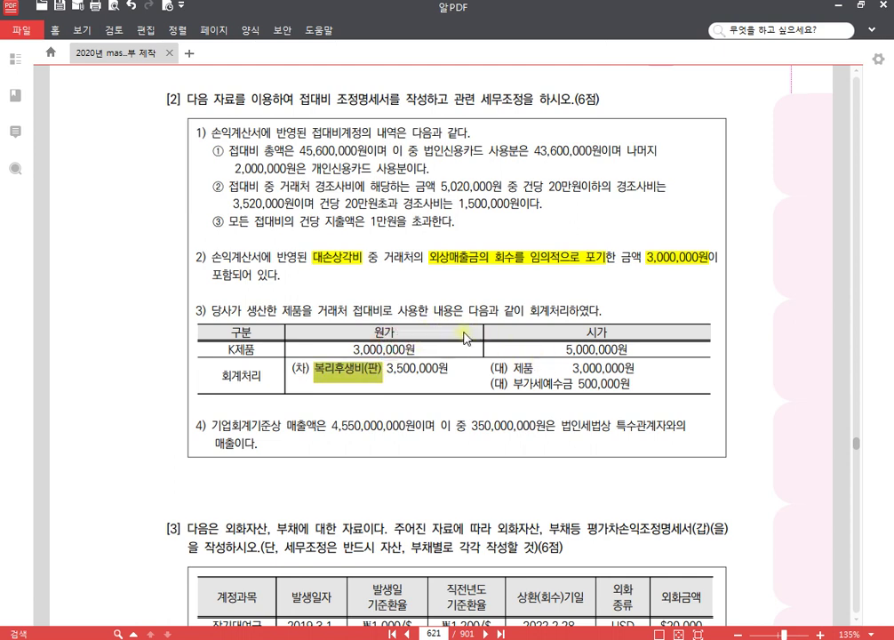
left_click_drag(567, 349, 647, 345)
left_click(646, 327)
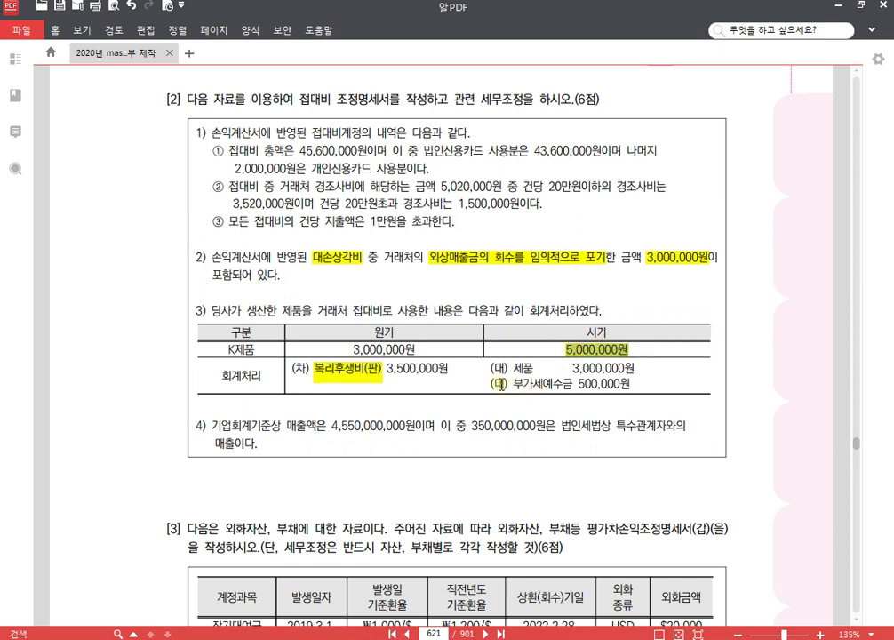
left_click_drag(512, 385, 626, 385)
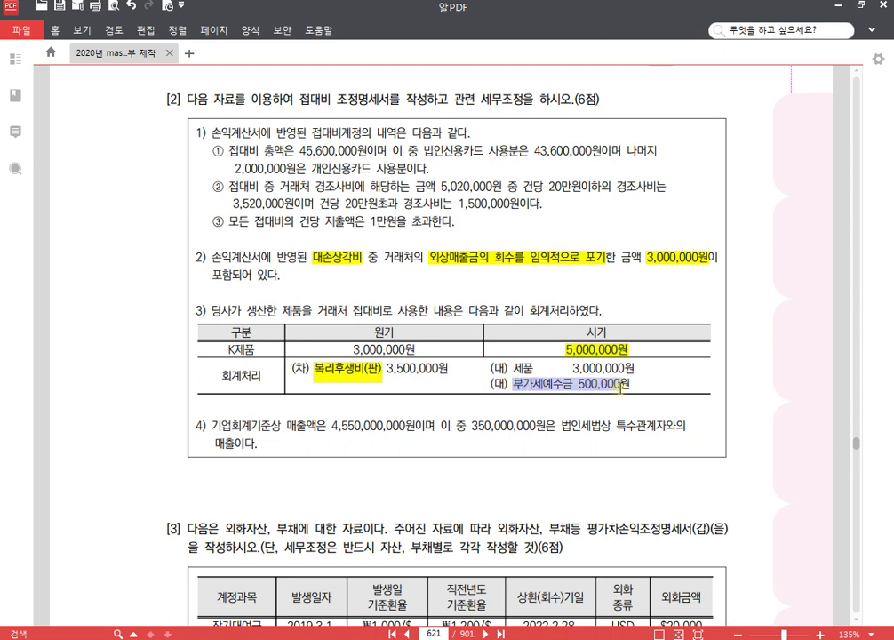
left_click(637, 364)
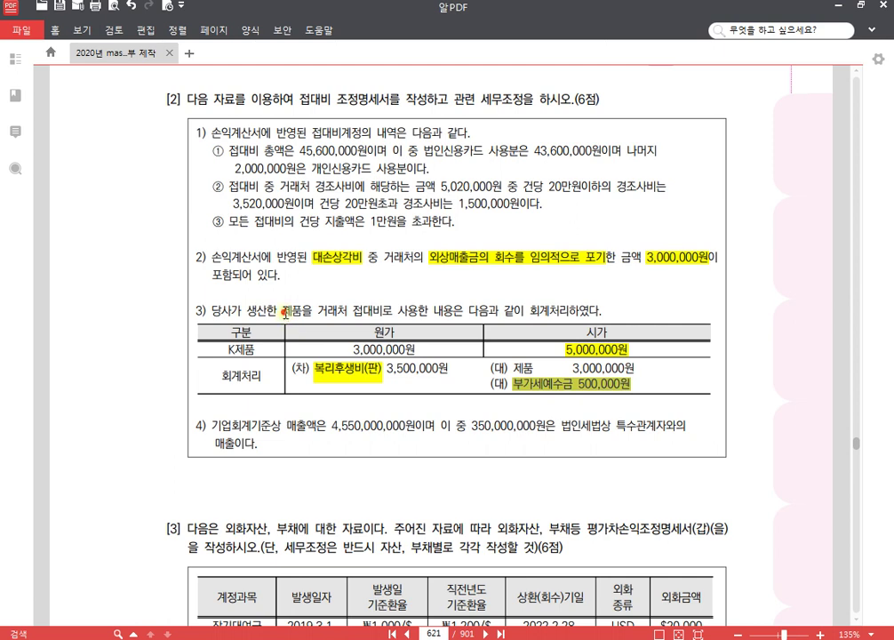
left_click_drag(282, 312, 304, 311)
left_click(241, 233)
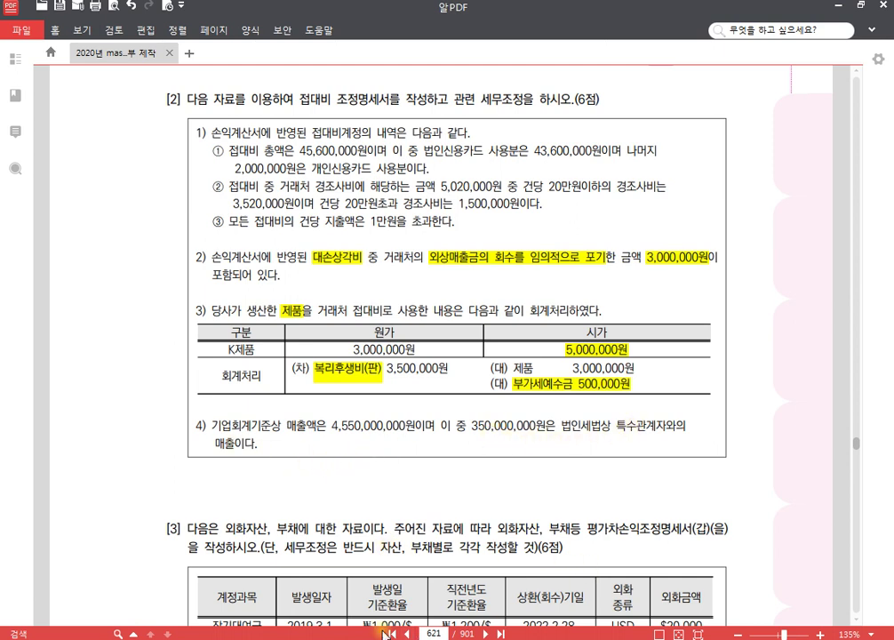
Switch to KcLep, open the 접대비조정명세서 for company 1278 and load its saved ledger data with 불러오기.
mouse_move(325, 637)
left_click(325, 569)
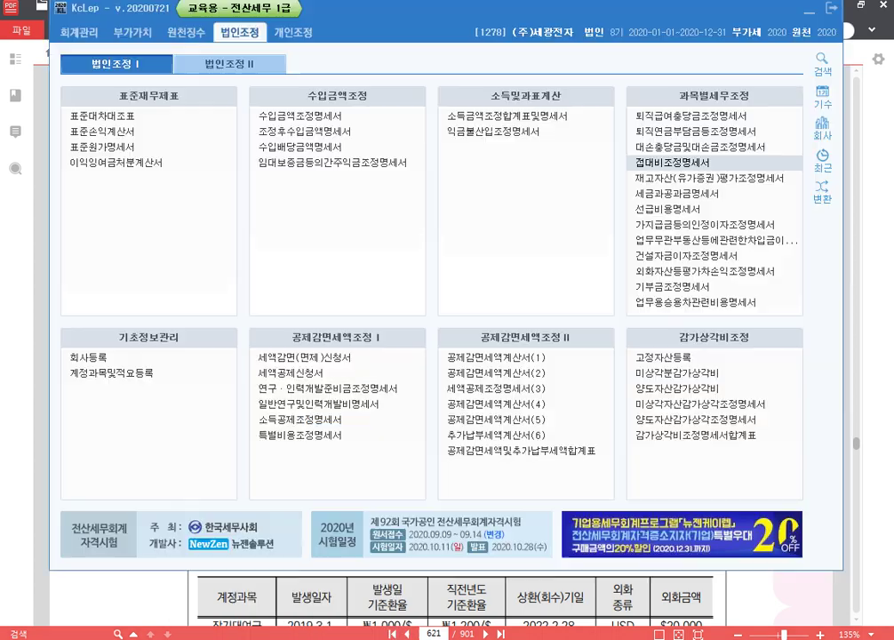
left_click(701, 166)
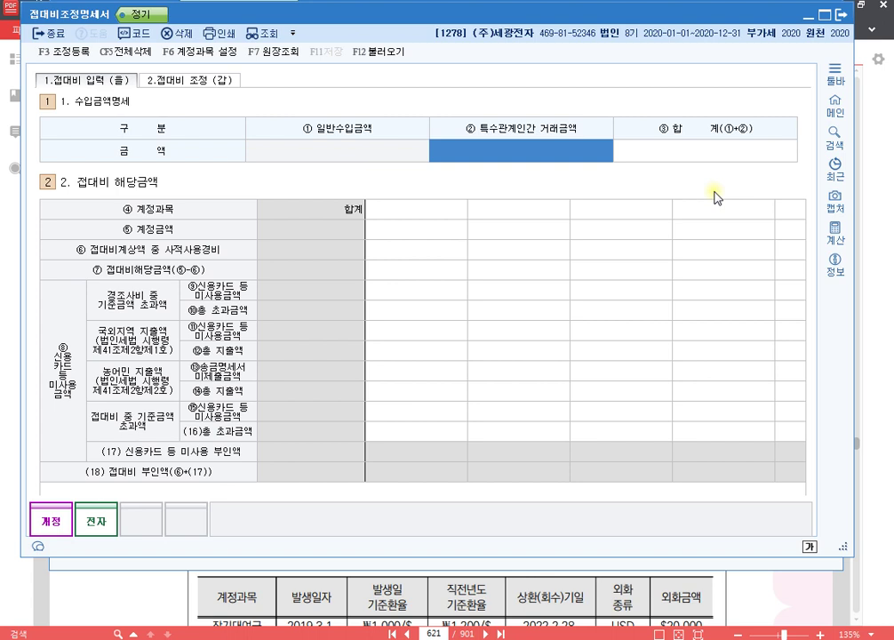
left_click(379, 51)
left_click(576, 318)
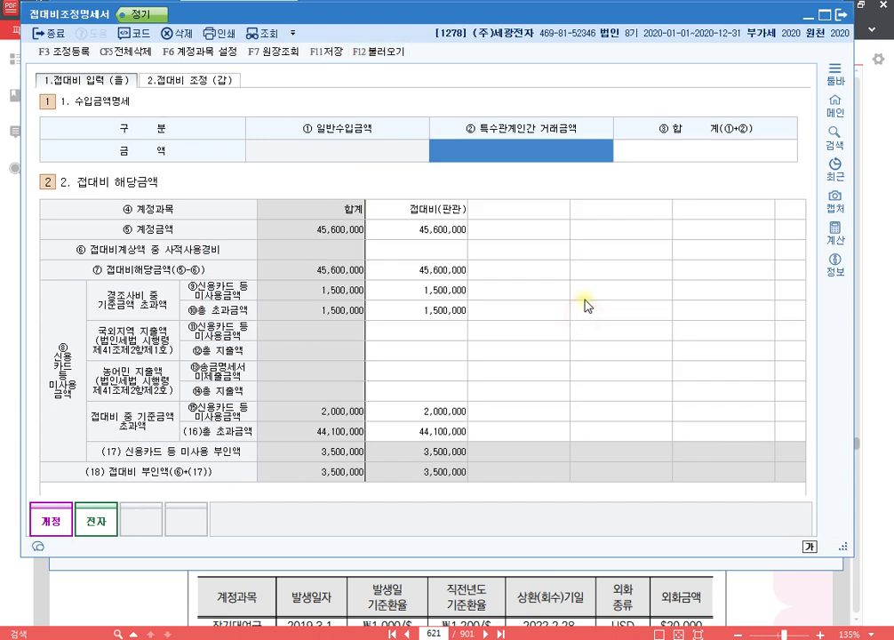
In 수입금액명세, set the 합계 to 4,550,000,000 and the 특수관계인간 거래금액 to 350,000,000.
left_click(650, 148)
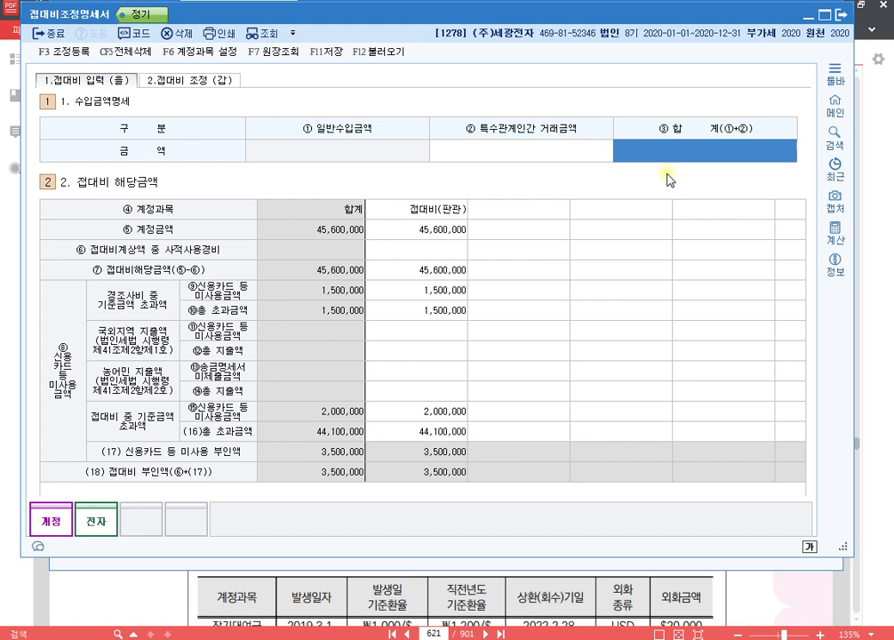
type("4550000000")
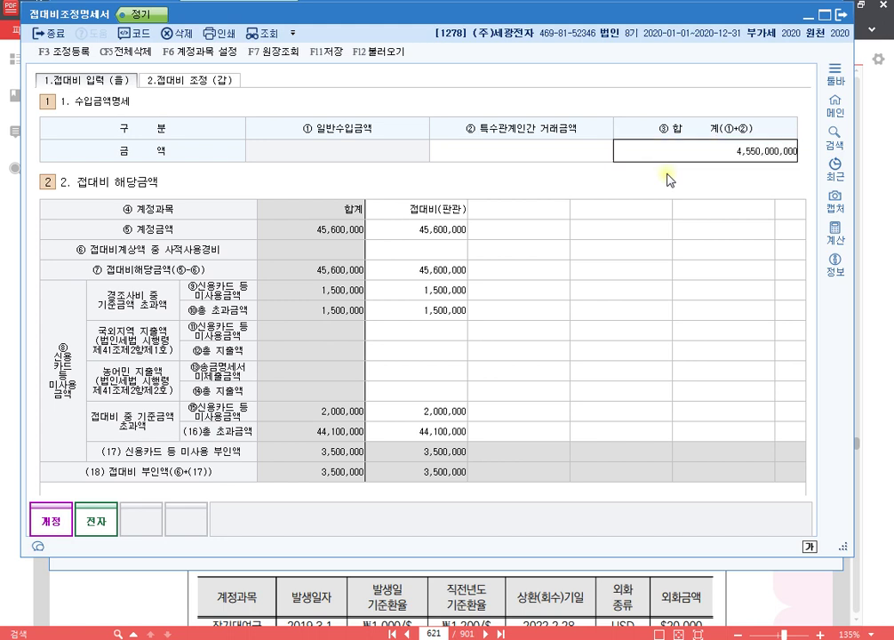
key("Return")
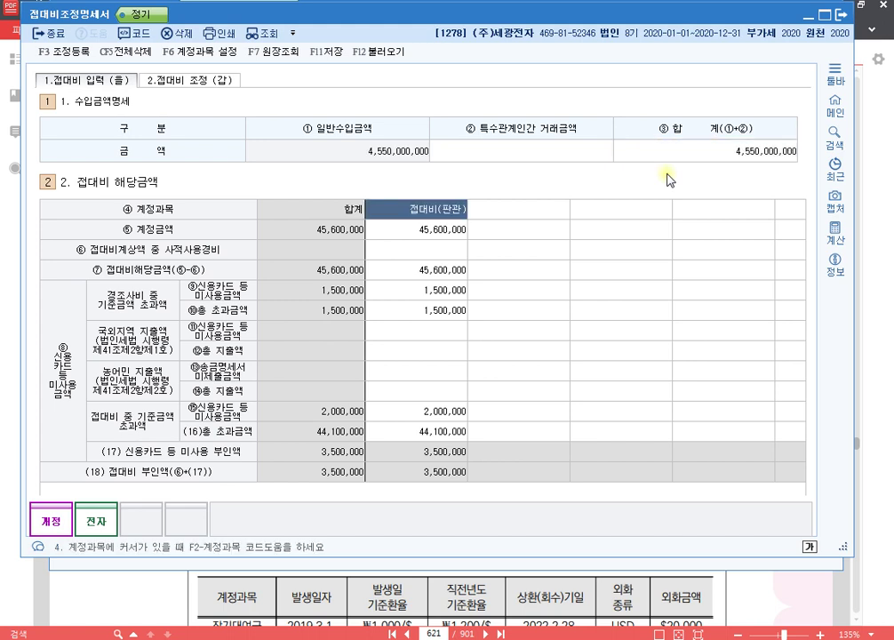
left_click(569, 147)
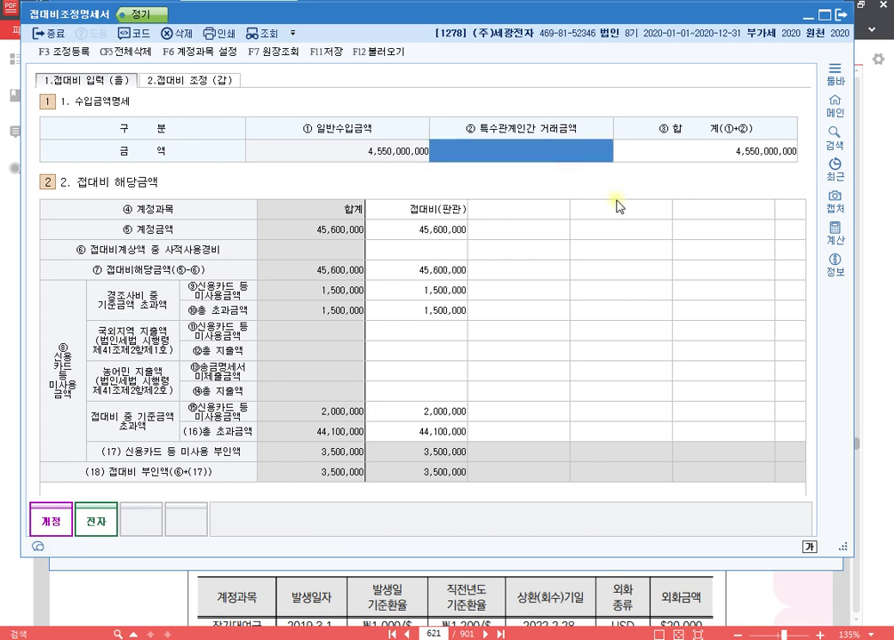
type("350000000")
key("Return")
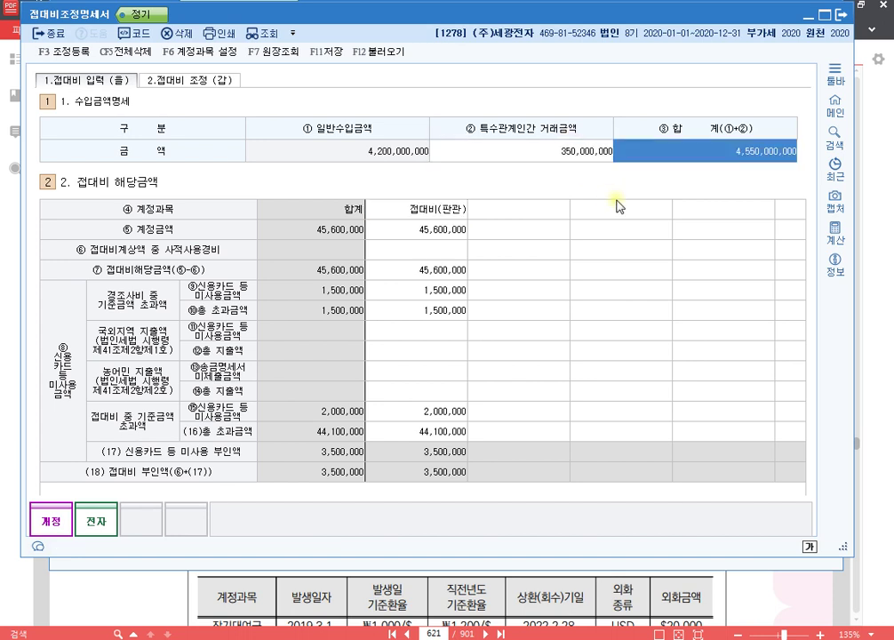
key("Left")
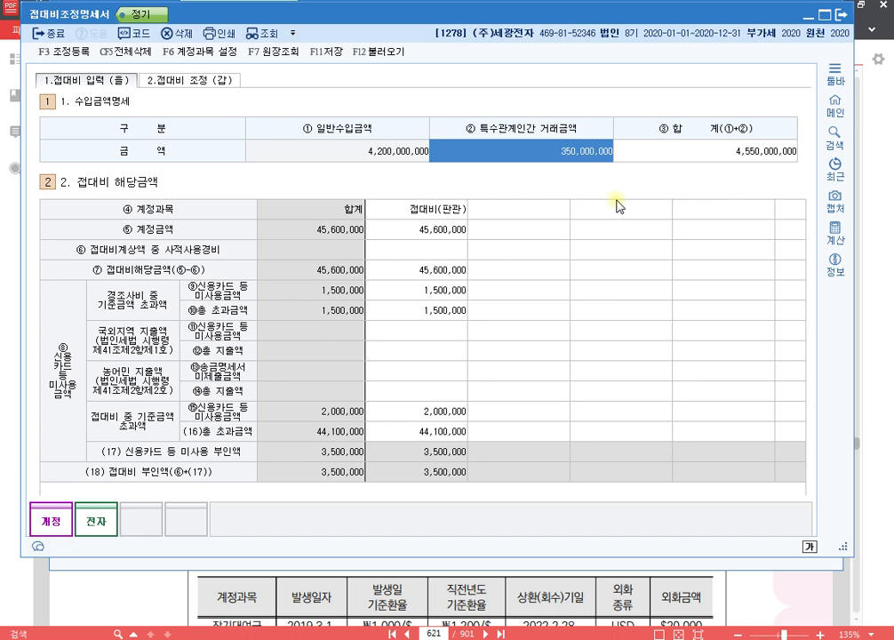
Use the built-in calculator to subtract 5,020,000 of 경조사비 from the 접대비 계정금액 of 45,600,000.
left_click(436, 232)
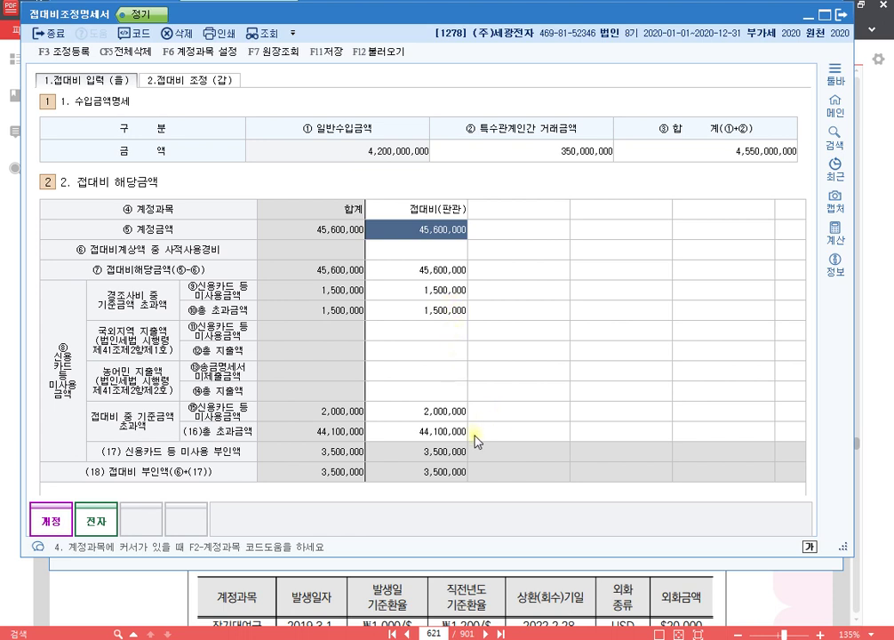
left_click(836, 230)
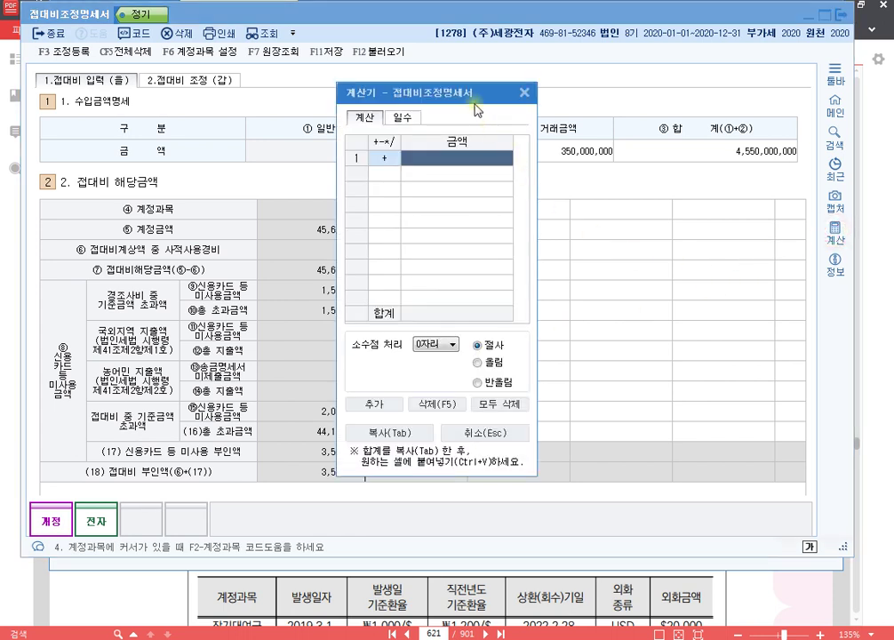
left_click_drag(475, 92, 688, 100)
type("5")
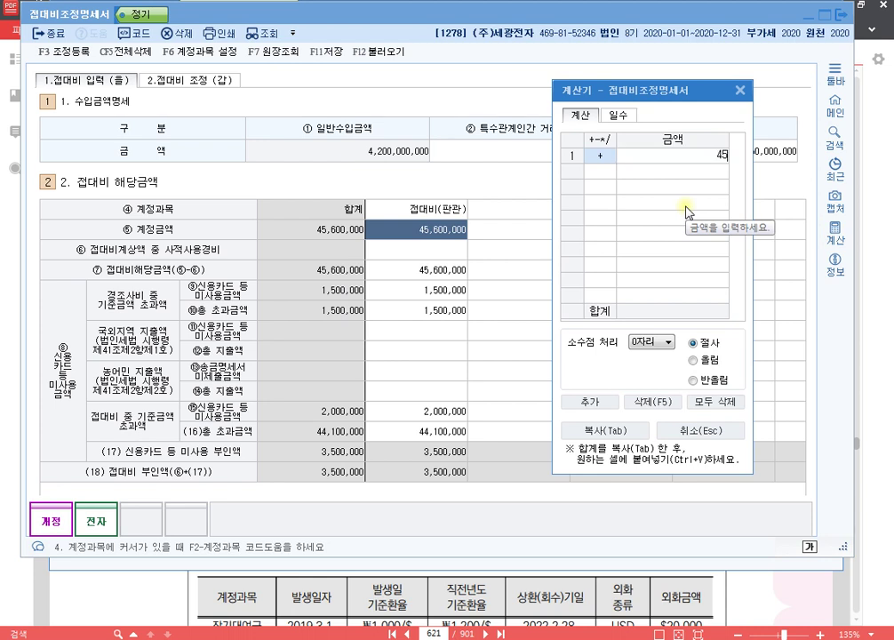
type(",600,000")
key("Return")
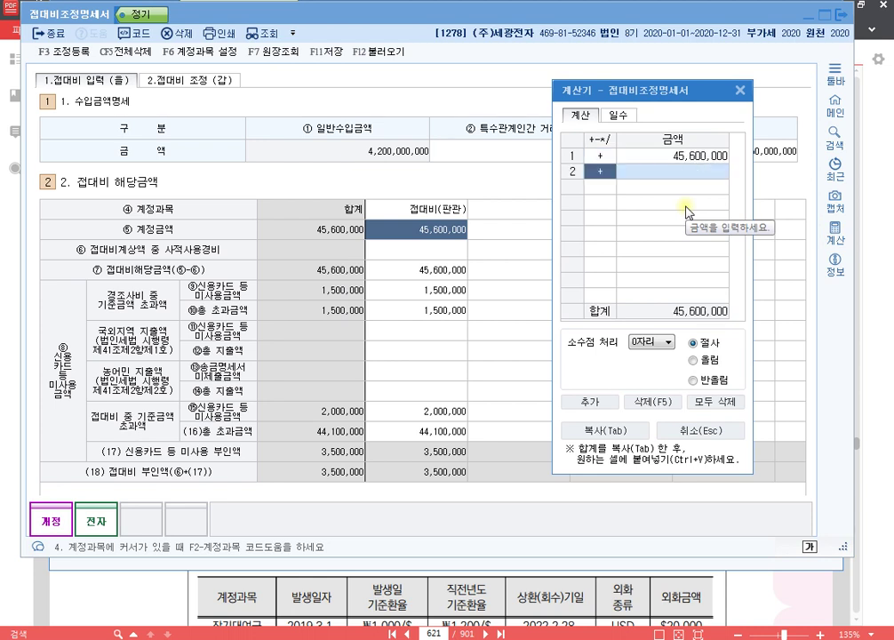
type("-5020000")
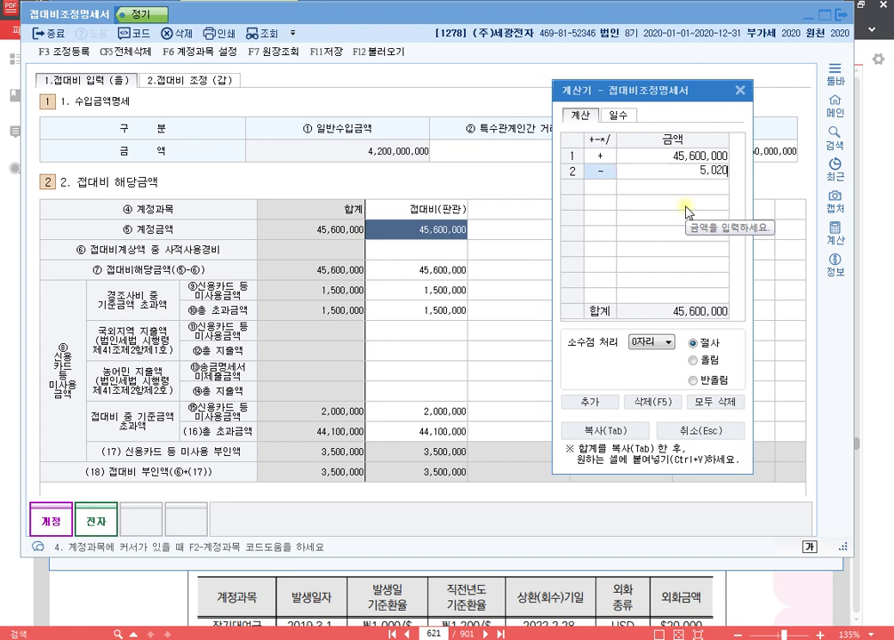
key("Return")
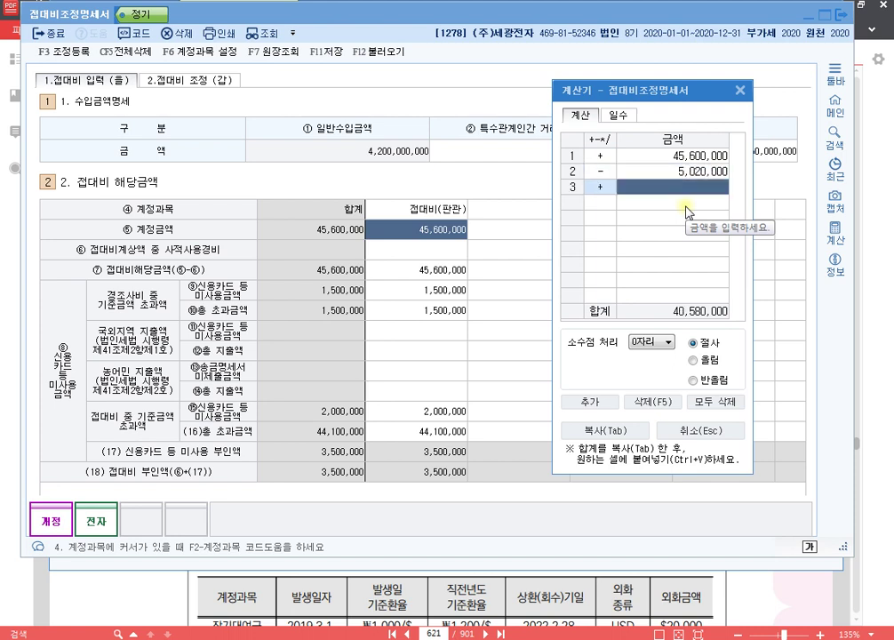
Set (16)총 초과금액 of 접대비 중 기준금액 초과액 to 40,580,000 in the 접대비(판관) column and check its ⑮신용카드 등 미사용금액.
left_click(445, 432)
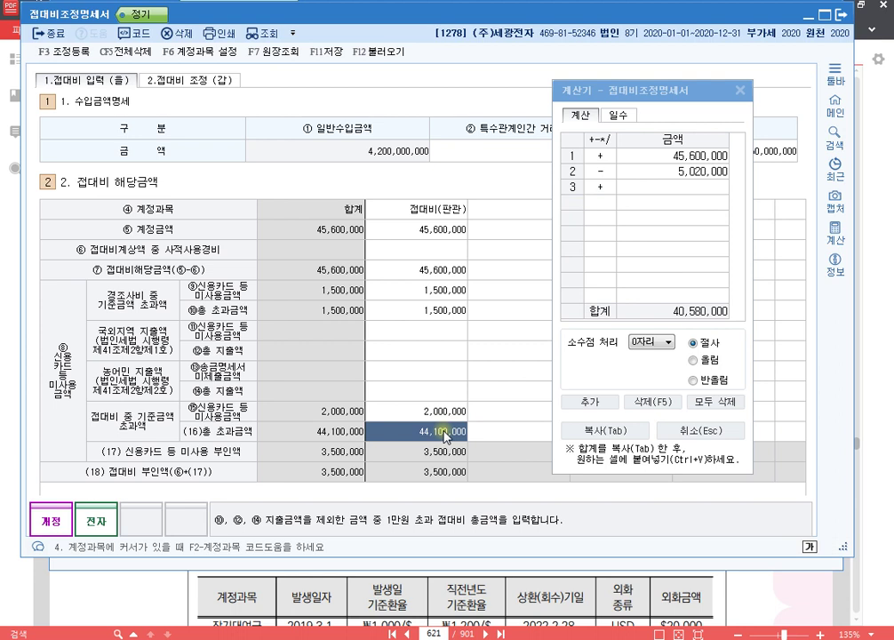
type("40,580")
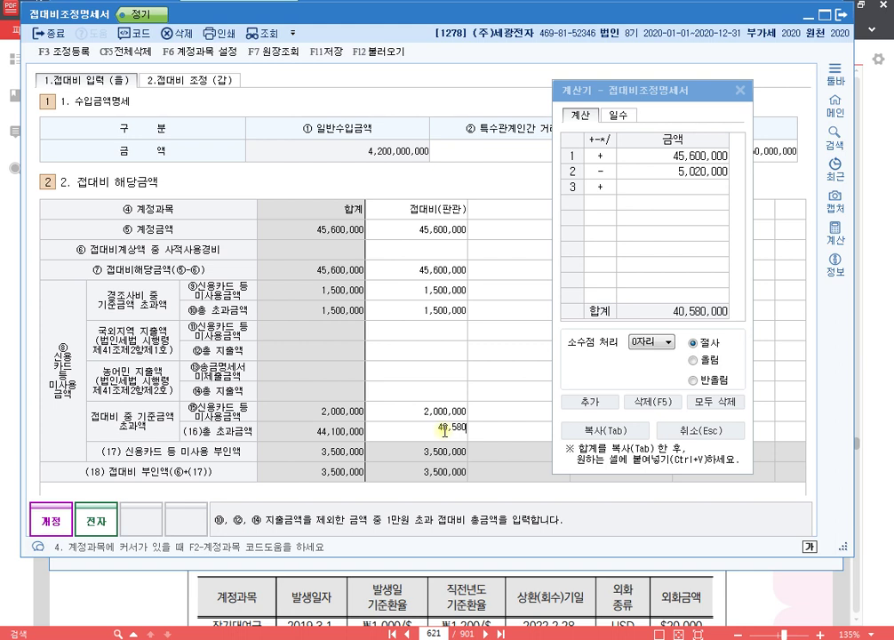
type(",000")
key("Return")
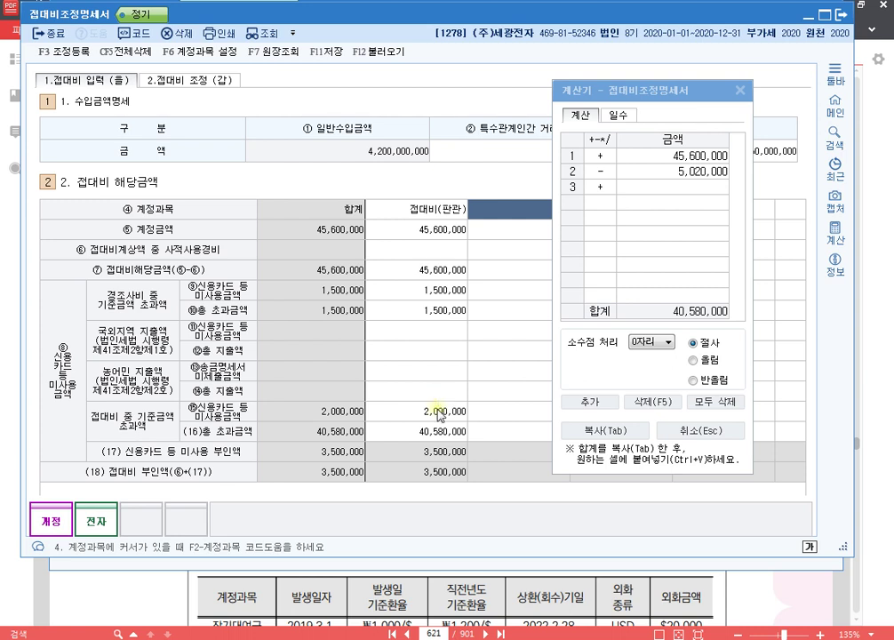
left_click(439, 414)
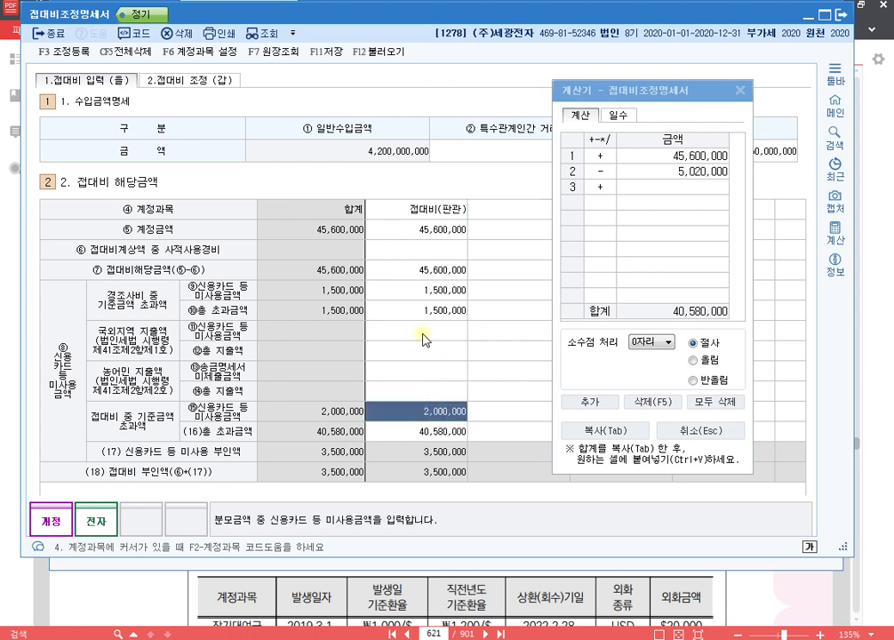
Use the built-in calculator to subtract 3,520,000 from the 5,020,000 of 경조사비 and compare it with rows ⑨ and ⑩ of 접대비(판관).
left_click(439, 311)
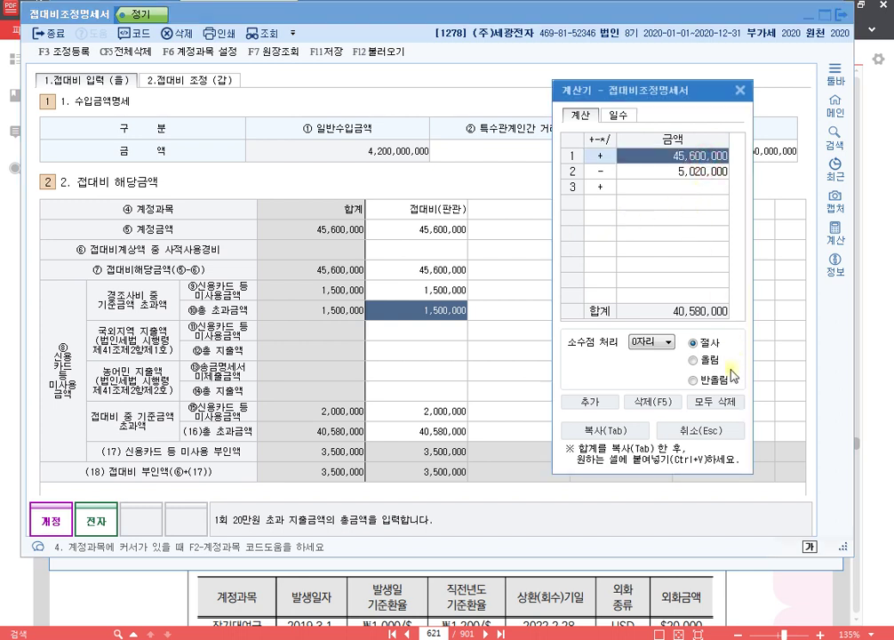
left_click(720, 402)
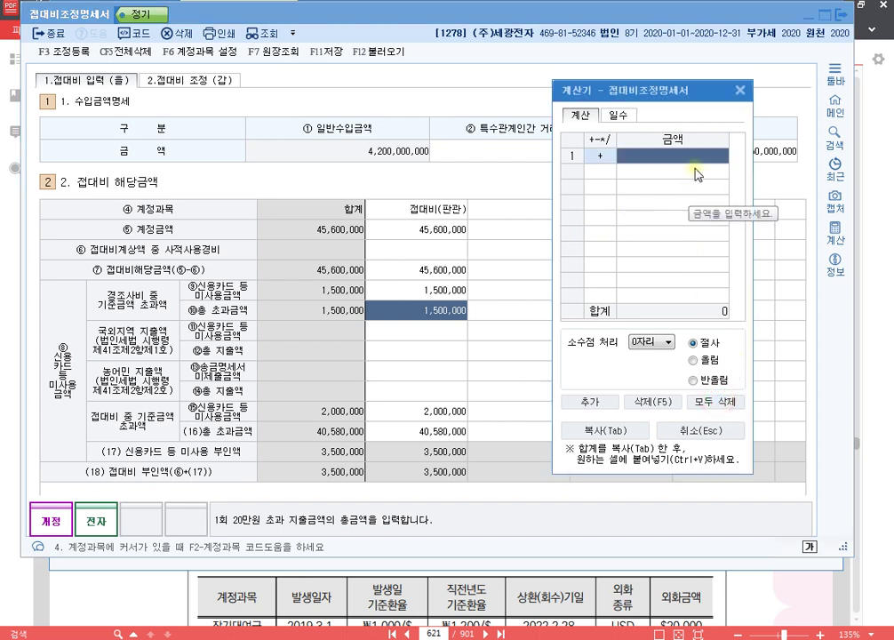
type("5020000")
key("Return")
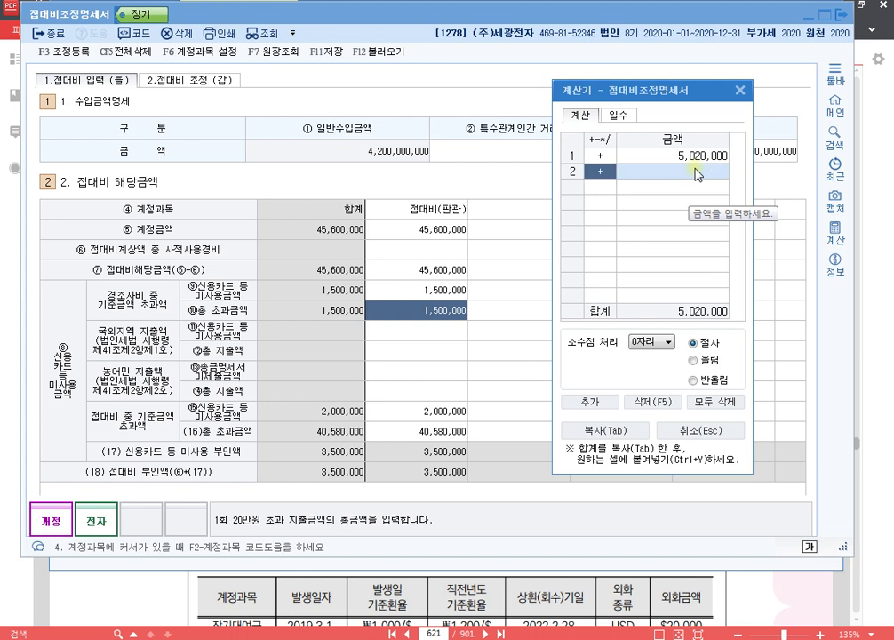
key("minus")
type("3520000")
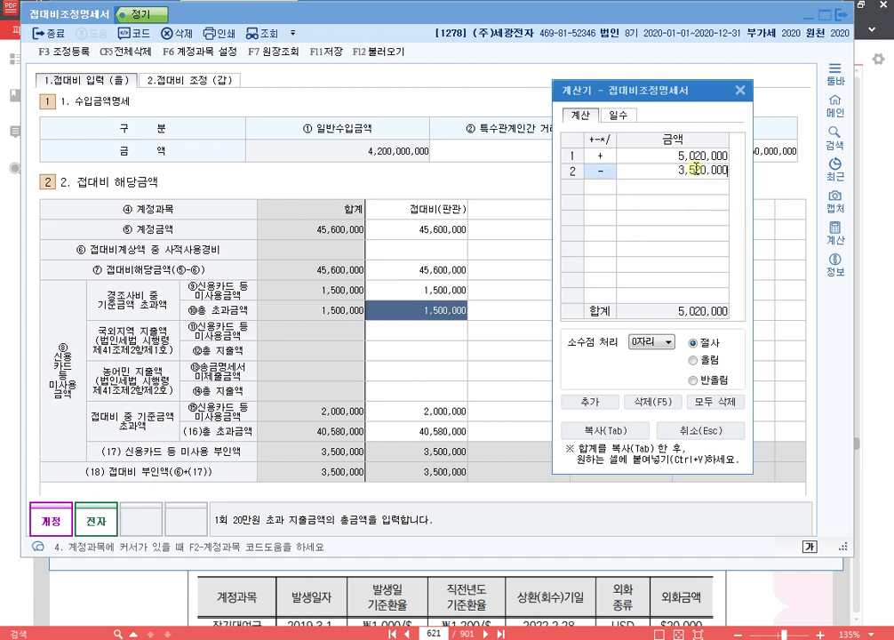
key("Return")
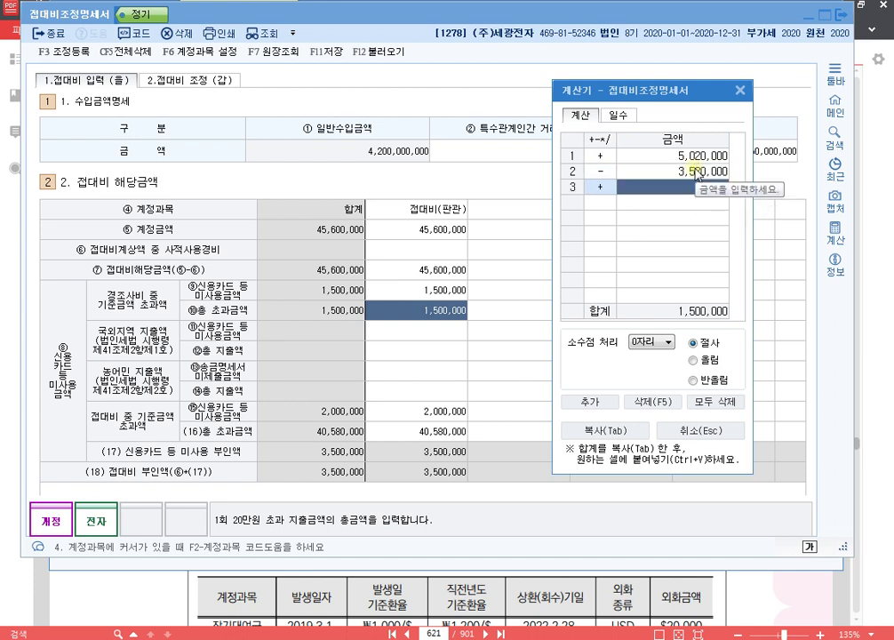
left_click(403, 320)
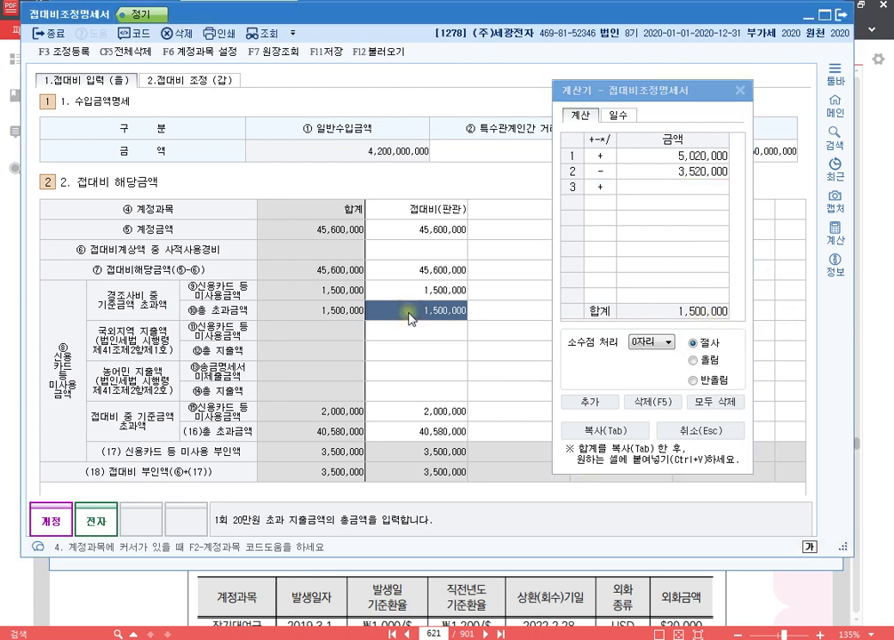
left_click(453, 292)
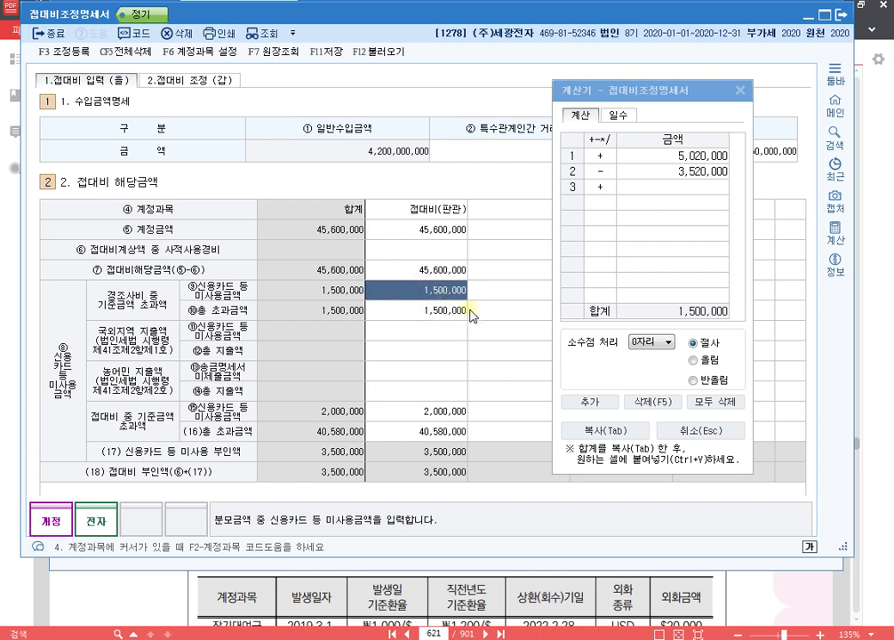
Recheck rows ⑨, ⑮ and (16) of 접대비(판관) against textbook problem [2], and close the calculator.
left_click(438, 432)
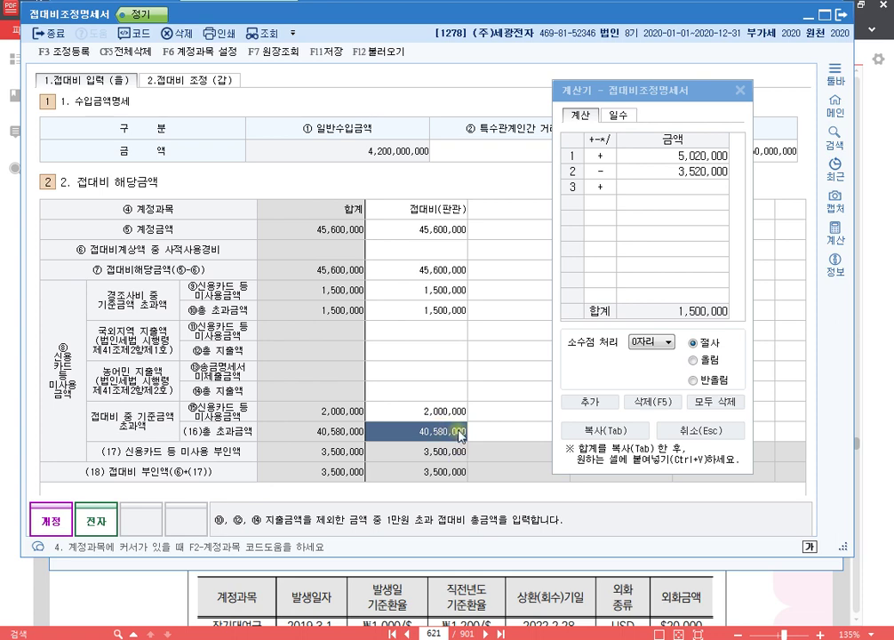
left_click(553, 577)
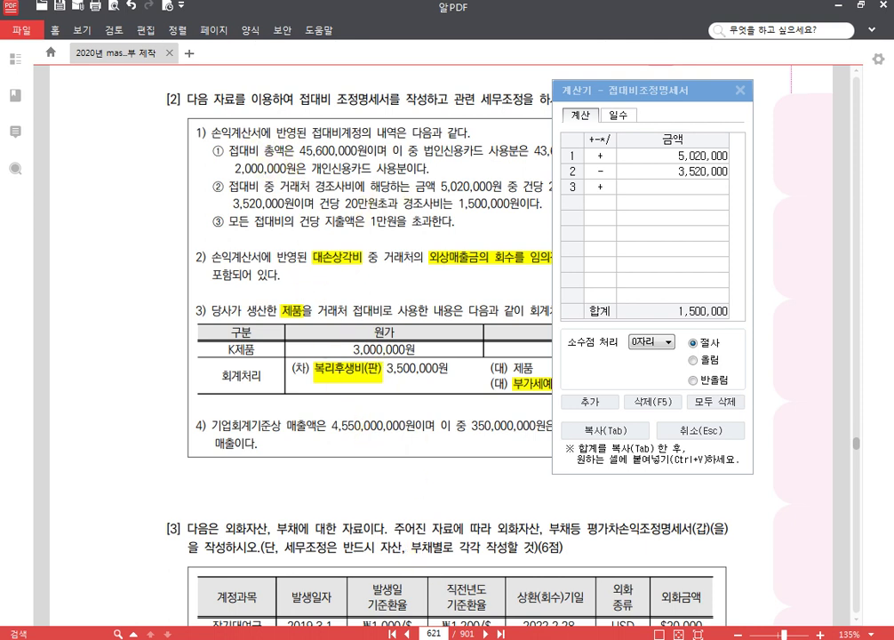
mouse_move(361, 639)
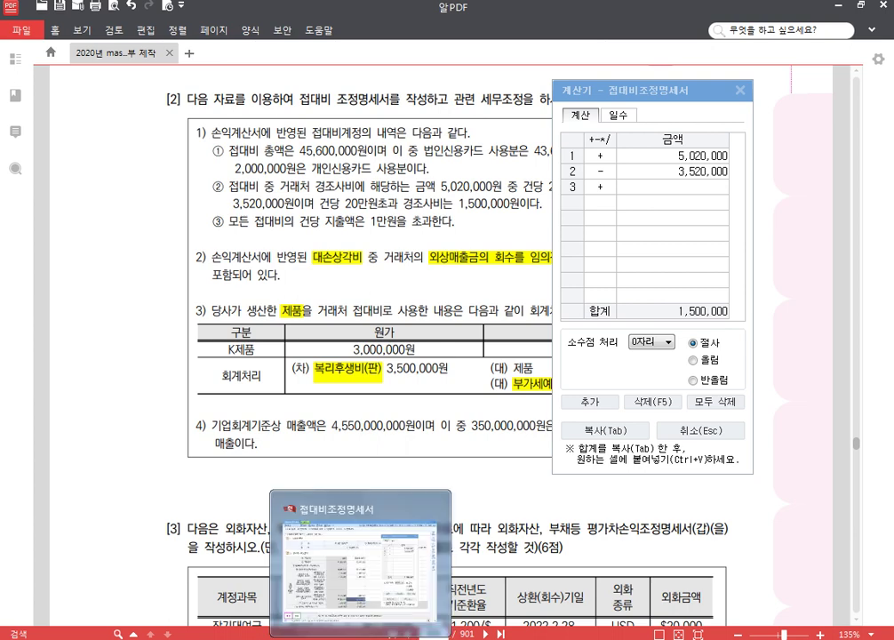
left_click(361, 569)
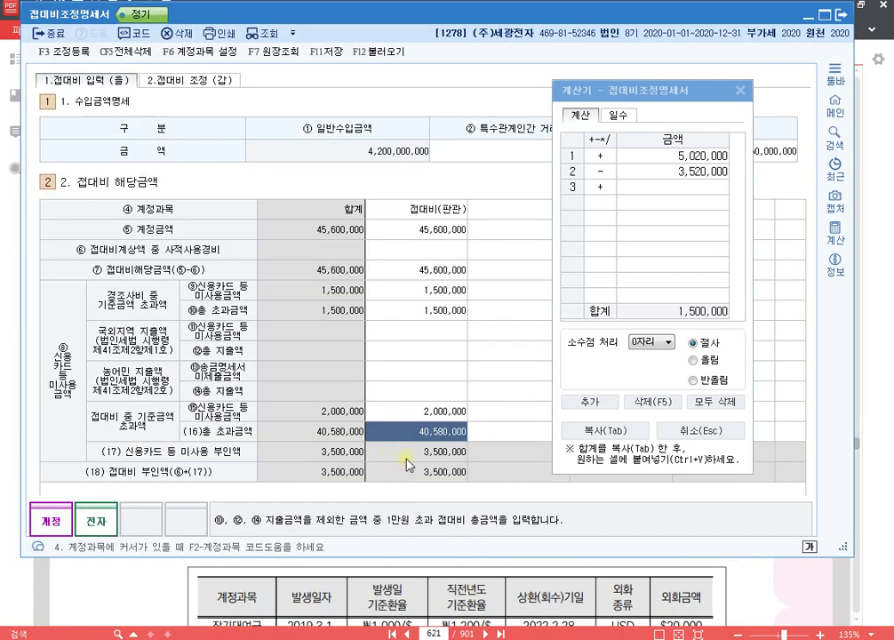
left_click(447, 408)
left_click(446, 291)
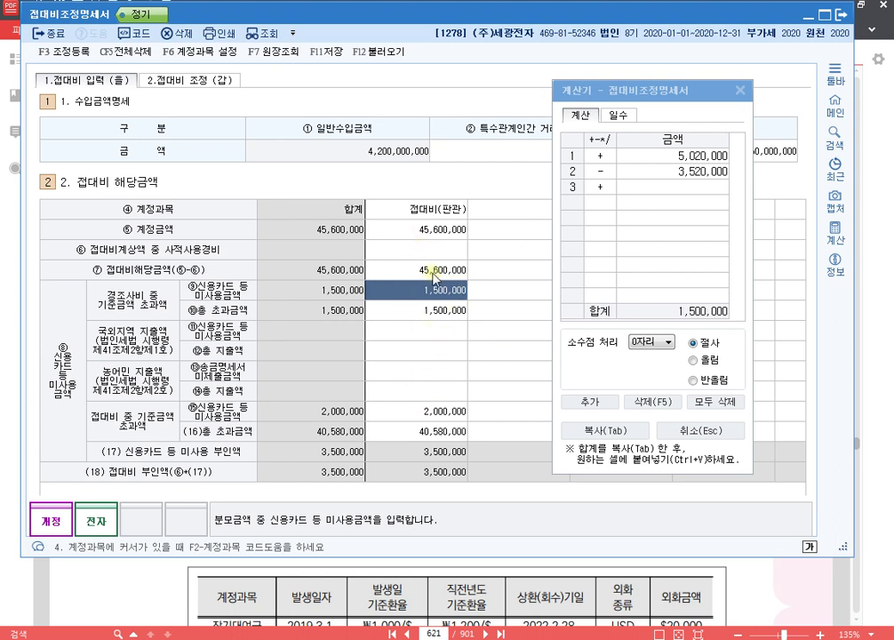
left_click(740, 90)
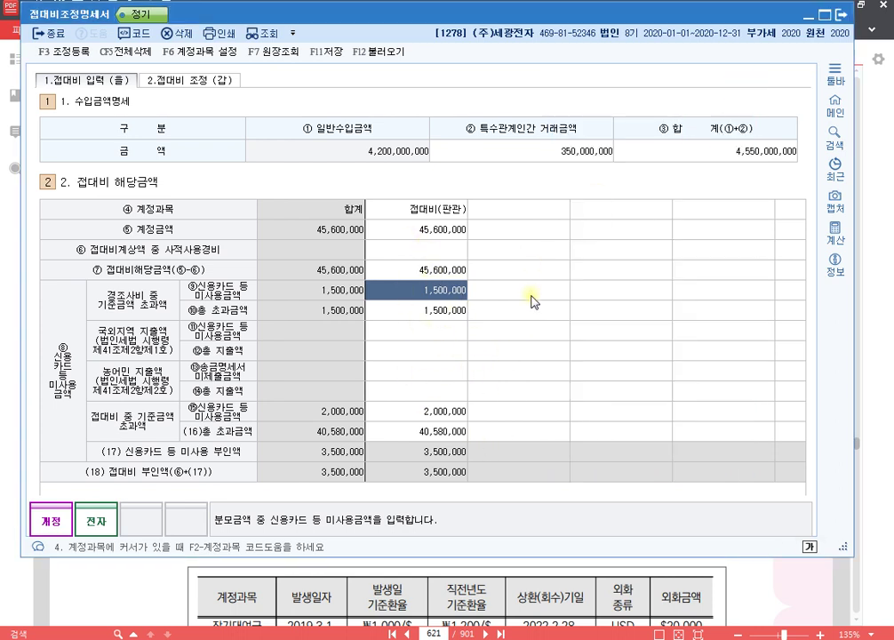
left_click(518, 209)
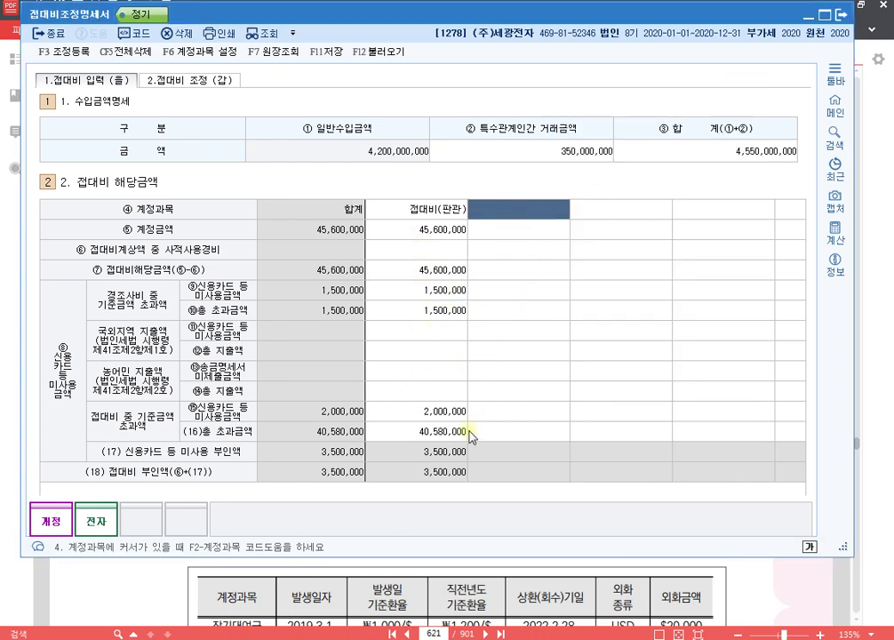
left_click(442, 433)
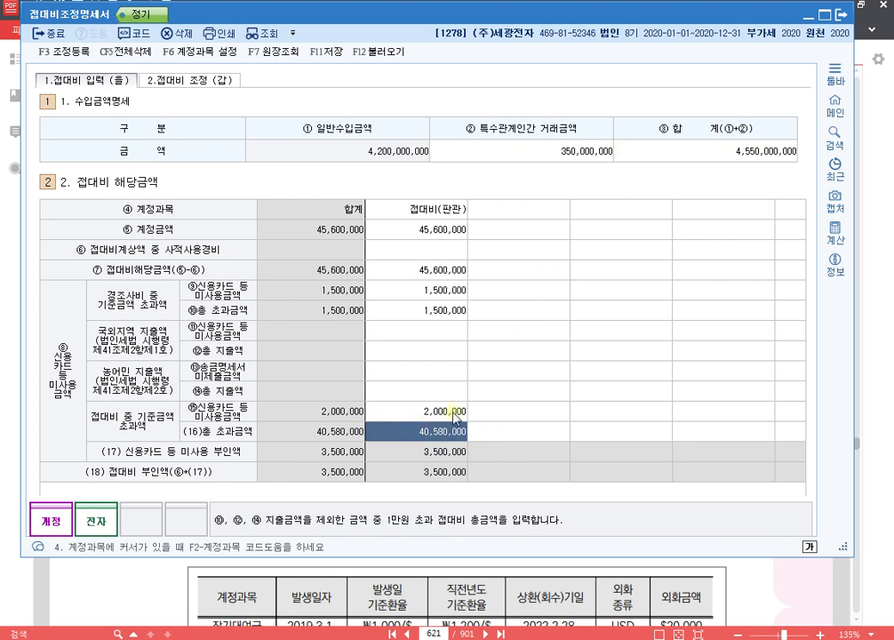
left_click(430, 292)
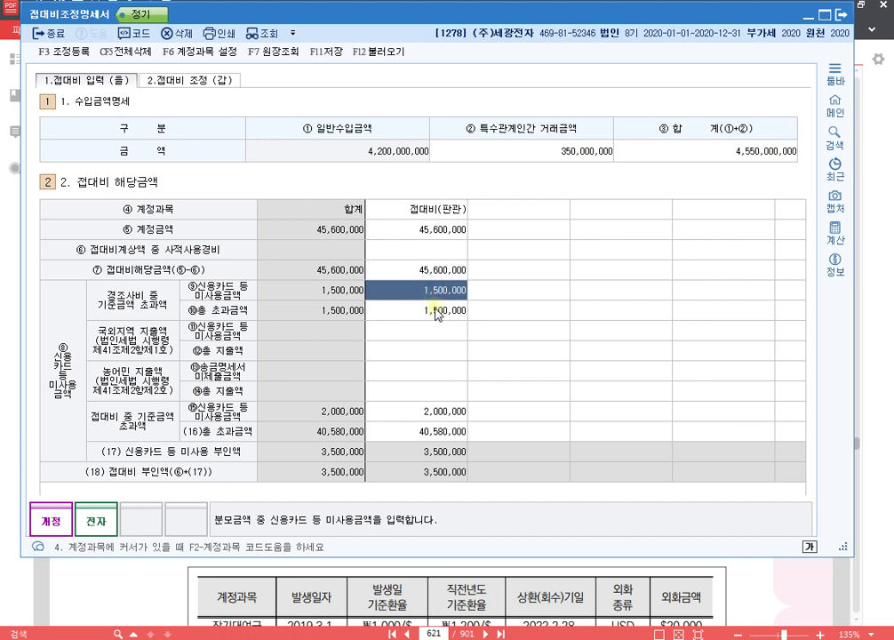
Add 대손상각비 (0835) as a second account in 접대비 해당금액 with a 계정금액 of 3,000,000 and check row ⑦.
left_click(529, 232)
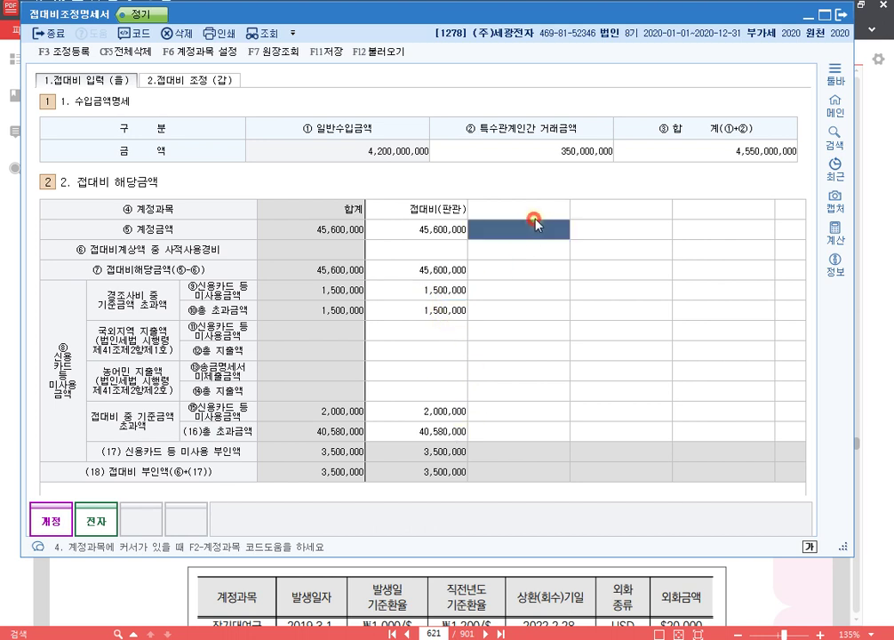
left_click(533, 205)
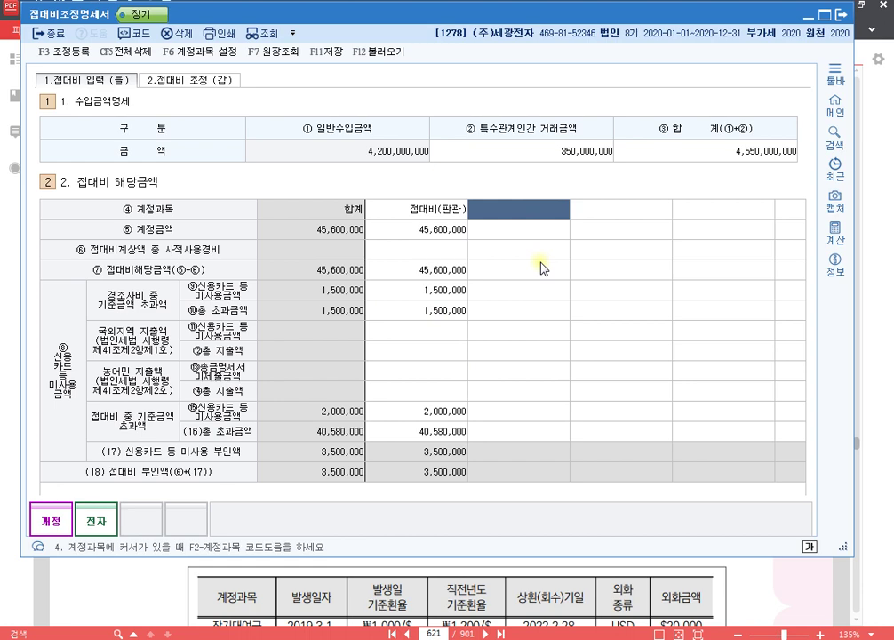
key("F2")
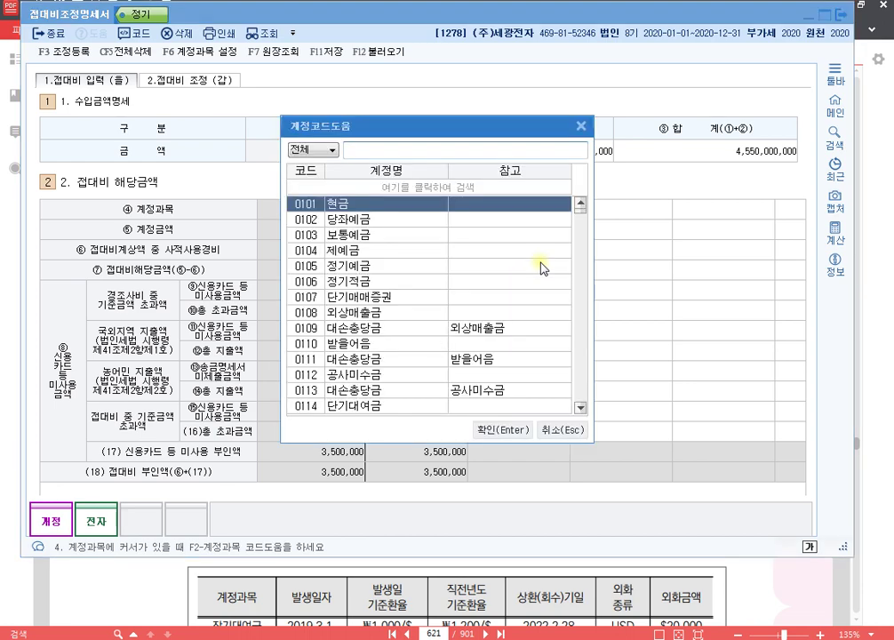
type("대손상")
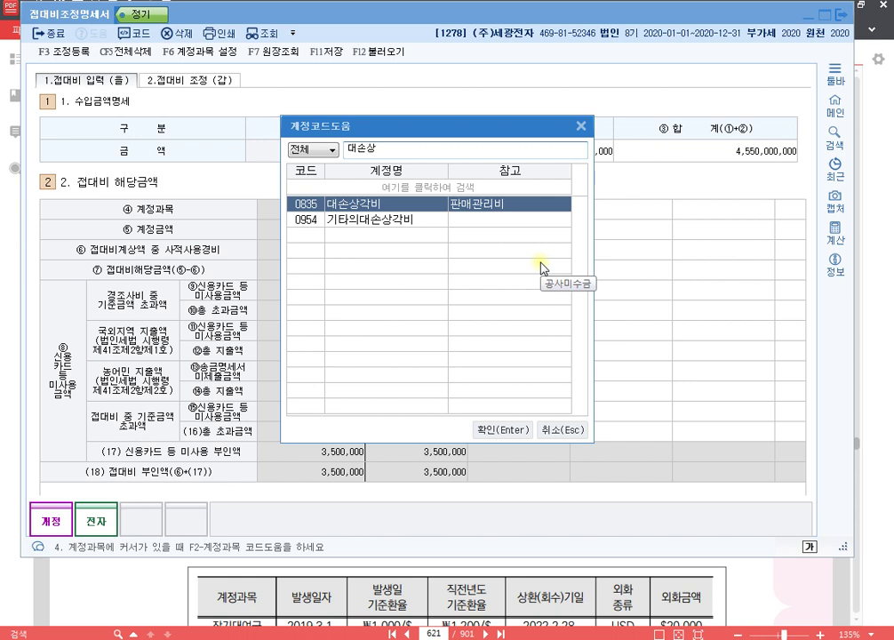
key("Return")
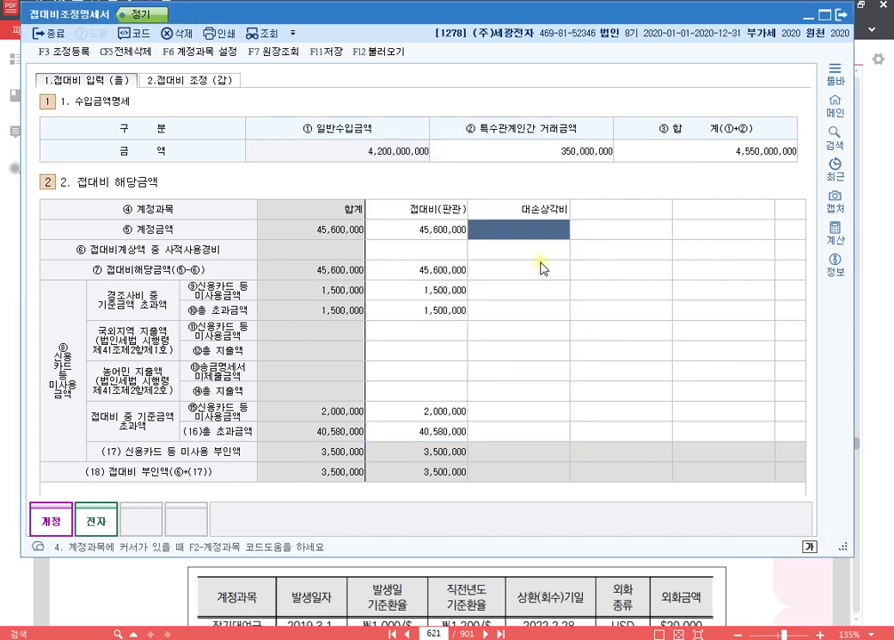
type("3000000")
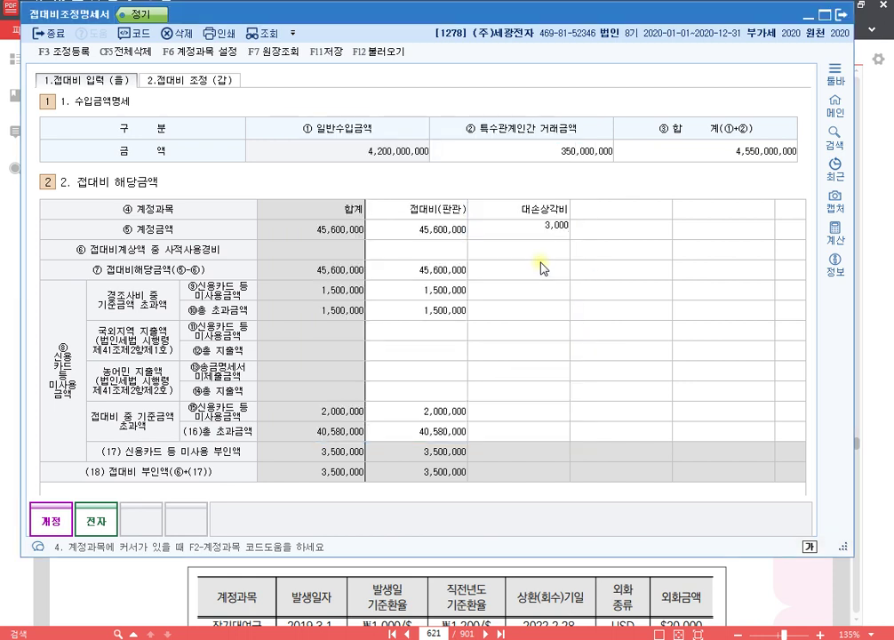
key("Return")
left_click(542, 267)
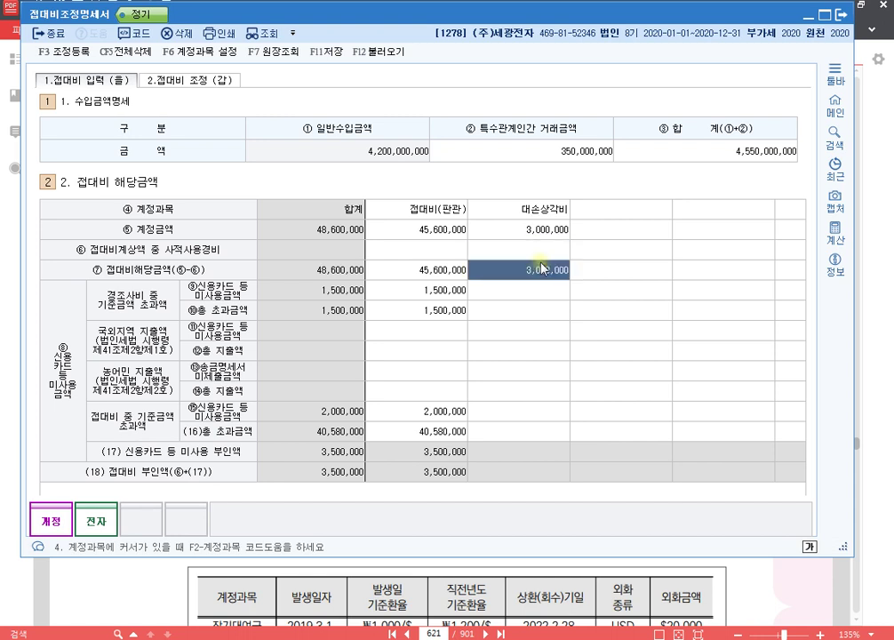
left_click(515, 277)
left_click(366, 275)
left_click(336, 275)
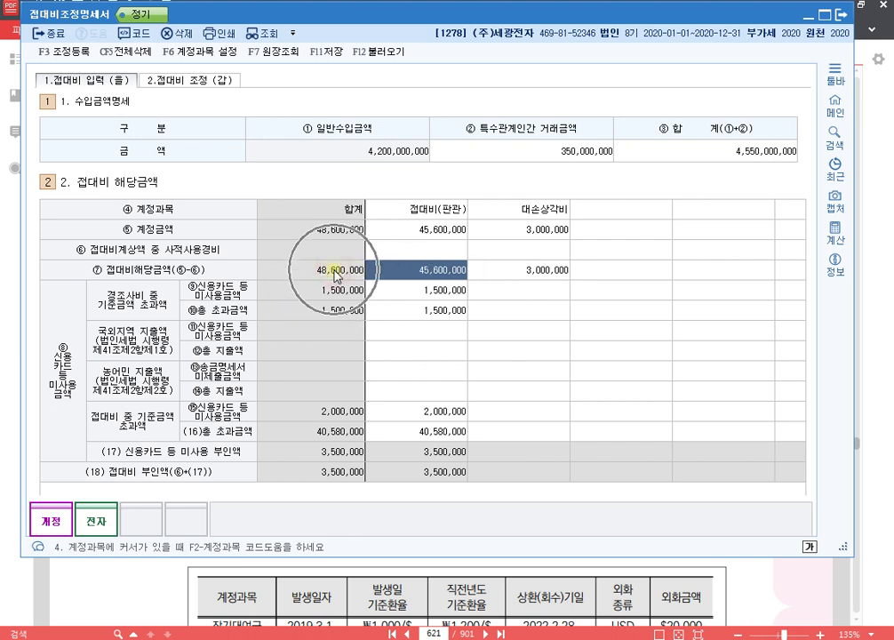
Add 복리후생비 (code 811) as the third account in 접대비 해당금액 with a 계정금액 of 5,500,000.
left_click(664, 217)
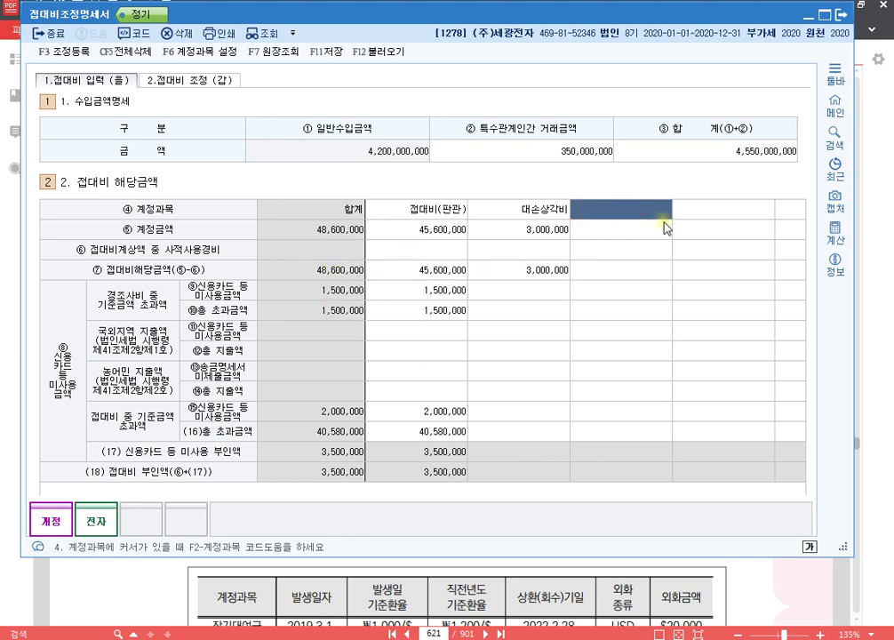
type("811")
key("Return")
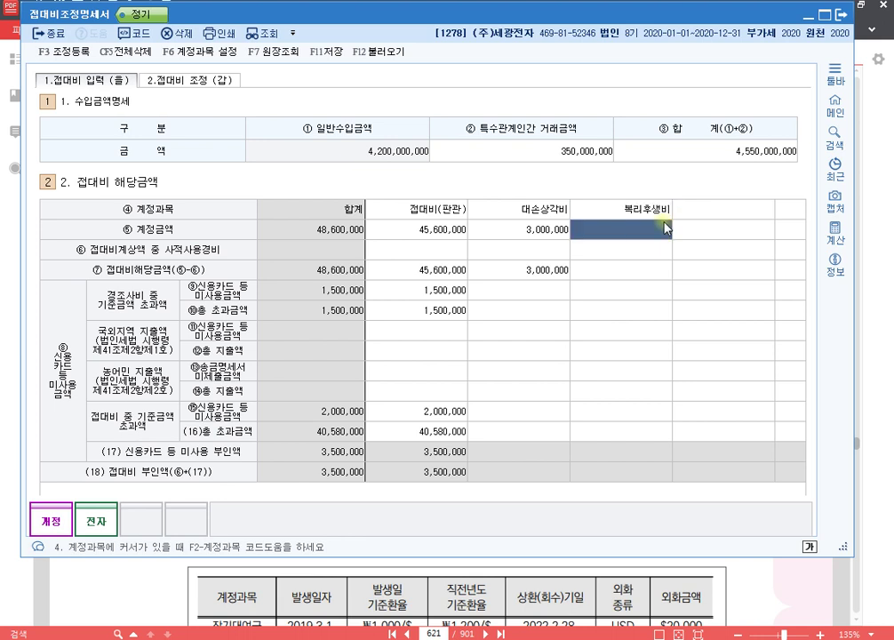
left_click(666, 226)
type("5,500,000")
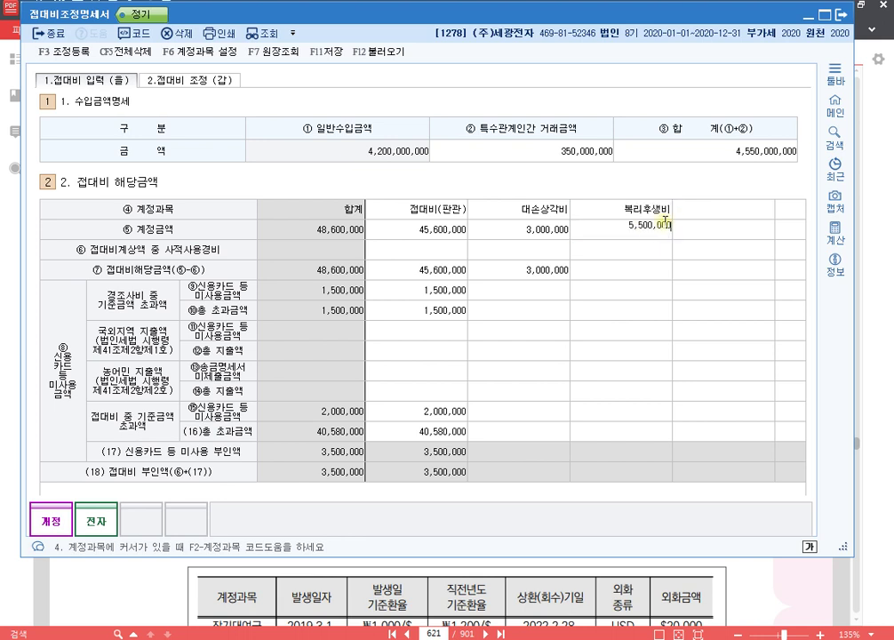
key("Return")
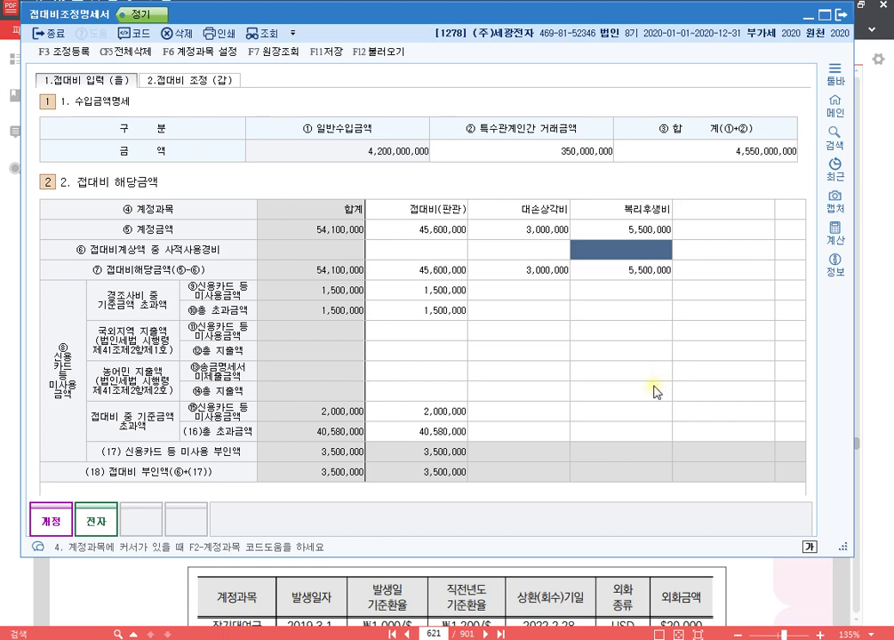
In 조정 등록, register 신용카드등미사용액 of 3,500,000 under 익금산입 및 손금불산입 as 기타사외유출, and close the dialog.
key("F3")
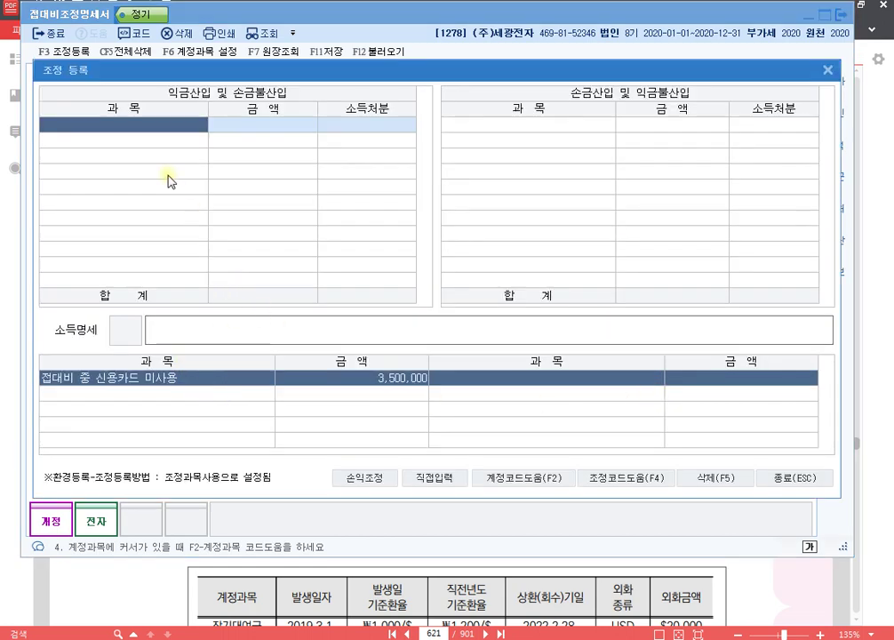
double_click(170, 123)
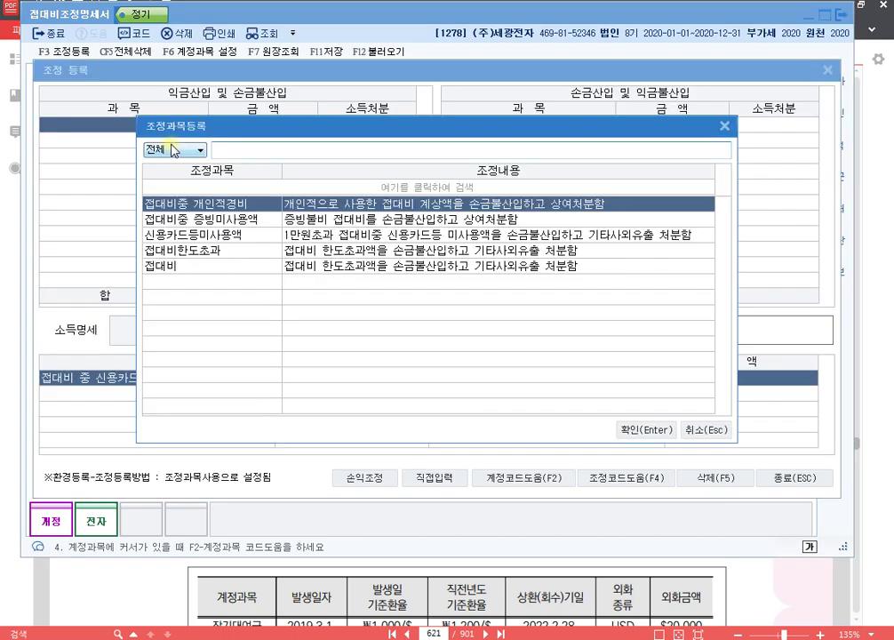
key("Down")
key("Down")
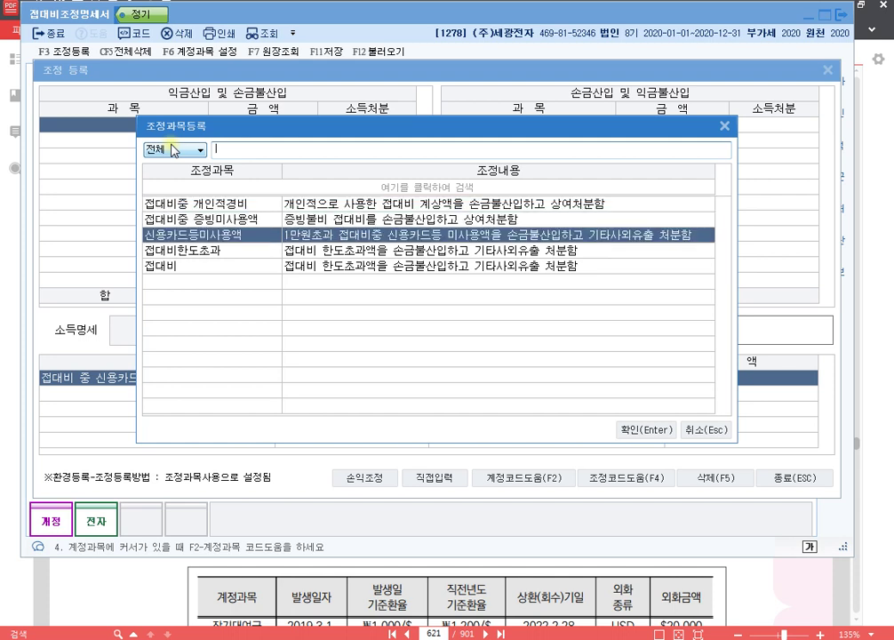
key("Return")
type("3,500,000")
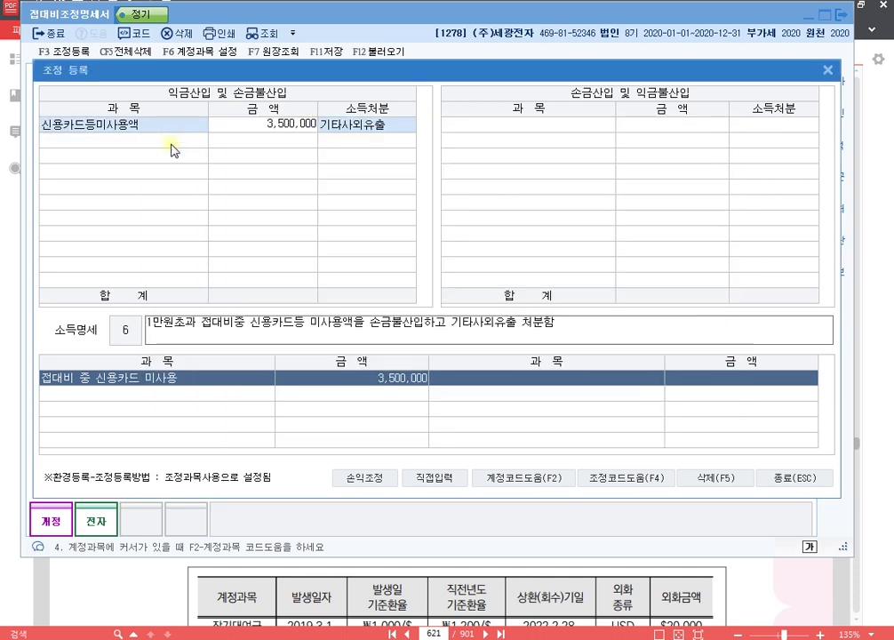
key("Return")
key("Return")
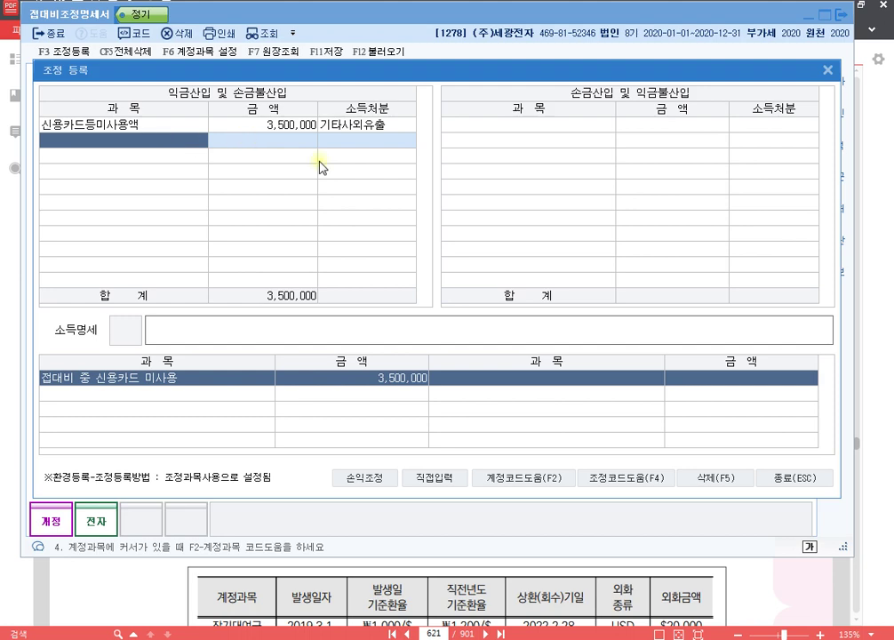
left_click(785, 481)
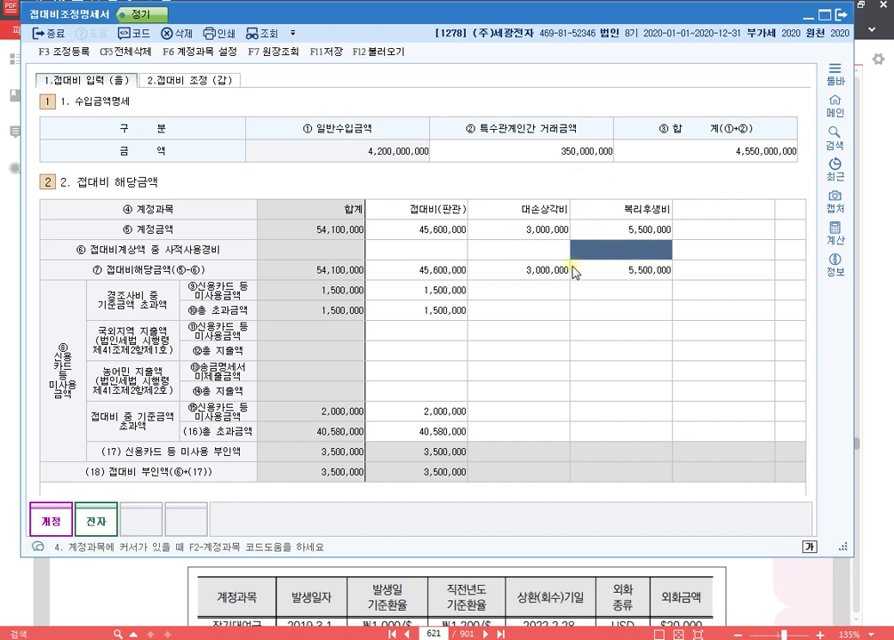
Check the 접대비 한도초과액 조정 figures on the 갑 form, return to the 을 form, and save the statement.
left_click(158, 80)
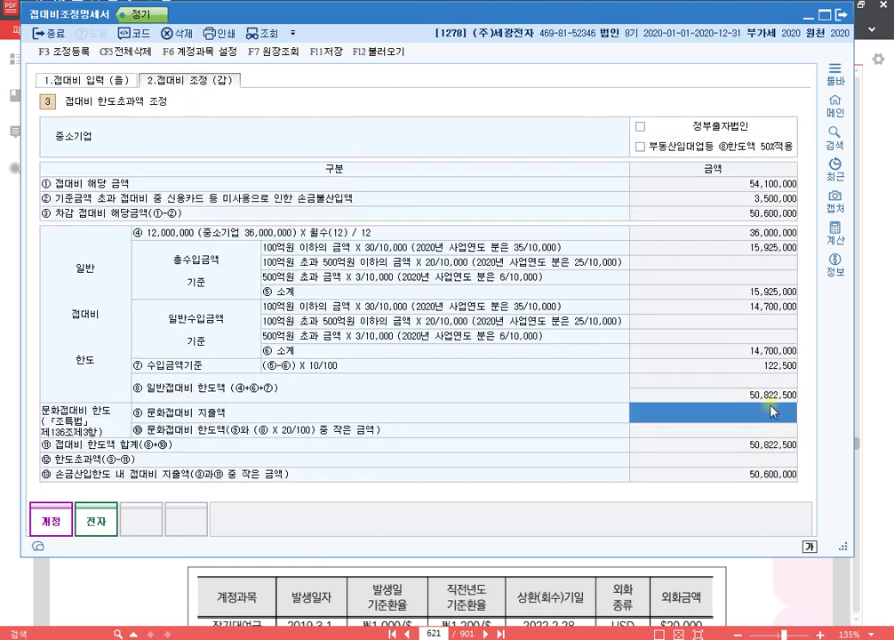
left_click(761, 234)
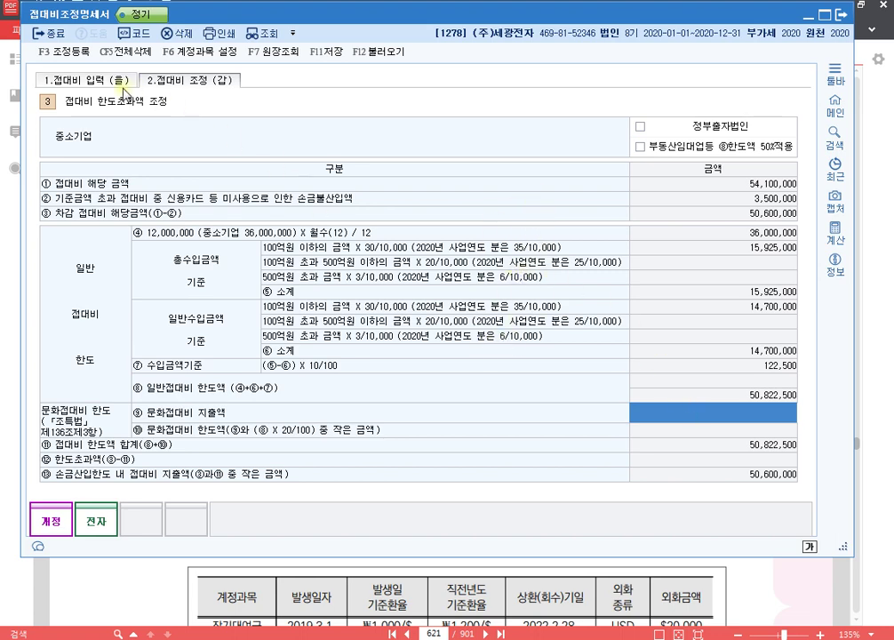
left_click(86, 79)
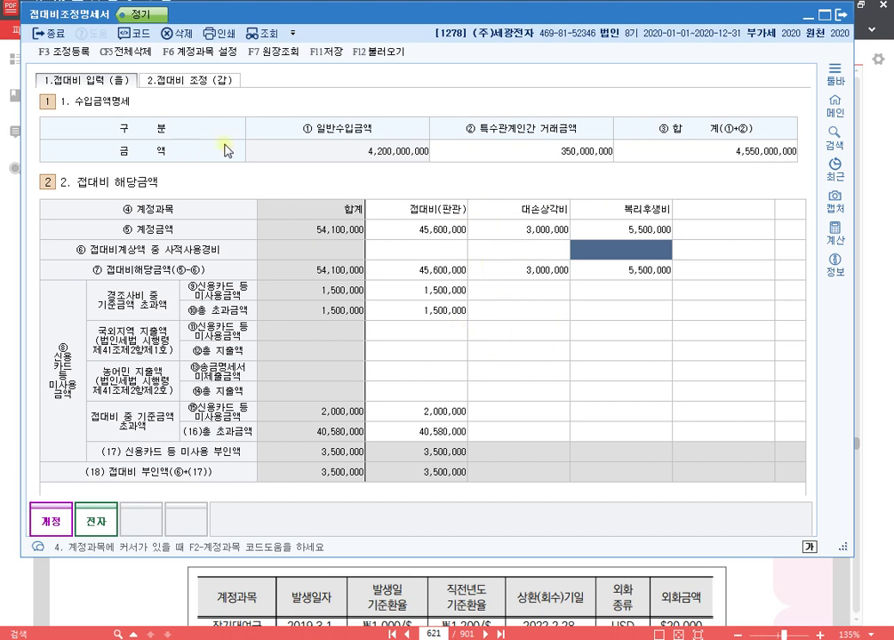
key("F11")
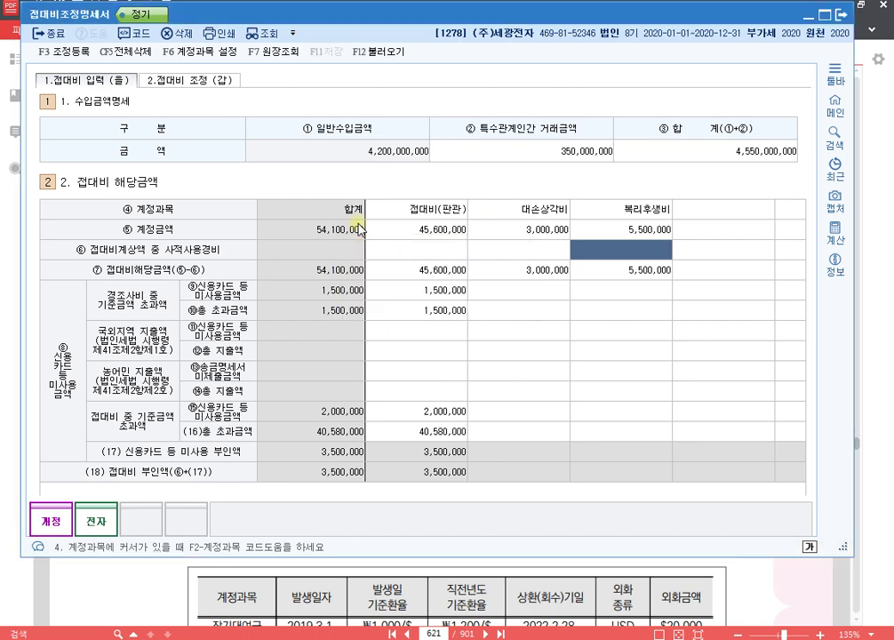
Switch to Notepad and add the line "p.644 1280" below the p.621 entry.
key("alt+Tab")
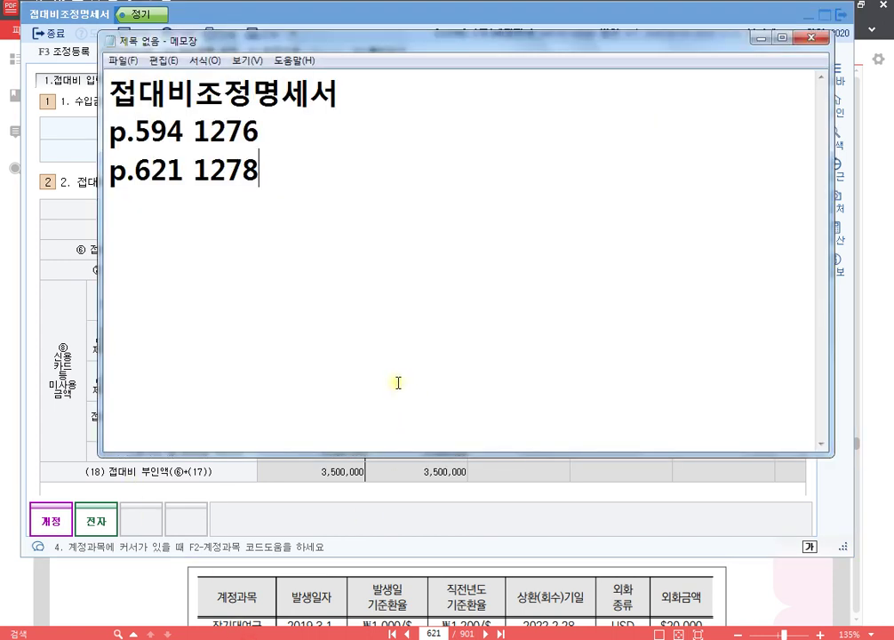
key("Return")
type("p.644")
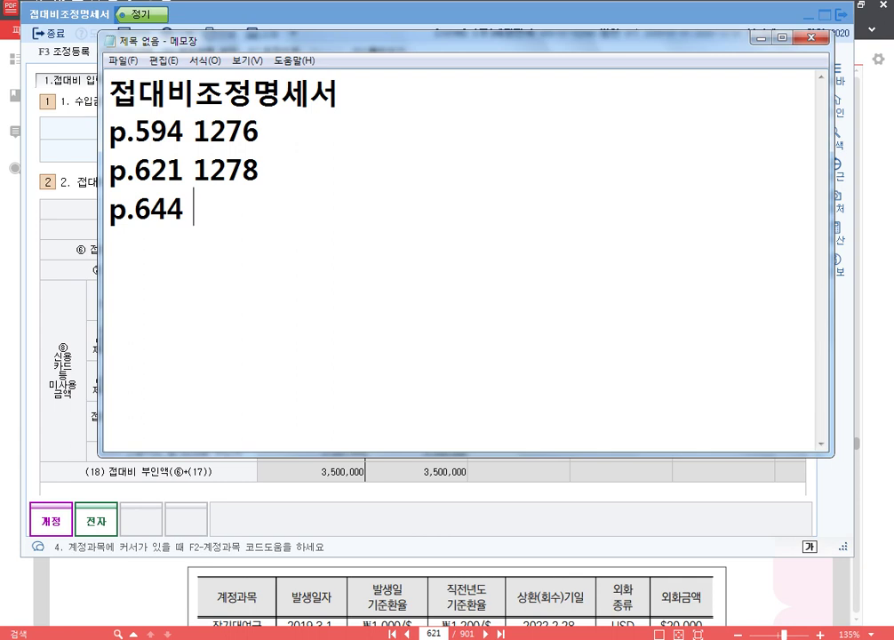
type("1280")
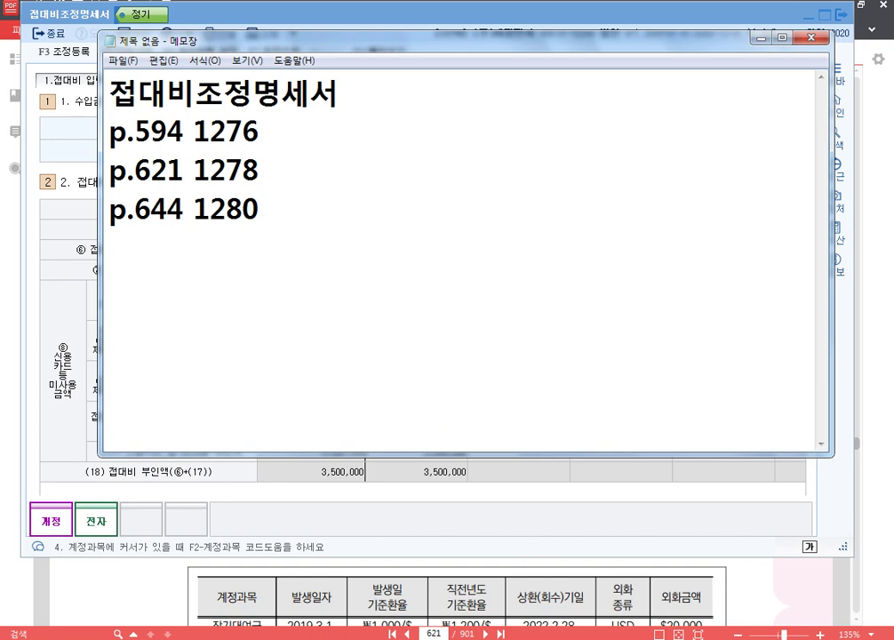
Switch to the textbook PDF and go to page 644.
left_click(439, 634)
key("BackSpace")
key("BackSpace")
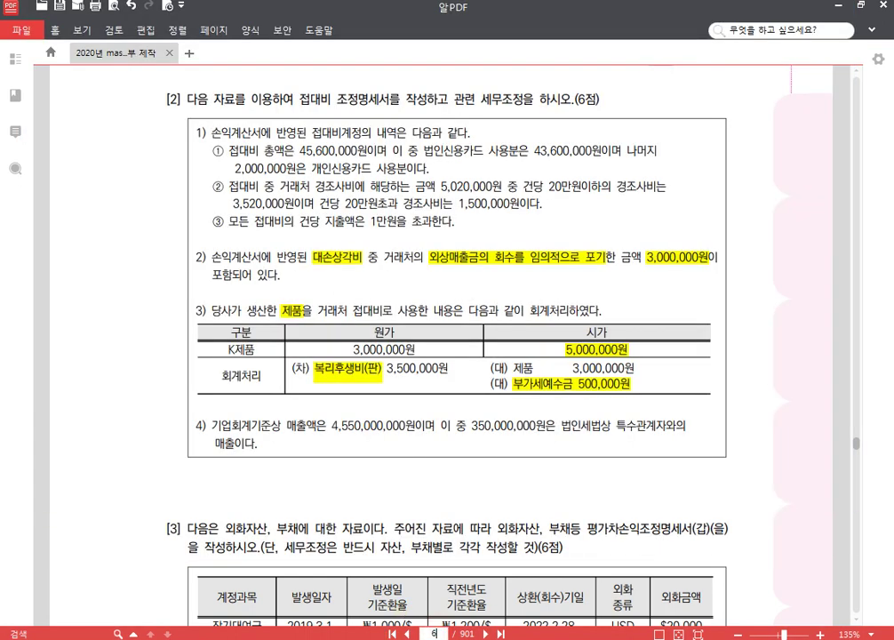
type("44")
key("Return")
Switch to KcLep and change the working company to 1280 (주)강화.
key("alt+Tab")
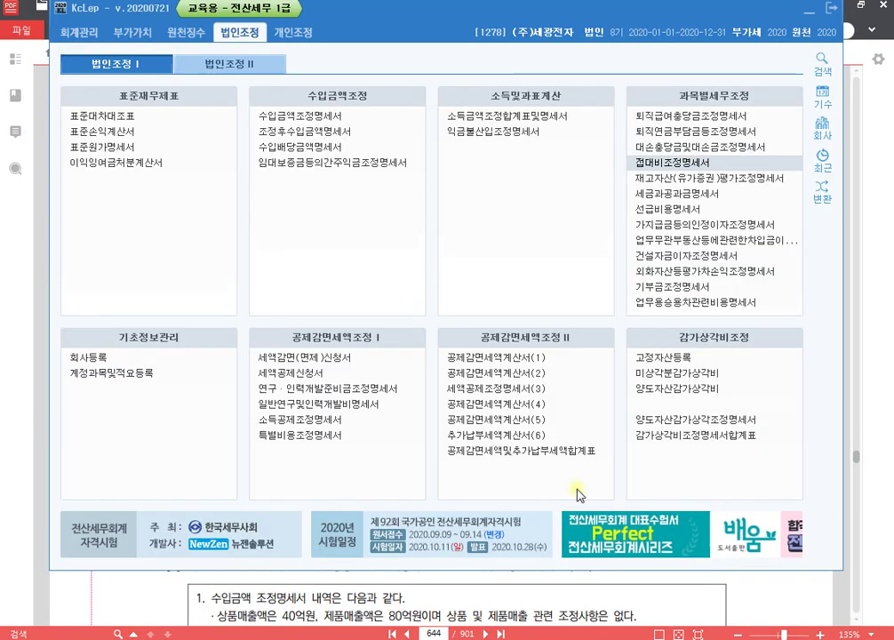
left_click(822, 129)
type("1278")
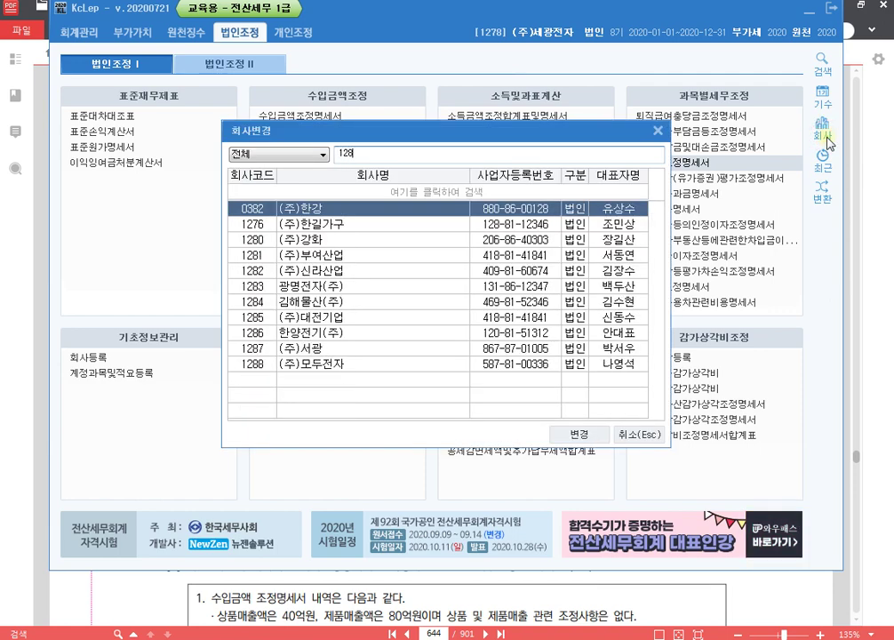
key("Return")
key("Return")
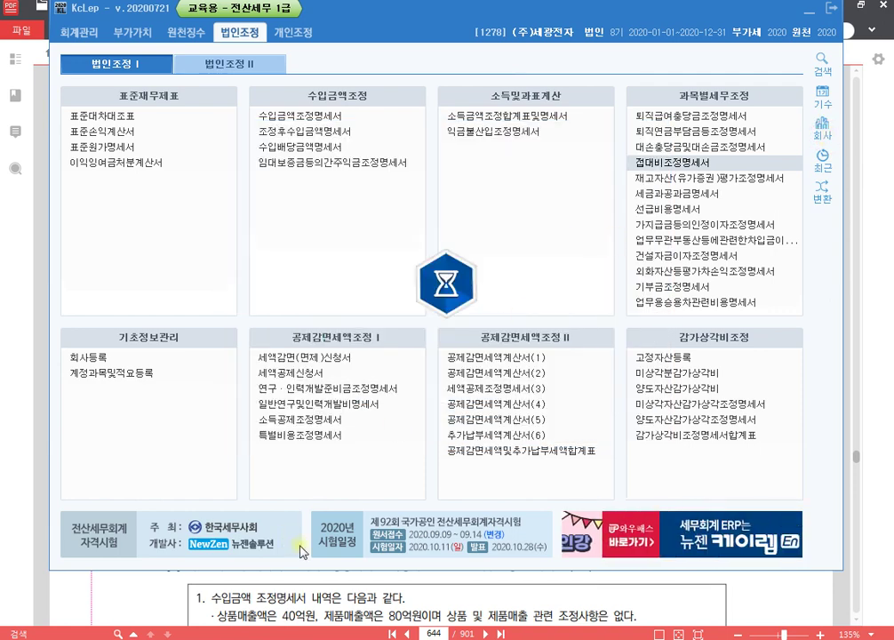
In the textbook PDF, highlight 시가 5,000,000원, 부가세예수금 500,000원 and (판) 4,500,000 in item 2 of problem [1].
key("alt+Tab")
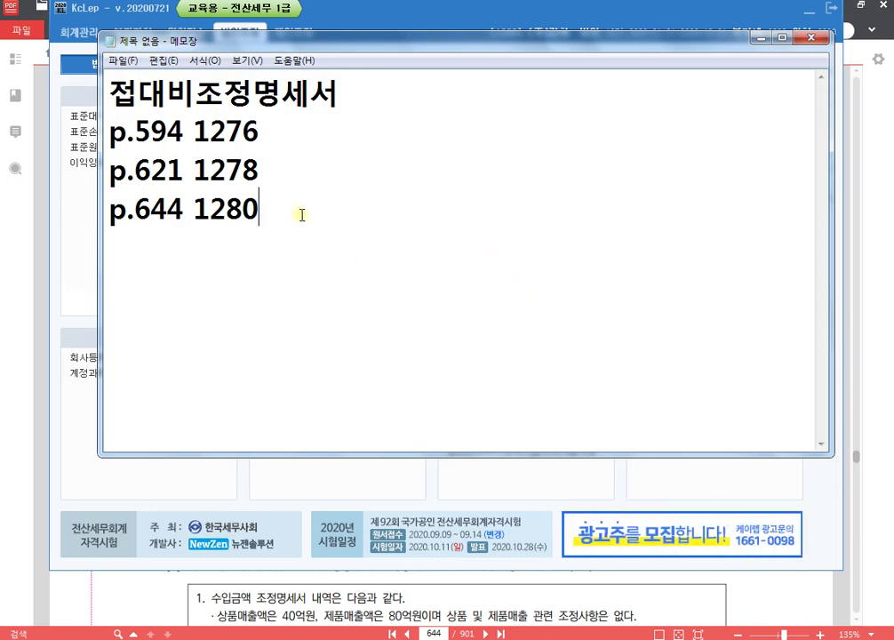
left_click(508, 603)
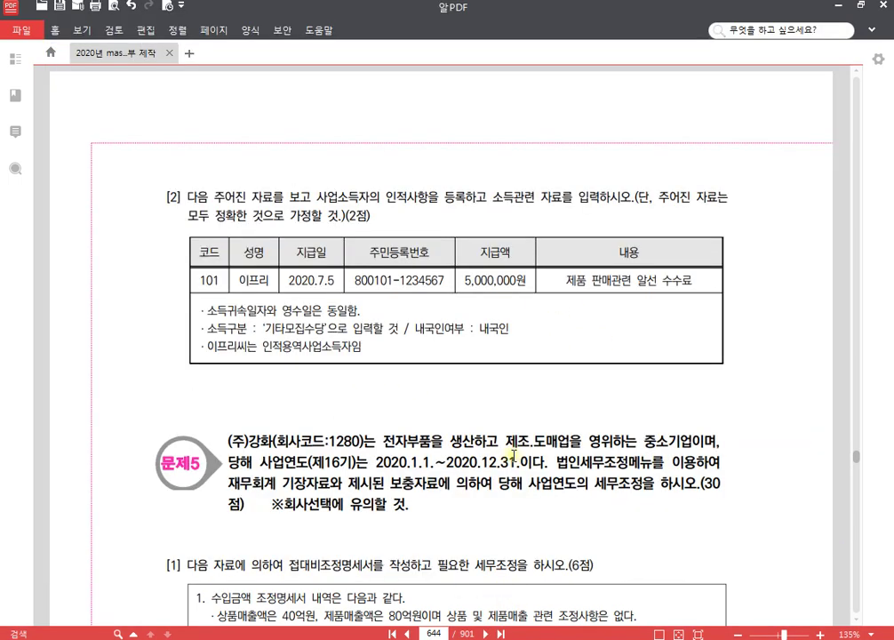
scroll(513, 409, "down", 5)
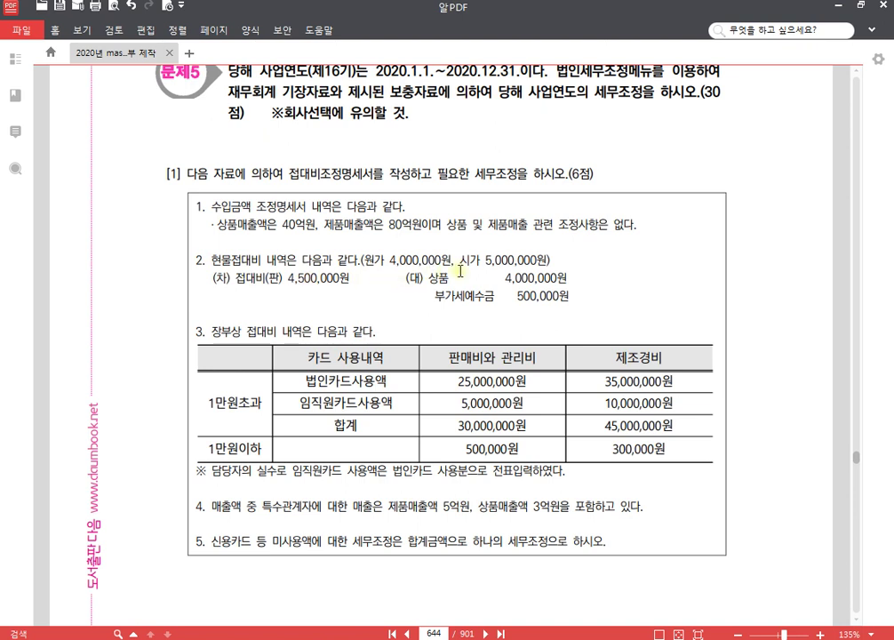
left_click_drag(462, 259, 546, 259)
left_click(513, 240)
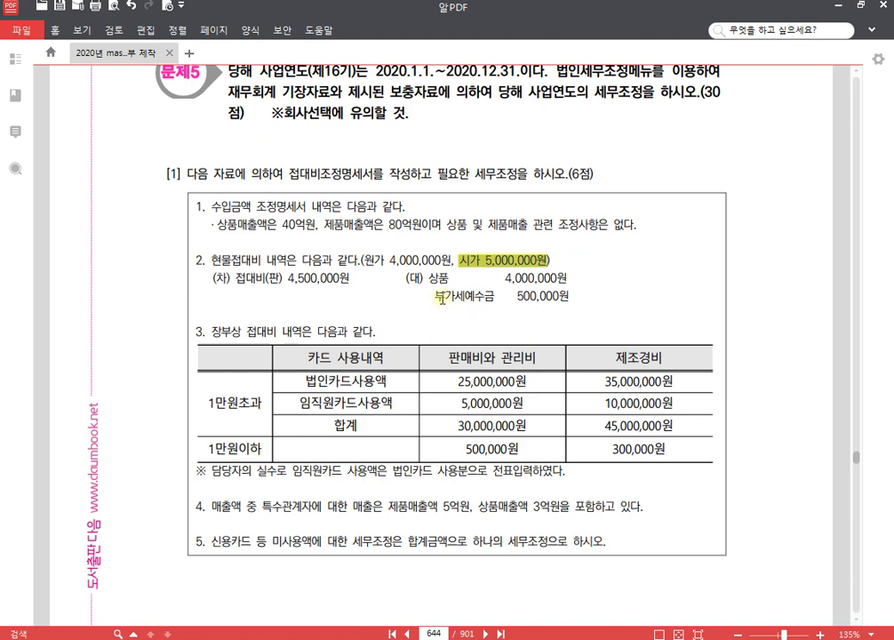
left_click_drag(436, 298, 569, 296)
left_click(575, 274)
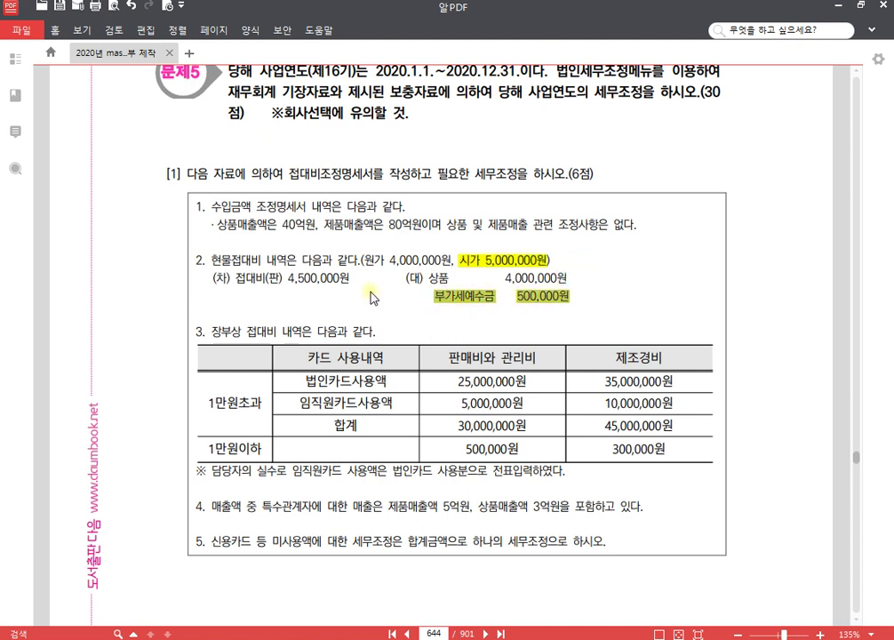
left_click_drag(236, 278, 335, 279)
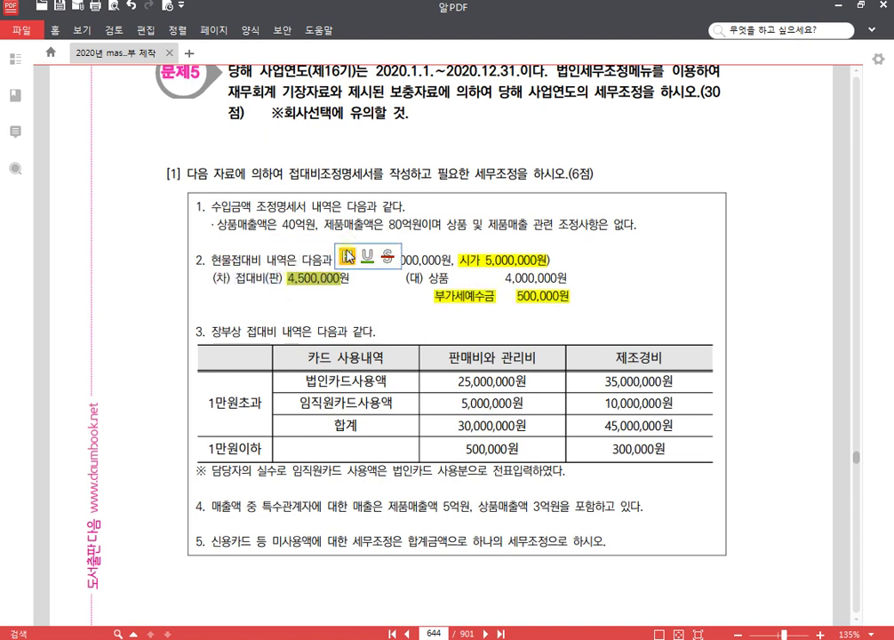
left_click(345, 257)
left_click_drag(276, 277, 281, 278)
left_click(293, 257)
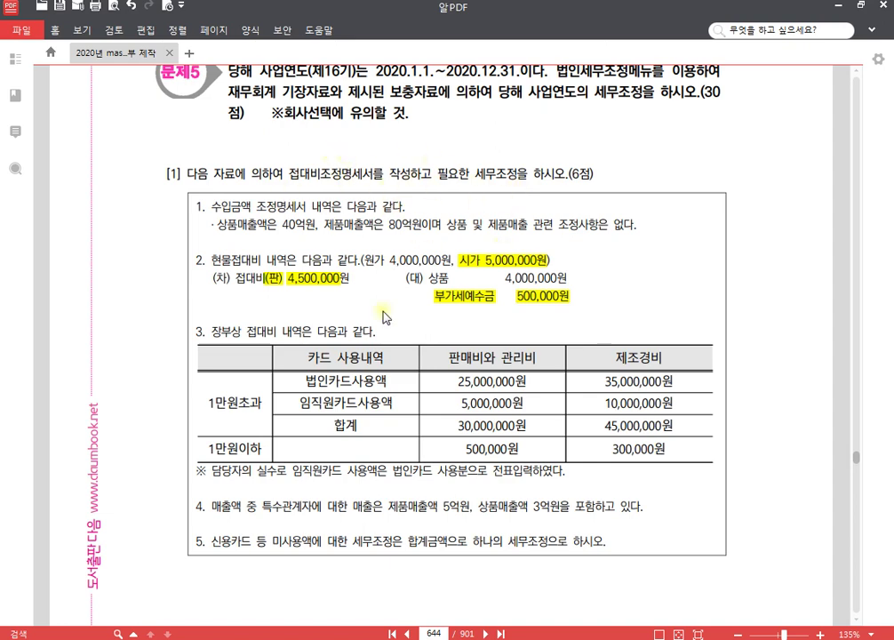
Highlight the 임직원카드사용액 amounts 5,000,000원 and 10,000,000원 in item 3, and 특수관계자 in item 4.
scroll(207, 425, "down", 2)
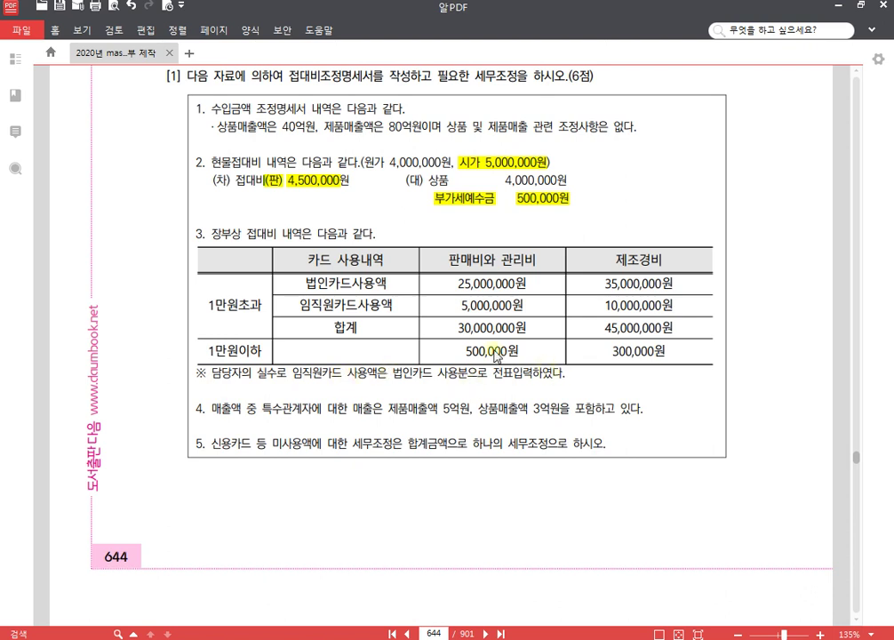
left_click_drag(454, 304, 630, 318)
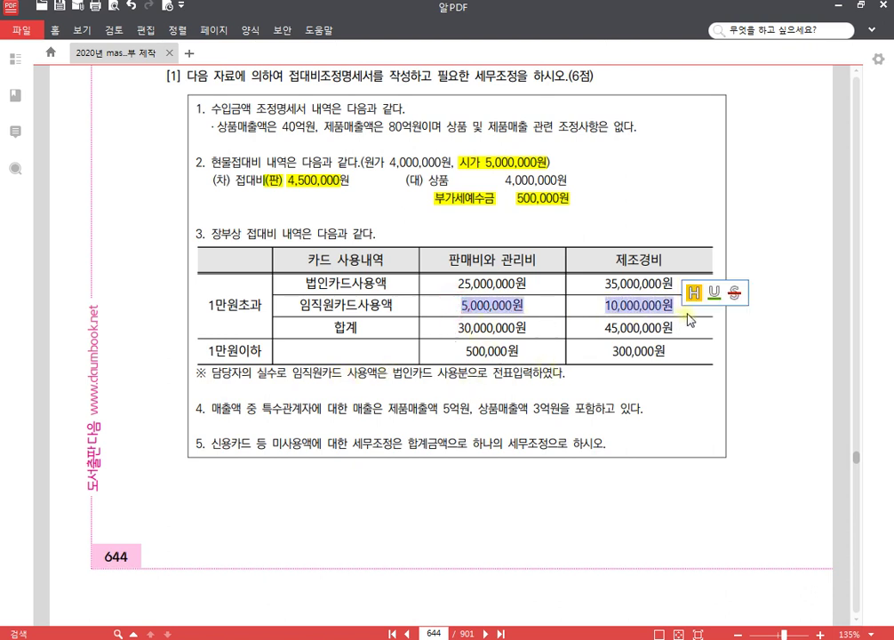
left_click(751, 295)
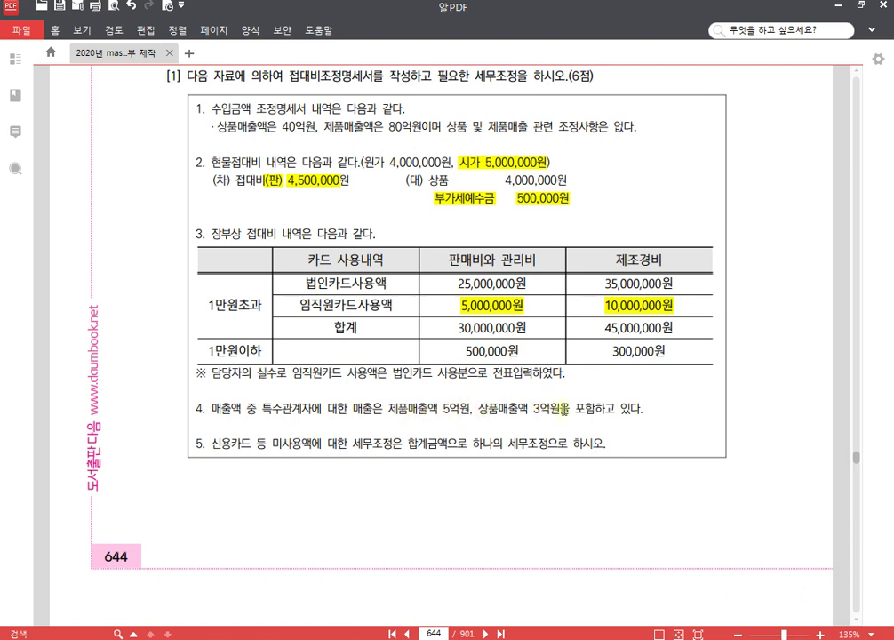
left_click_drag(262, 409, 322, 409)
left_click(317, 389)
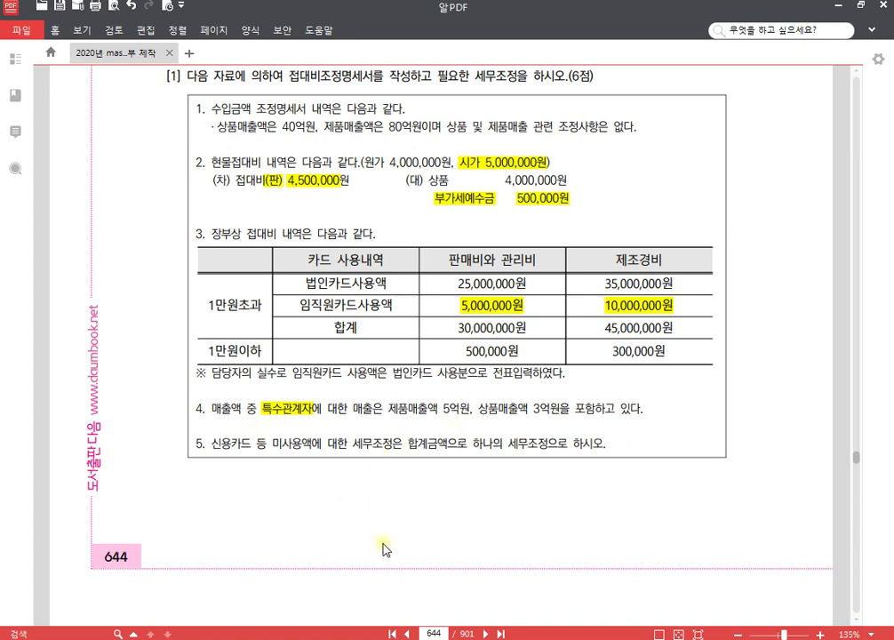
Switch to KcLep, open 접대비조정명세서 for company 1280, and load its ledger data.
key("alt+Tab")
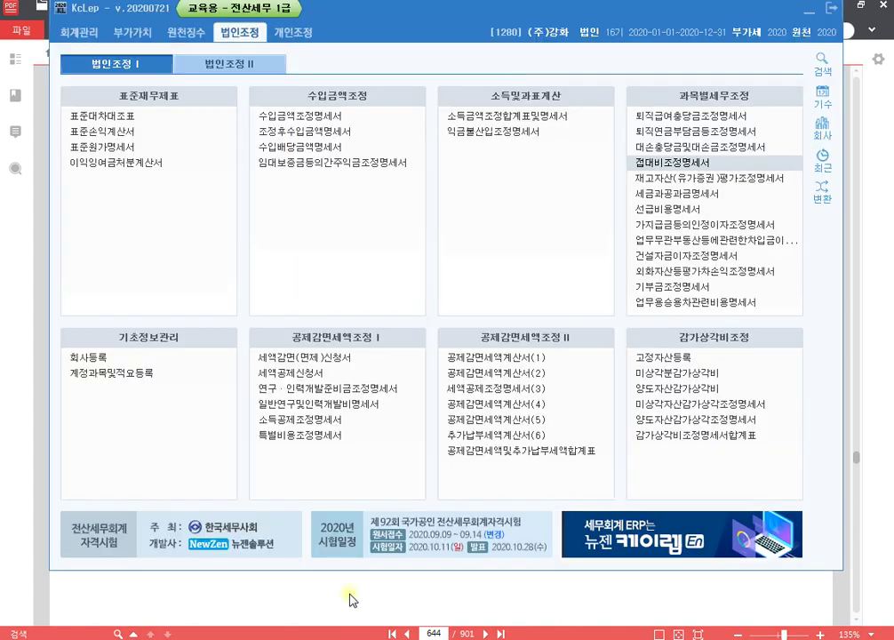
left_click(667, 164)
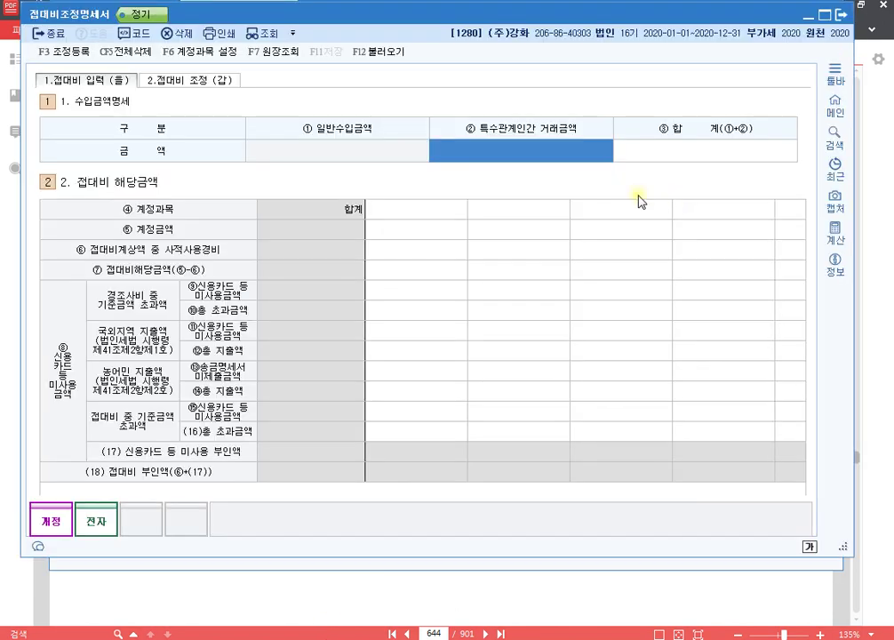
left_click(393, 51)
left_click(576, 320)
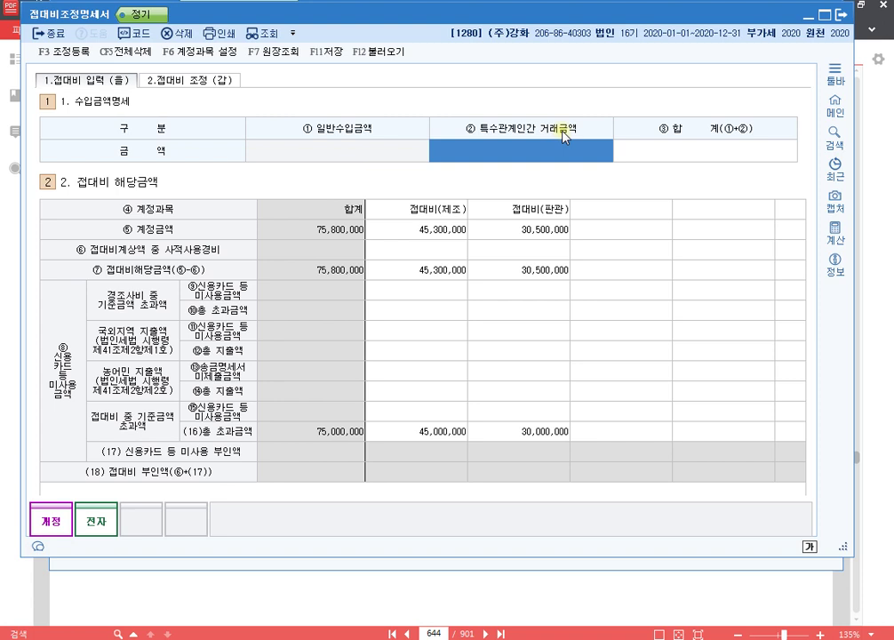
In 수입금액명세, set ② 특수관계인간 거래금액 to 800,000,000 and ③ 합계 to 12,000,000,000.
type("800000000")
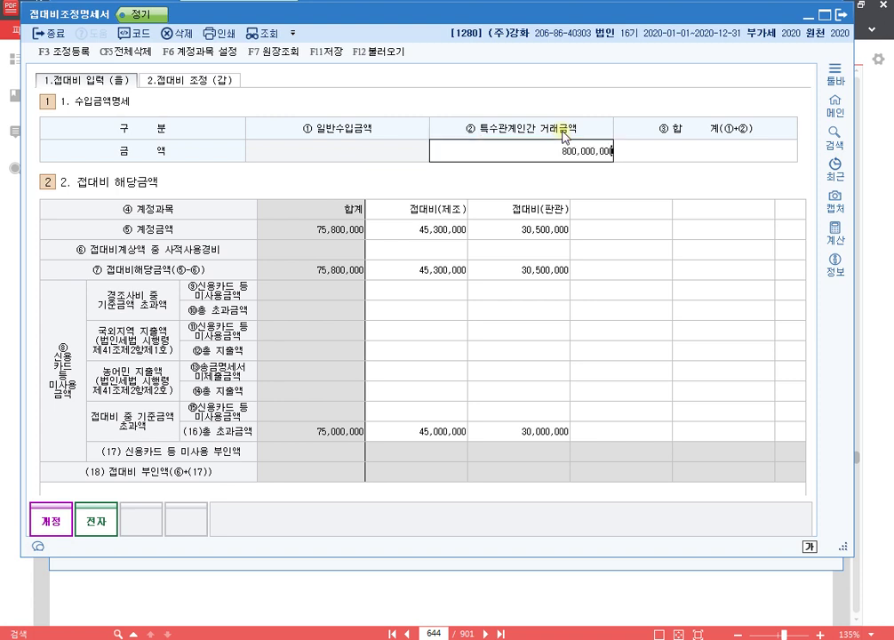
key("Return")
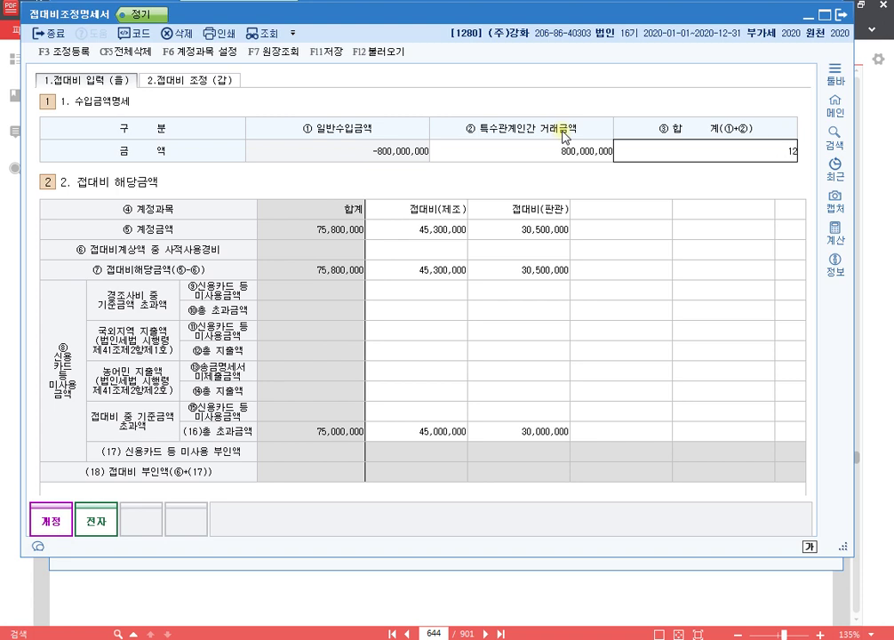
type("12,000,000,000")
key("Return")
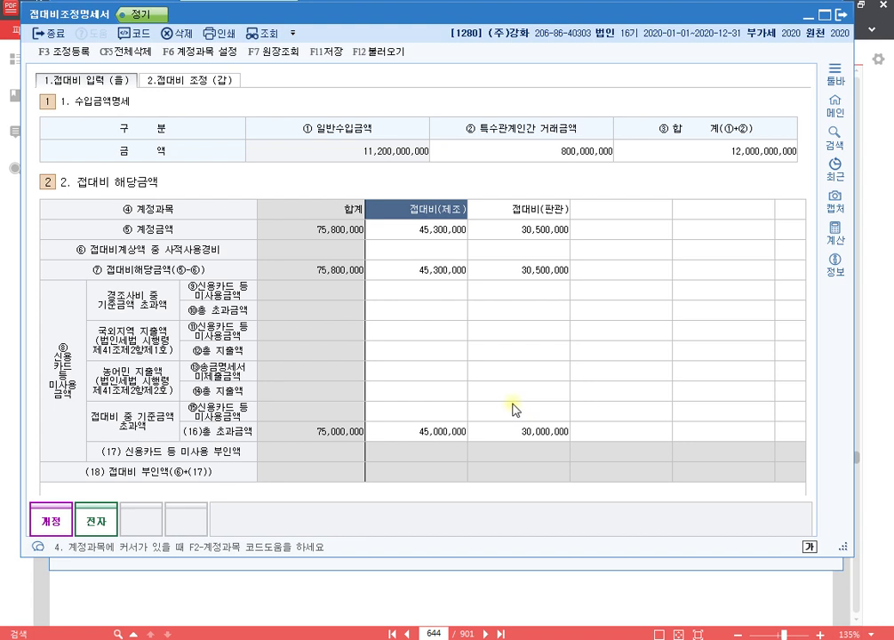
Set ⑤ 계정금액 of 접대비(판관) to 31,500,000 and check row ⑦.
left_click(537, 230)
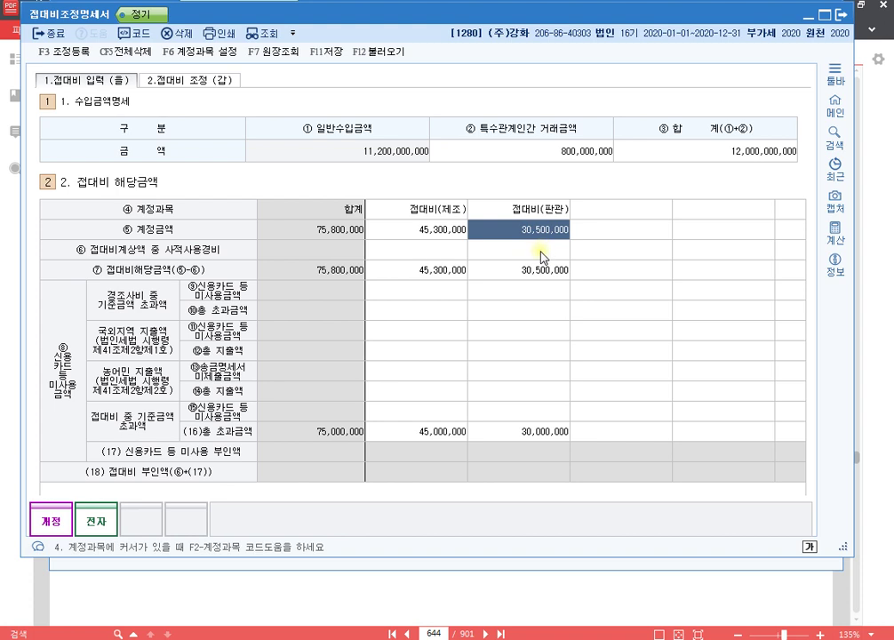
type("3")
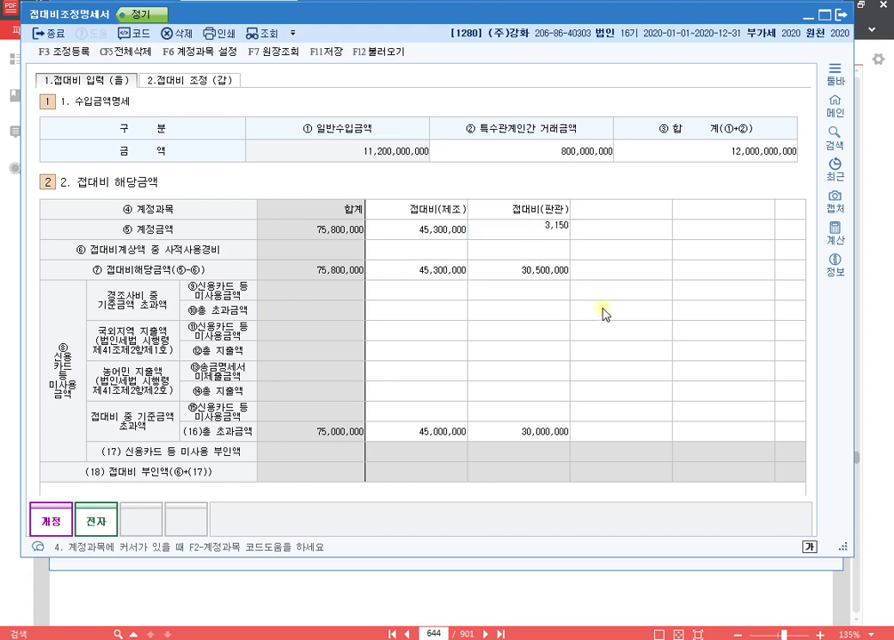
type("1,500,000")
key("Return")
key("Return")
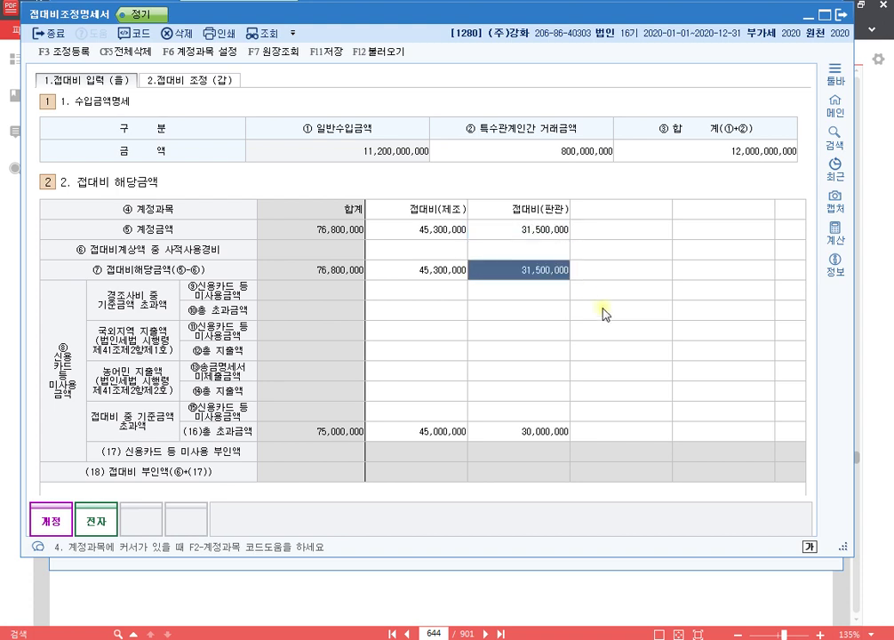
key("Up")
key("Up")
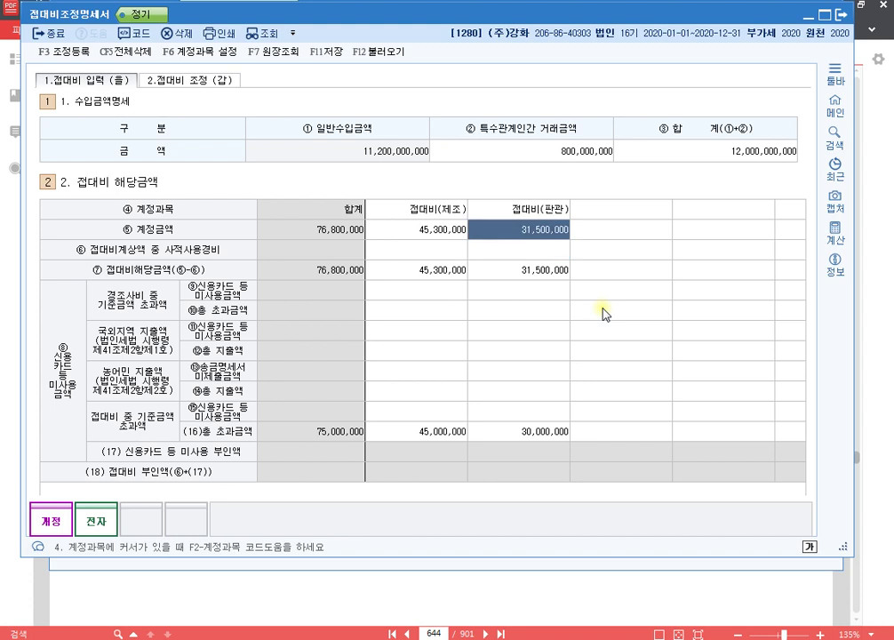
key("Down")
key("Down")
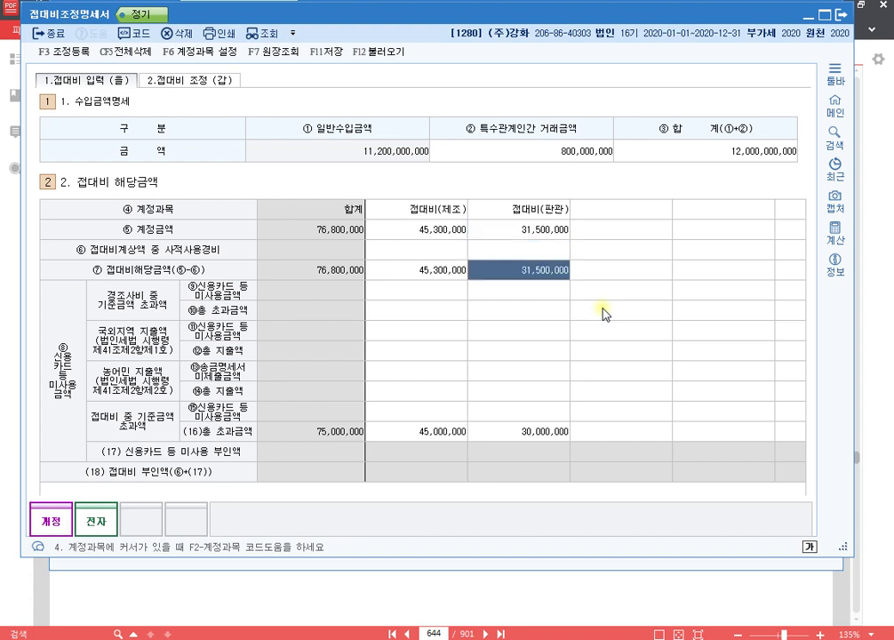
Set ⑮ 신용카드 등 미사용금액 of 접대비(판관), under 접대비 중 기준금액 초과액, to 5,000,000.
key("Down")
key("Down")
key("Down")
key("Down")
key("Down")
key("Down")
key("Down")
key("Down")
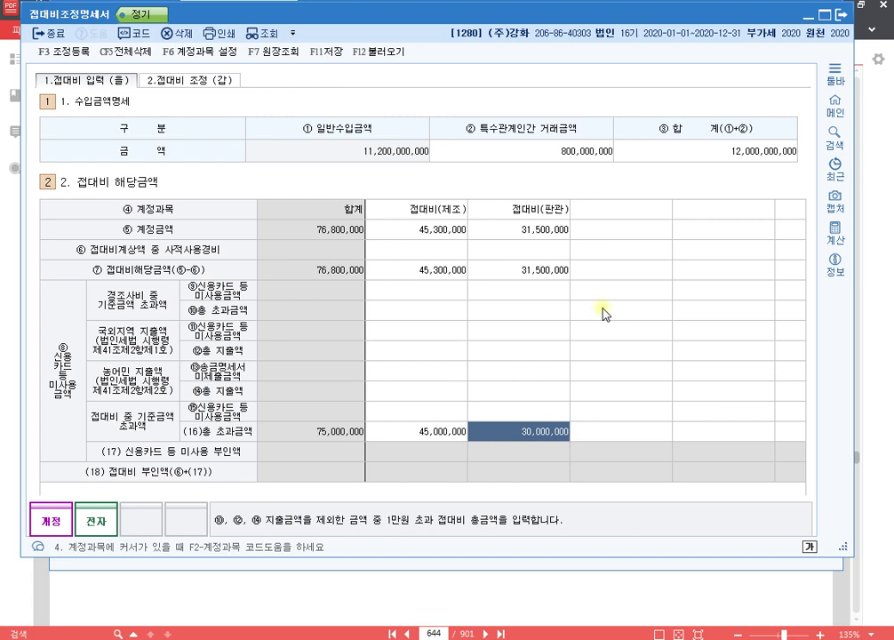
key("Up")
type("5")
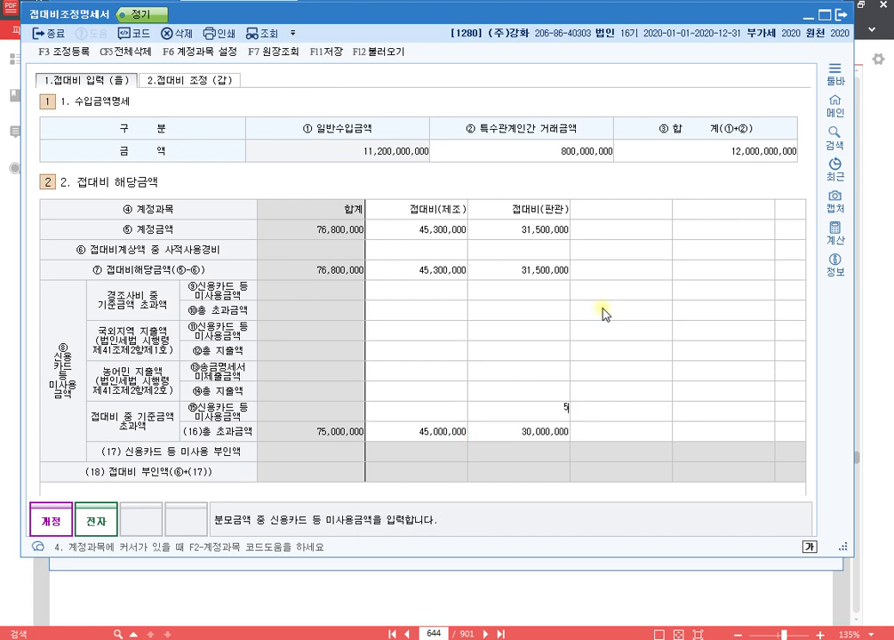
key("Return")
Set ⑮ 신용카드 등 미사용금액 of 접대비(제조) to 10,000,000.
key("Left")
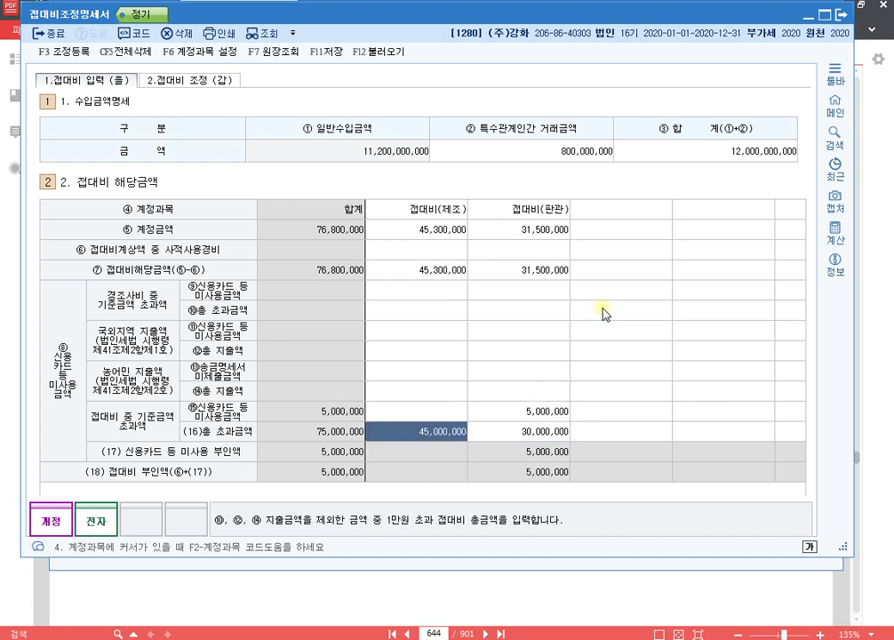
key("Up")
key("Right")
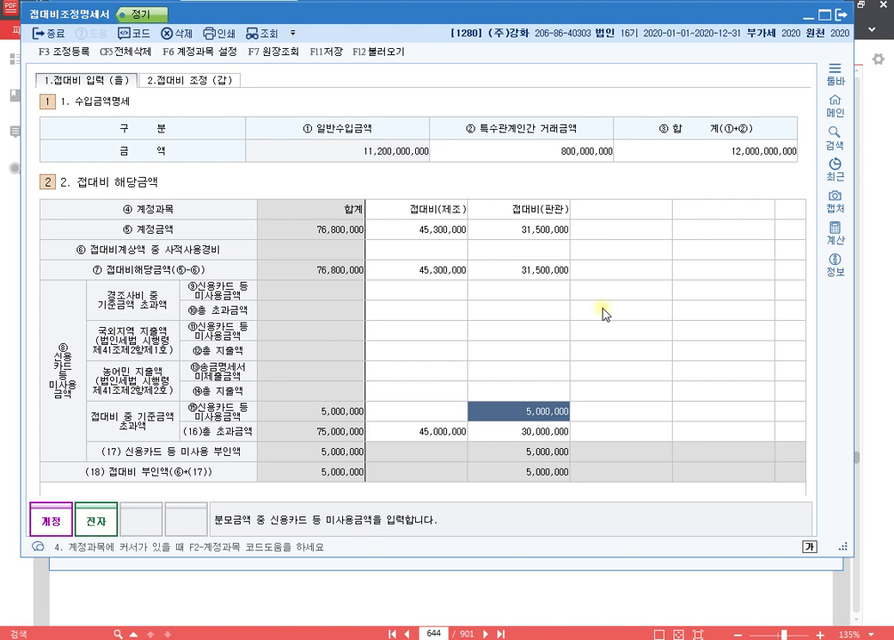
key("Left")
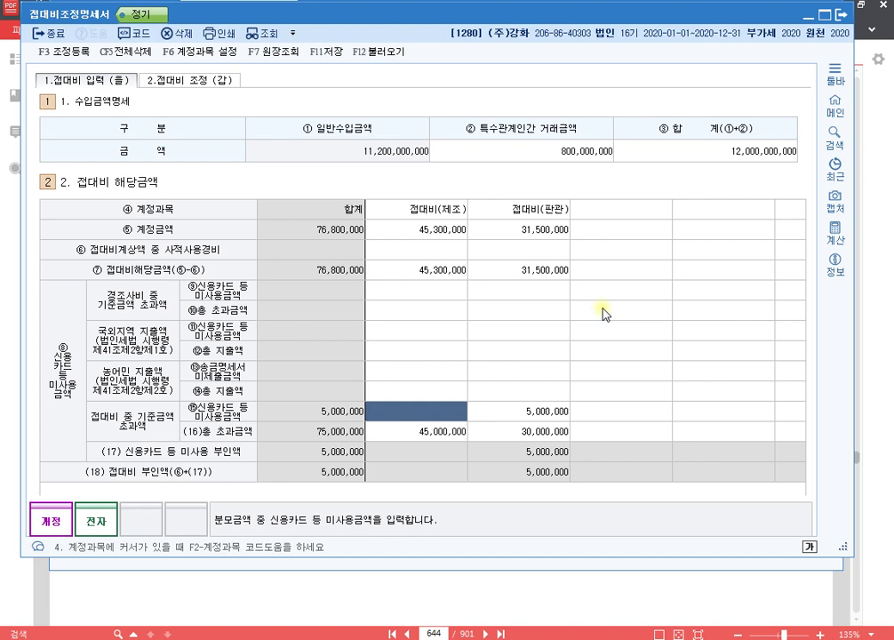
type("10000000")
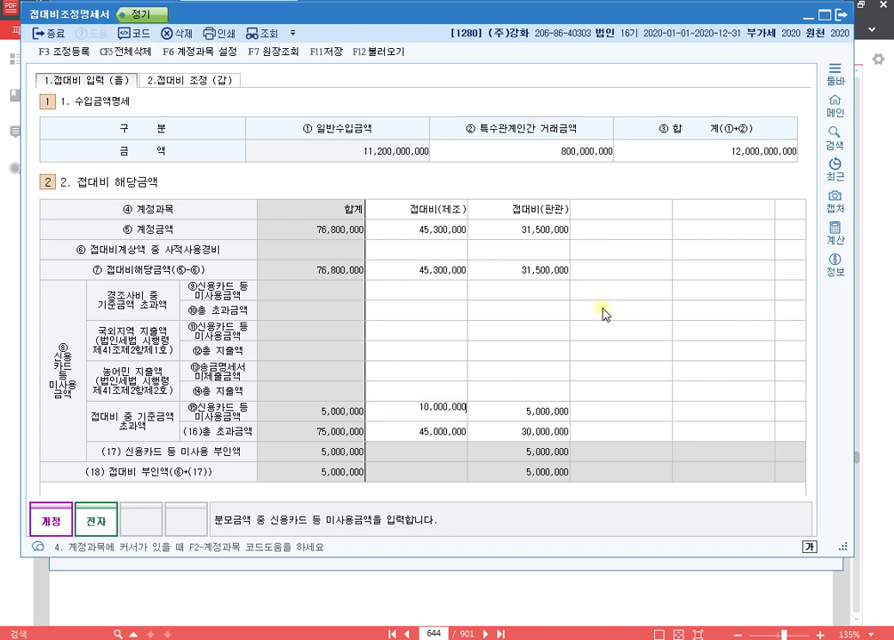
key("Return")
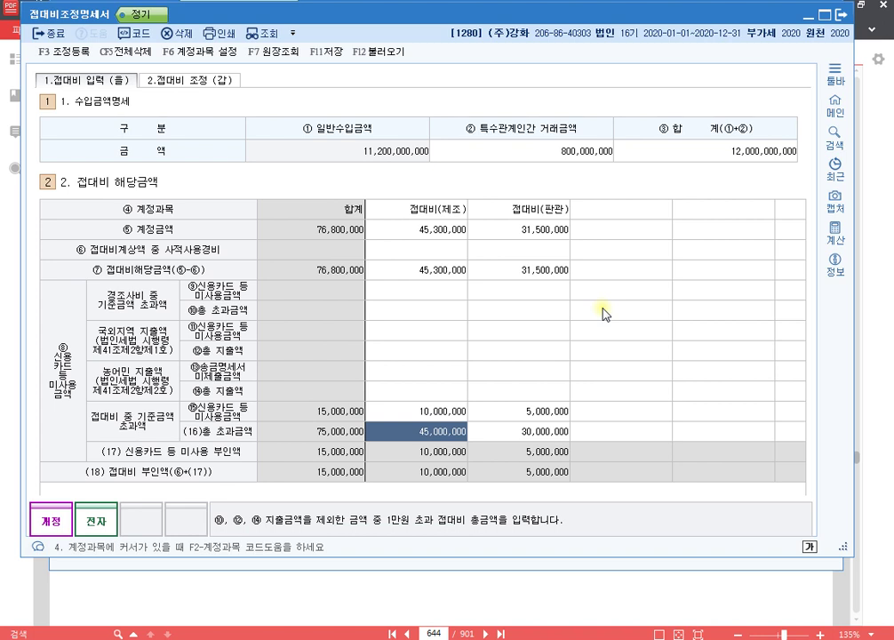
Register 신용카드등미사용액 of 15,000,000 with disposition 기타사외유출 under 익금산입 및 손금불산입 in 조정 등록.
key("F3")
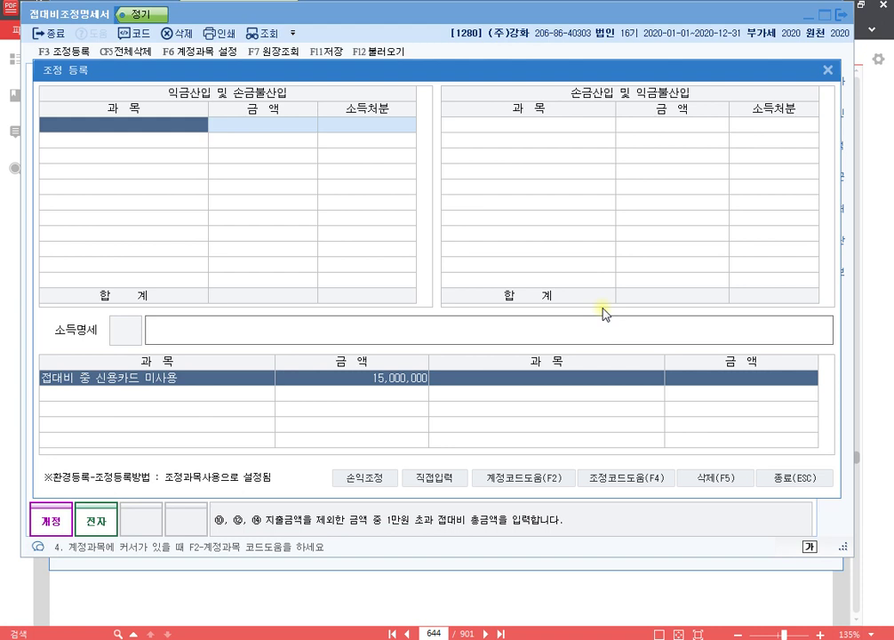
key("F2")
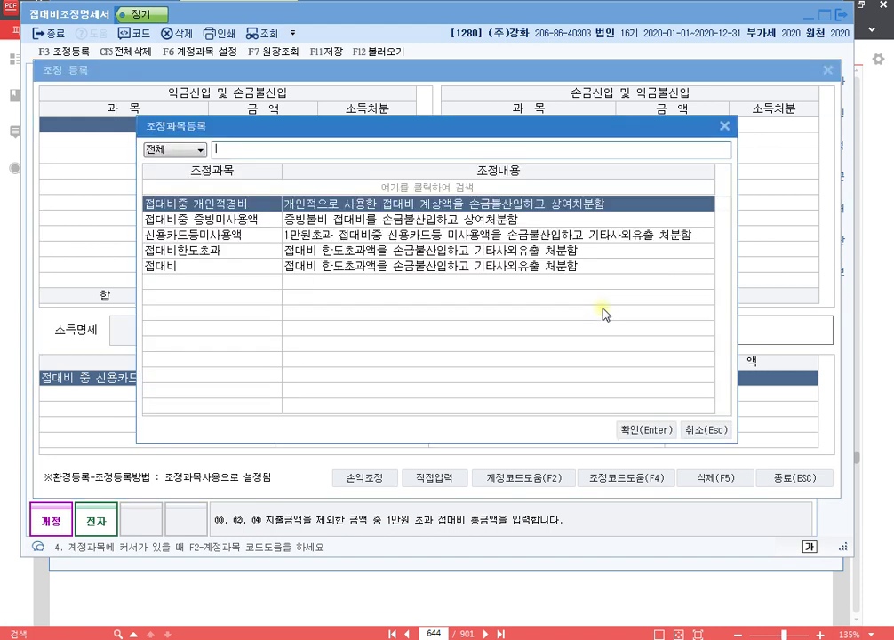
key("Down")
key("Down")
key("Return")
type("15000000")
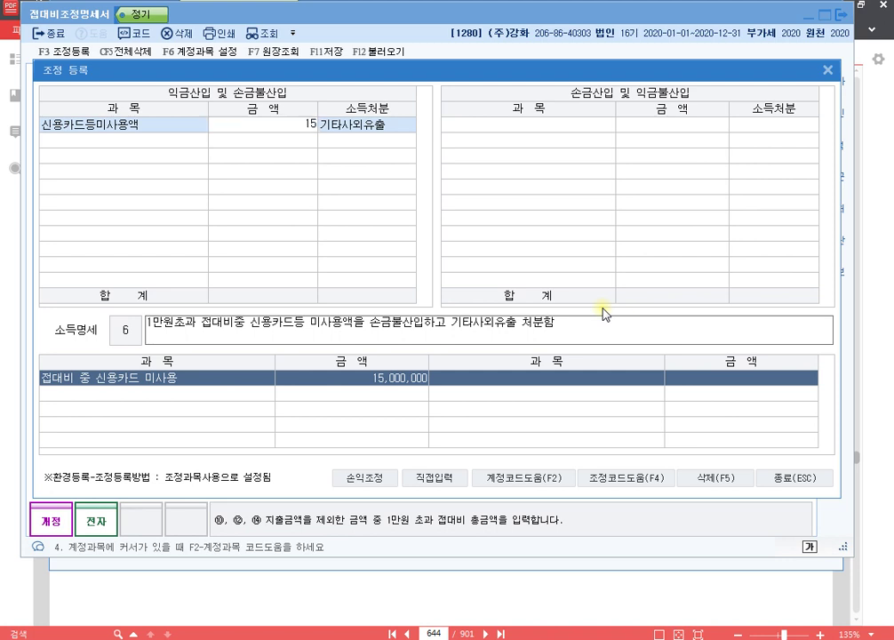
key("Return")
key("Return")
key("Up")
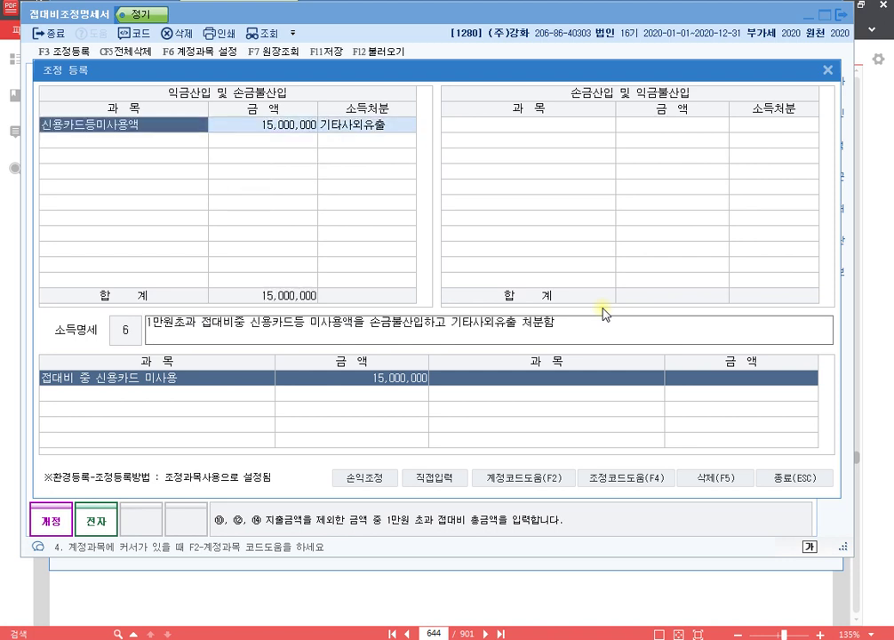